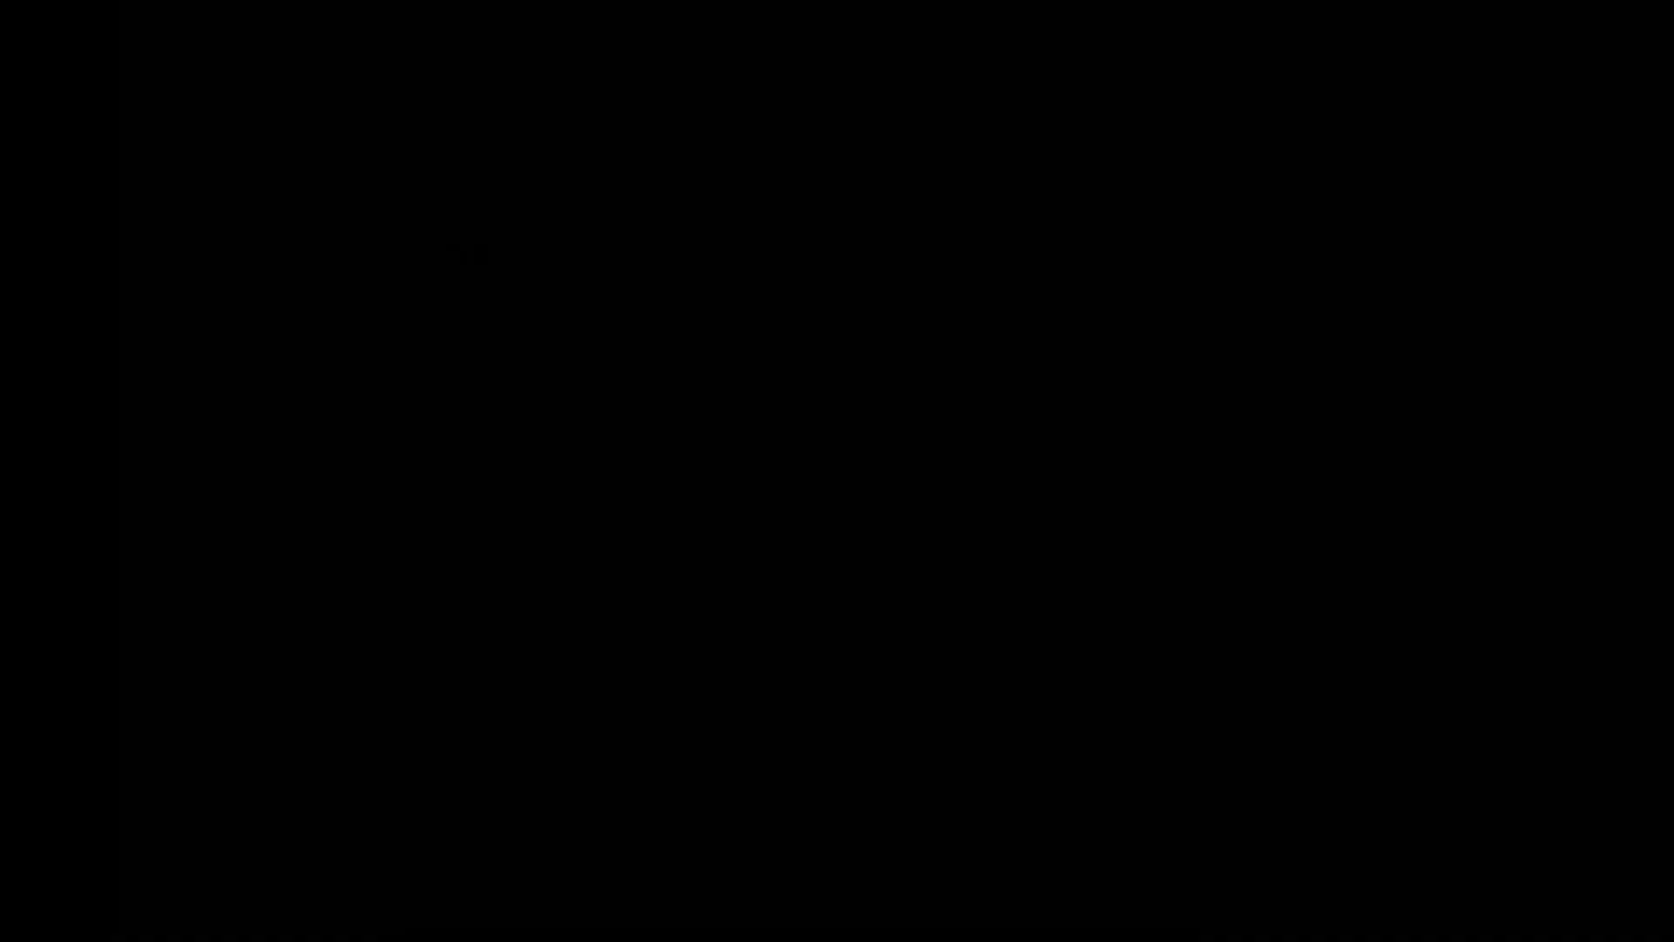
Step: Install the perl package with dnf and accept the transaction
type("dnf install perl")
key("Return")
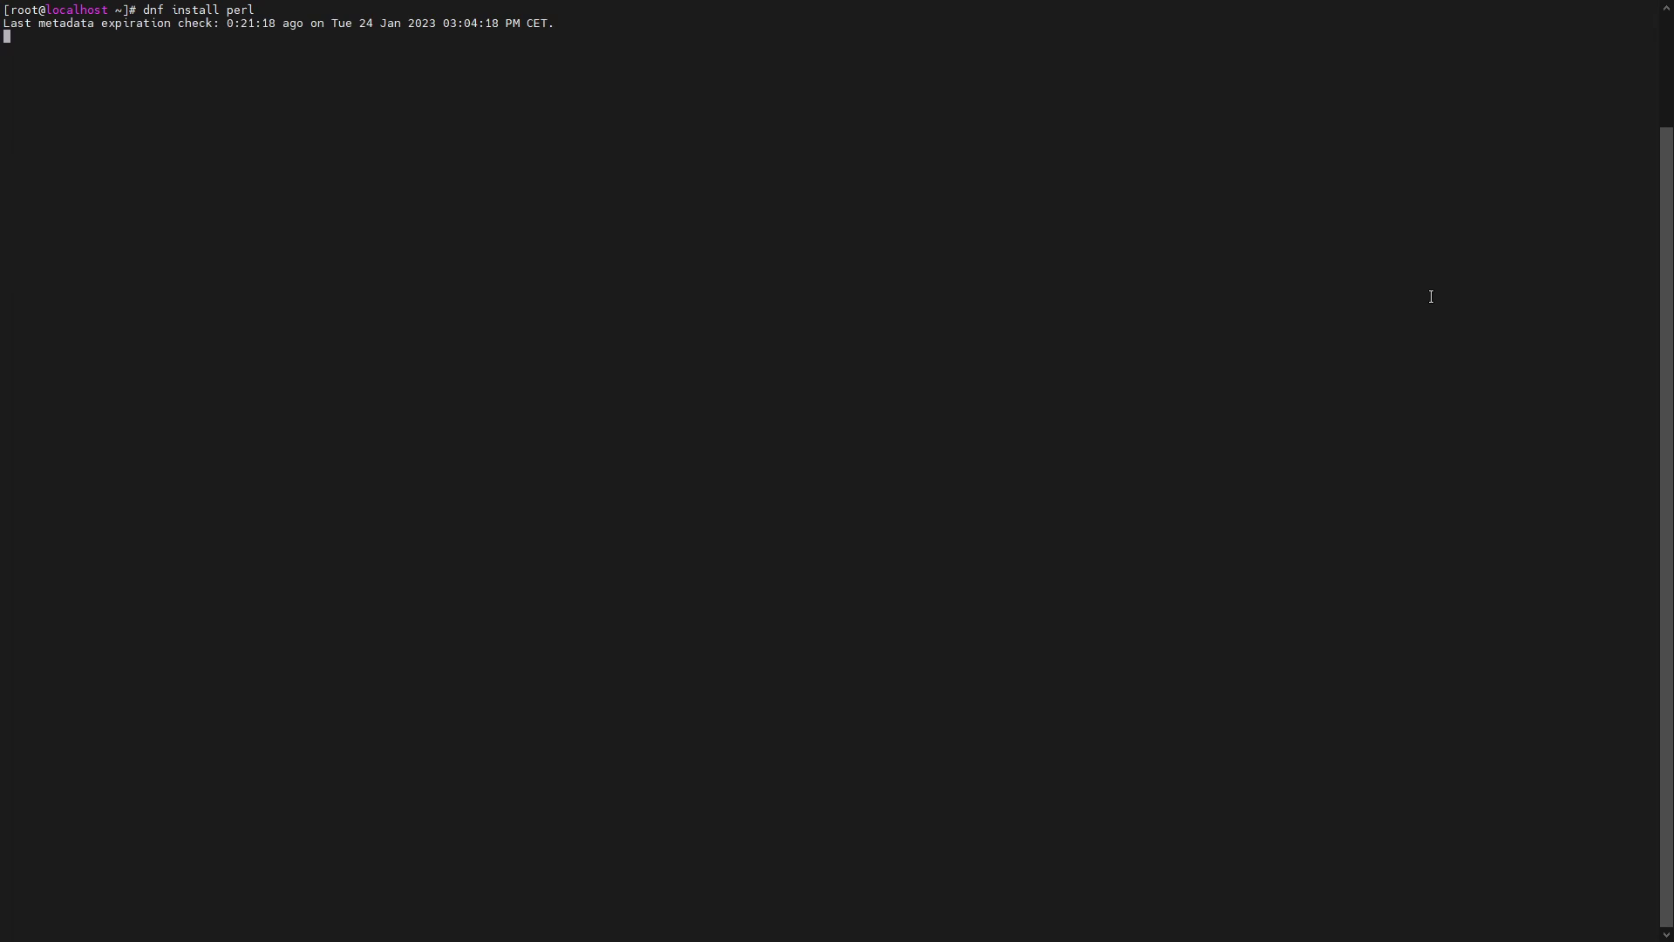
type("y")
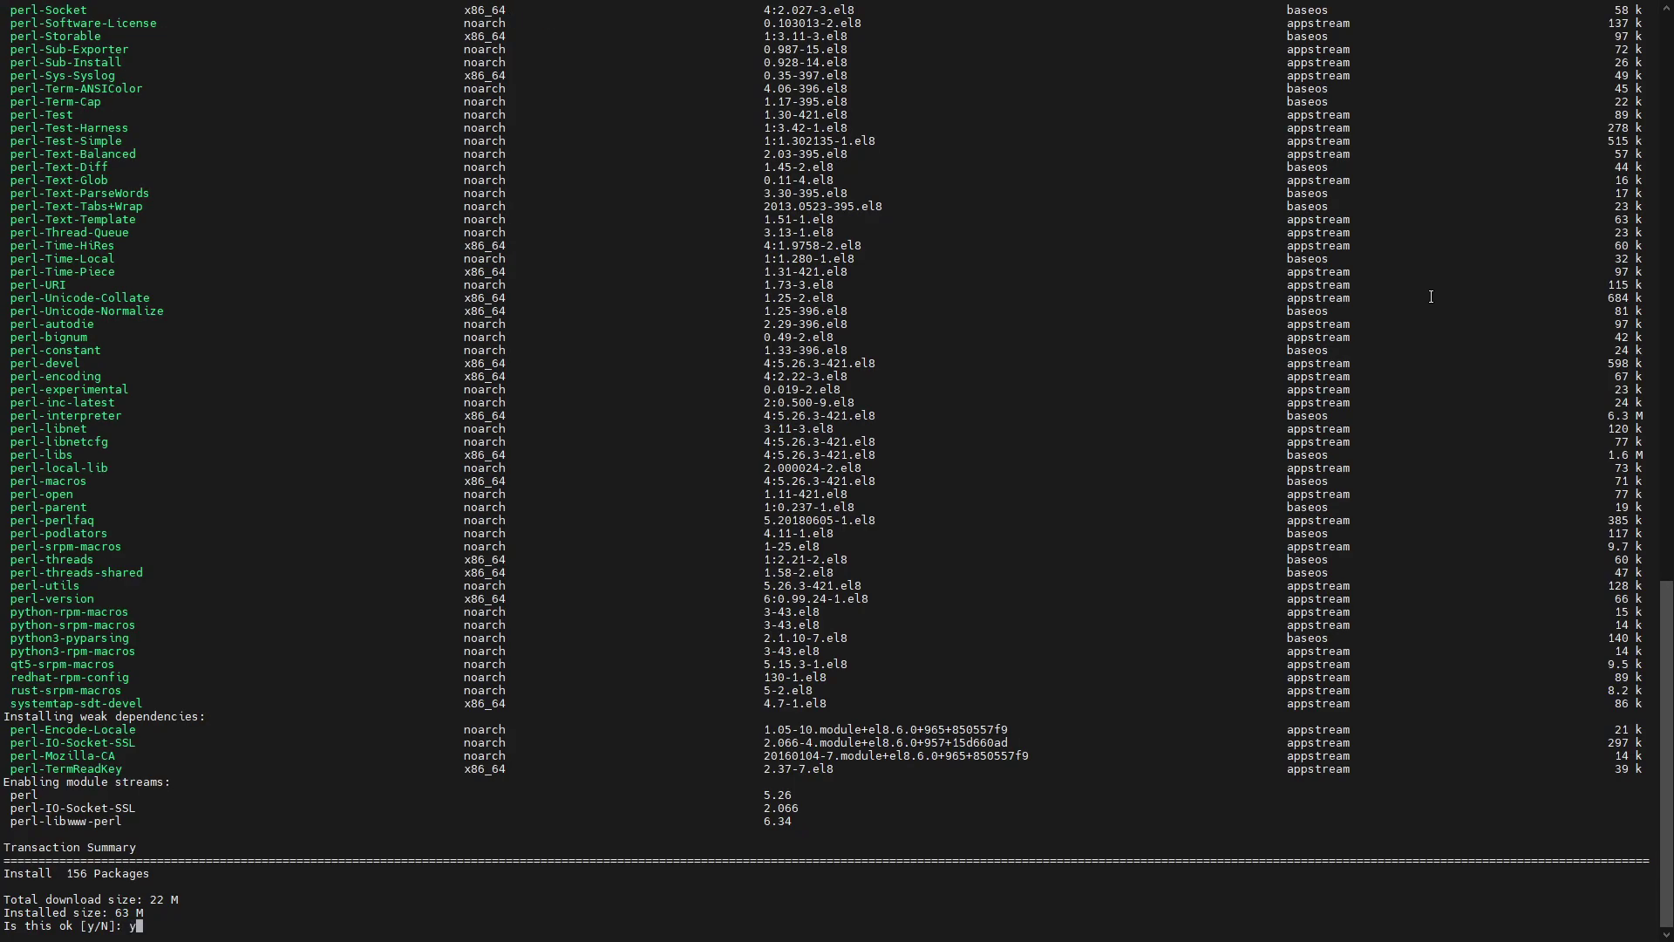
key("Return")
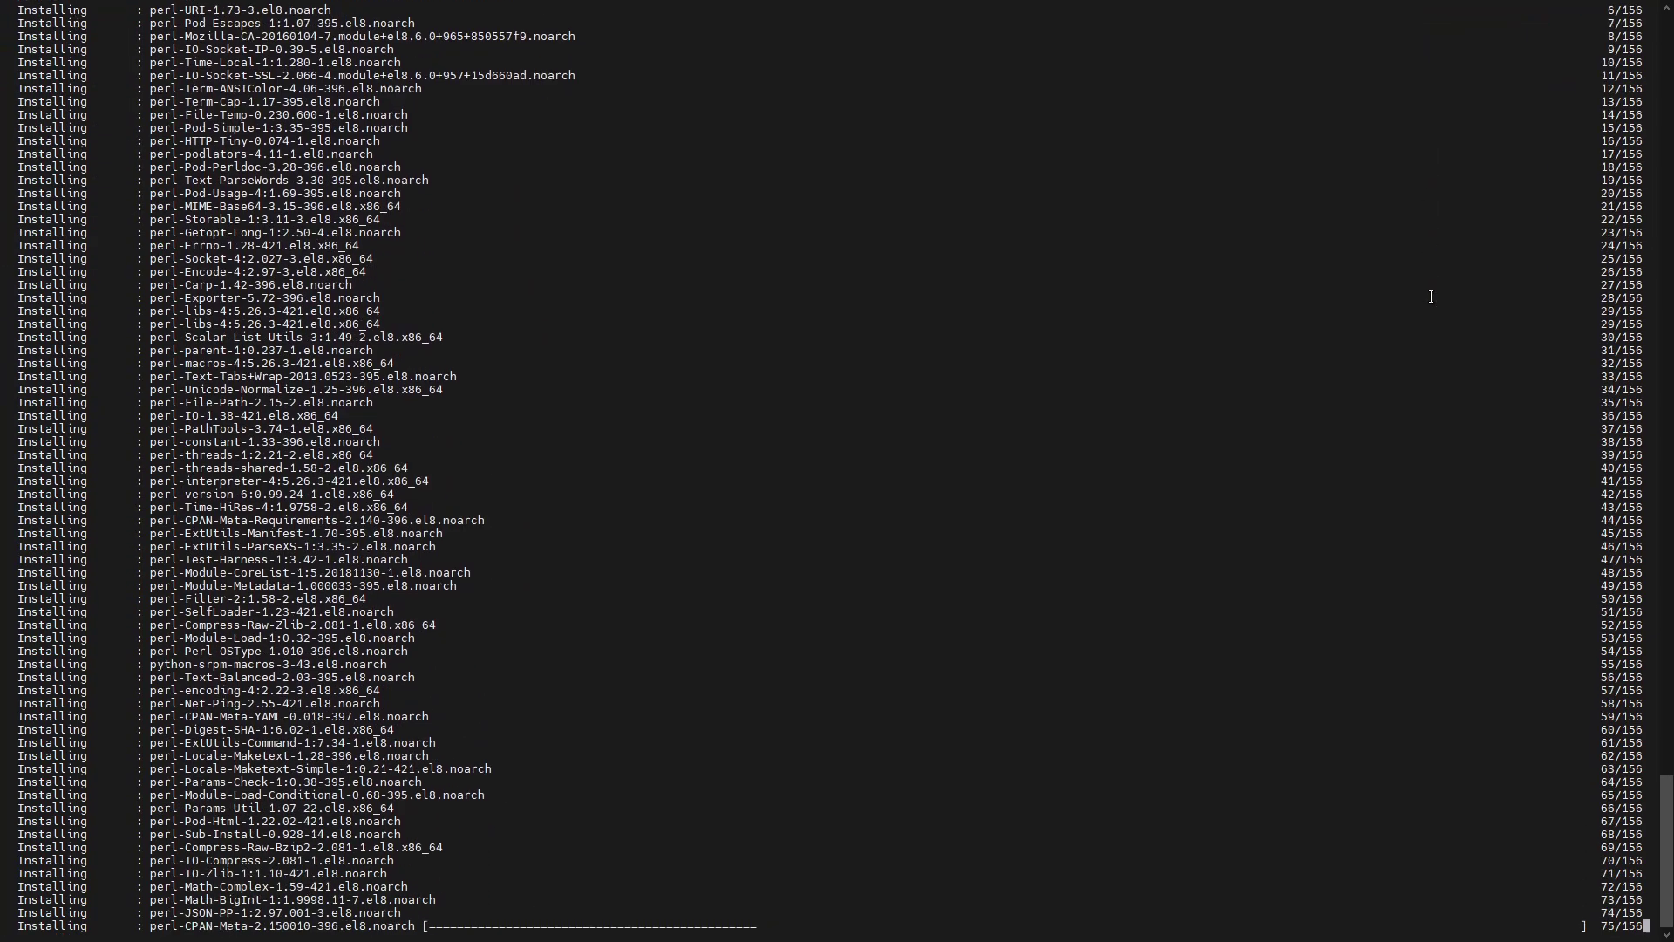
Step: Enable the powertools repository with dnf config-manager and install the epel-release package, accepting the transaction
type("dnf config-manager --set-enabled powertools")
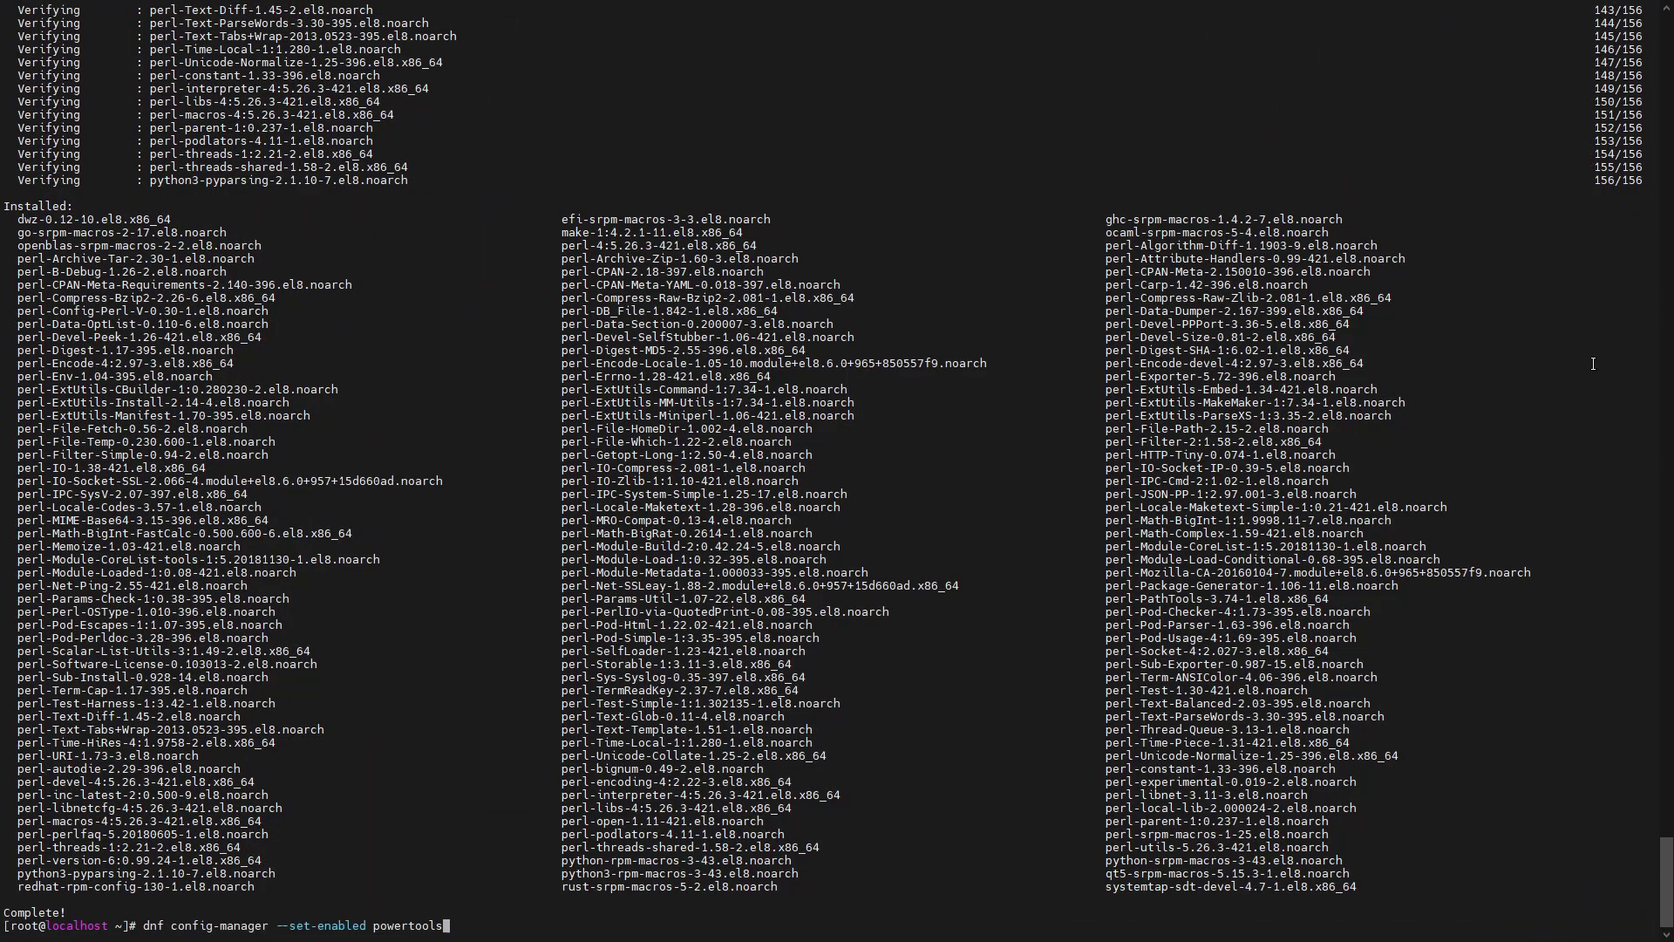
key("Return")
type("dnf install epel-release")
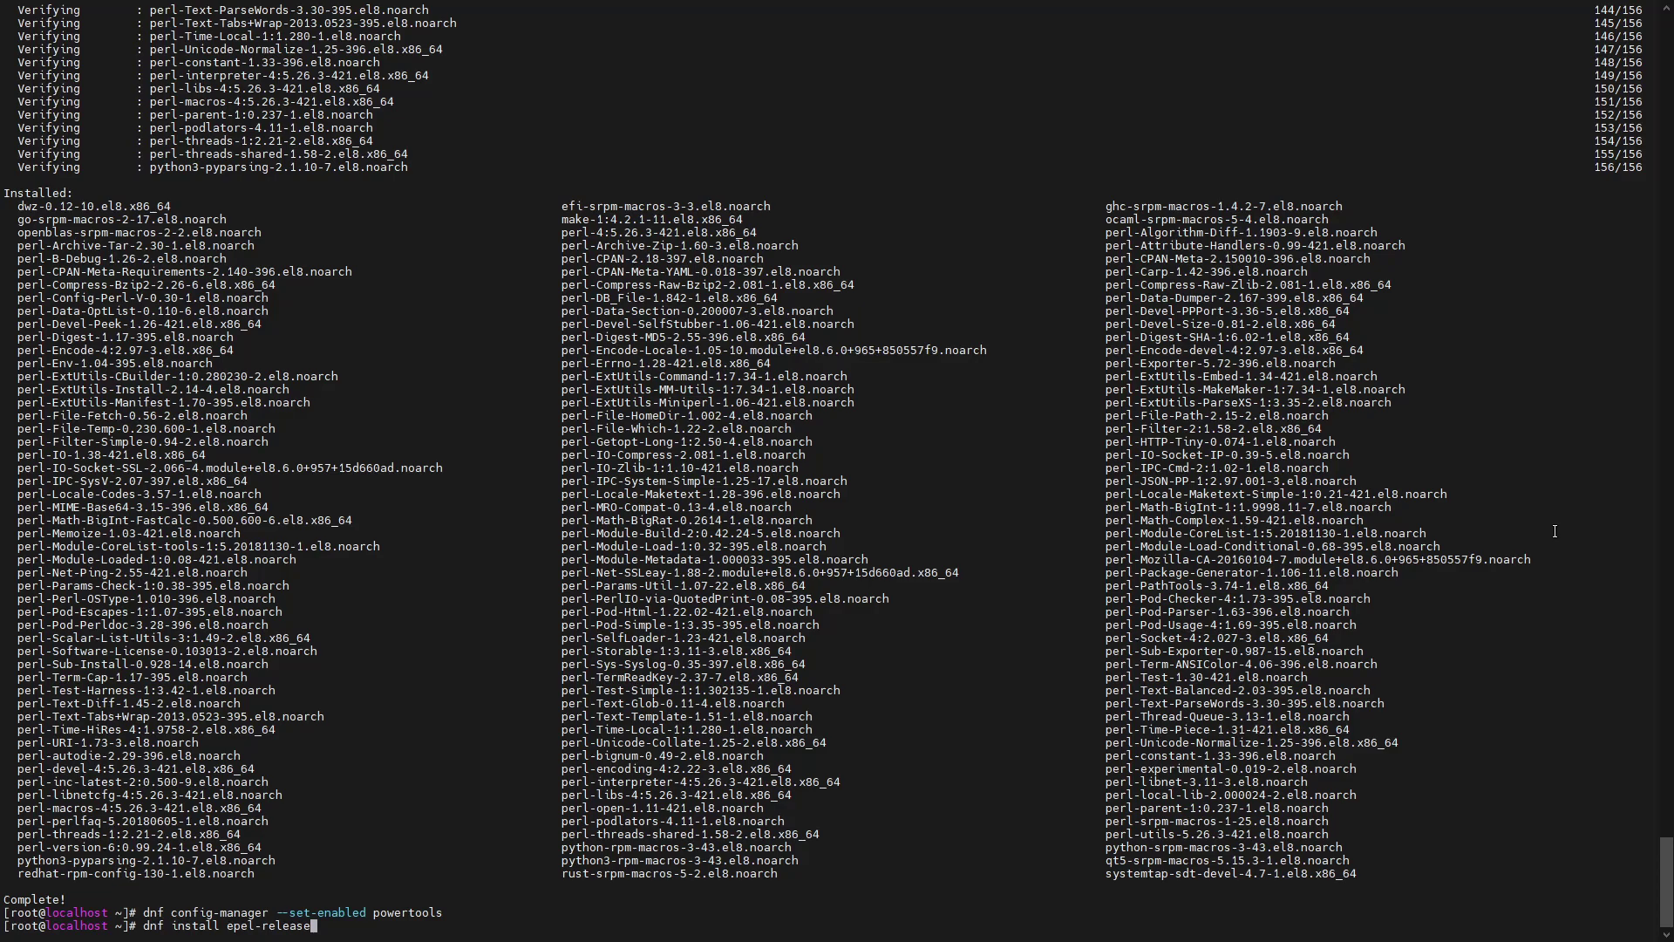
key("Return")
type("y")
key("Return")
Step: Install the fping and nmap packages with dnf, accepting the transaction and the EPEL GPG key import
type("dnf install fping nmap")
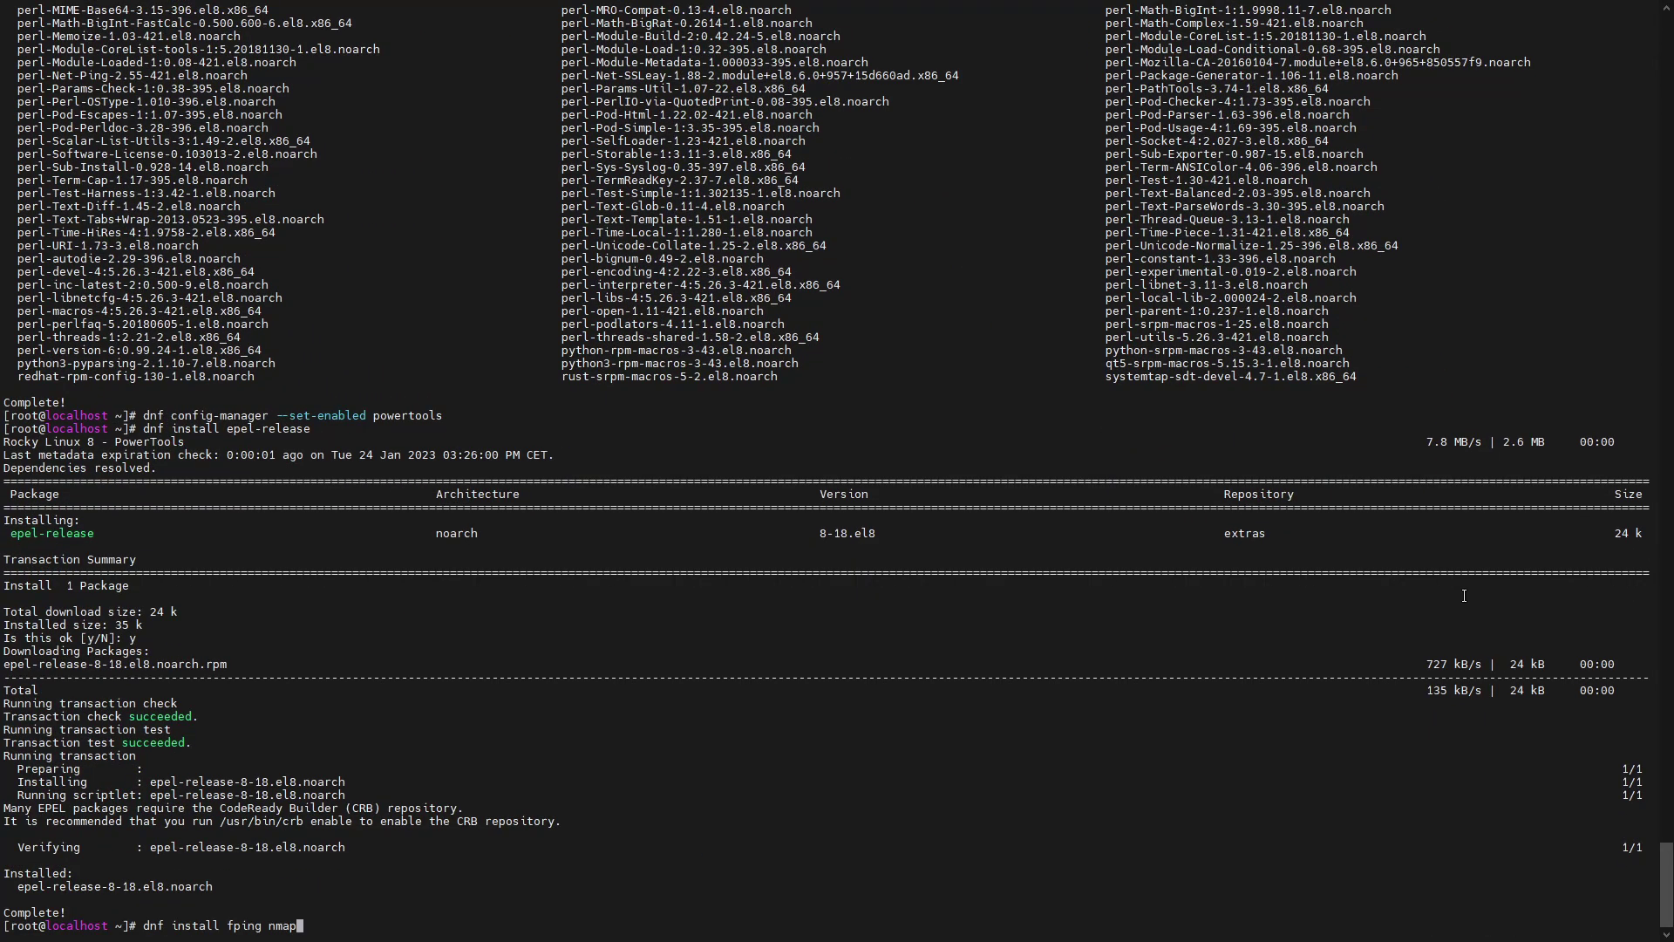
key("Return")
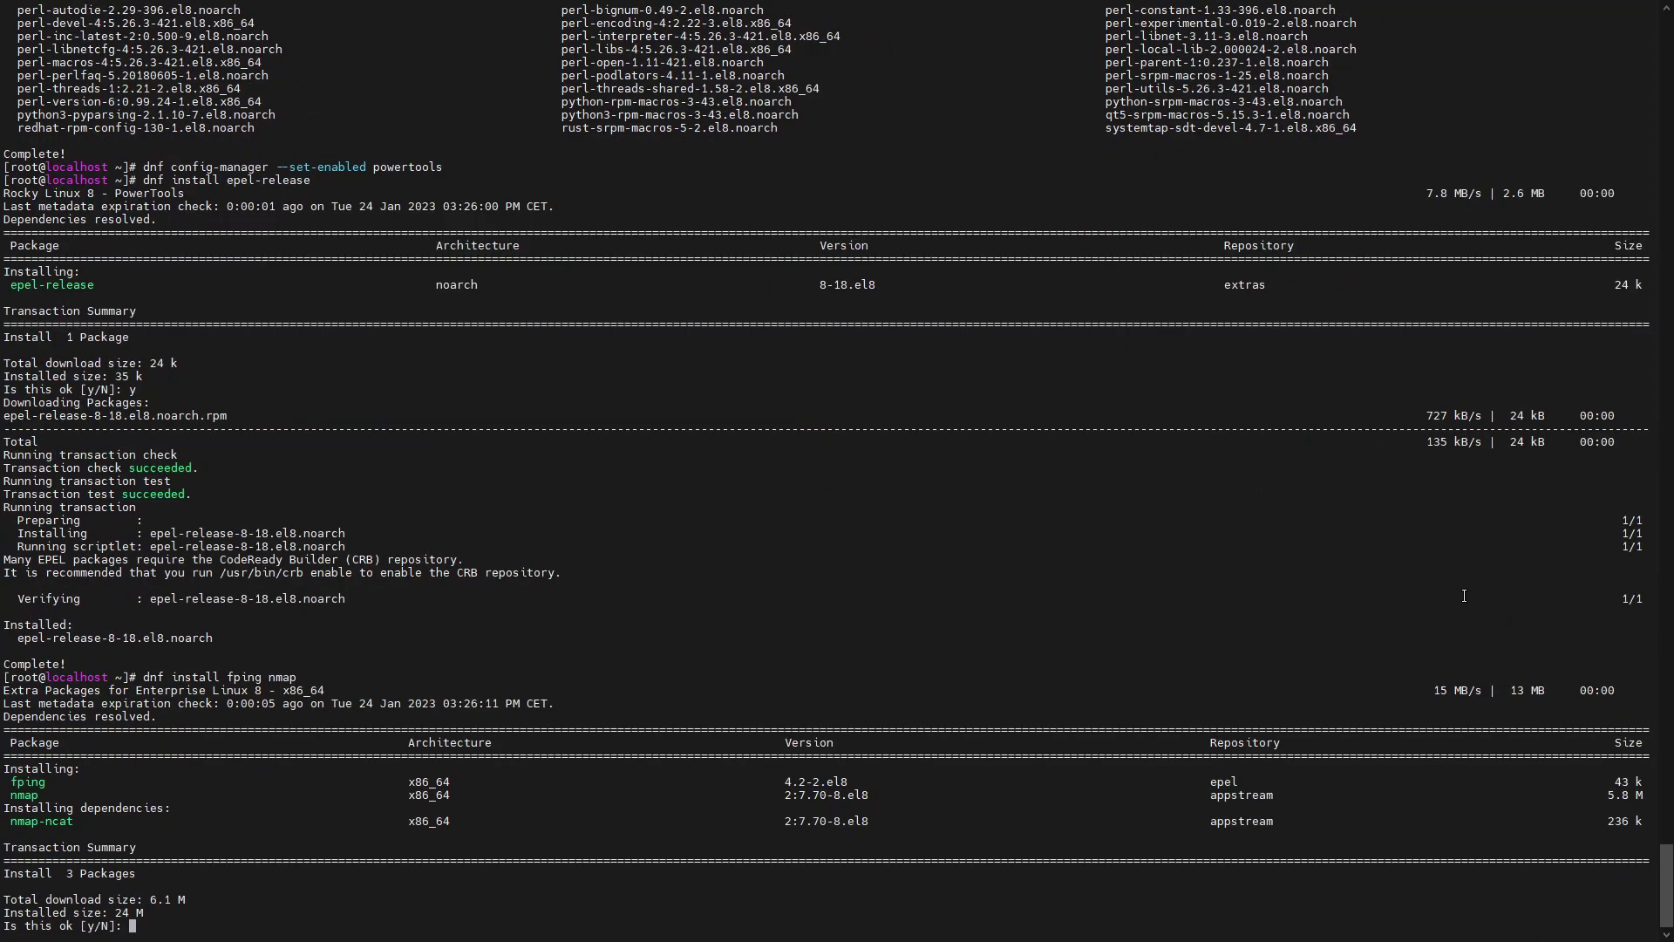
type("y")
key("Return")
type("y")
key("Return")
Step: Install the libnsl package with dnf and accept the transaction
type("dnf install libnsl")
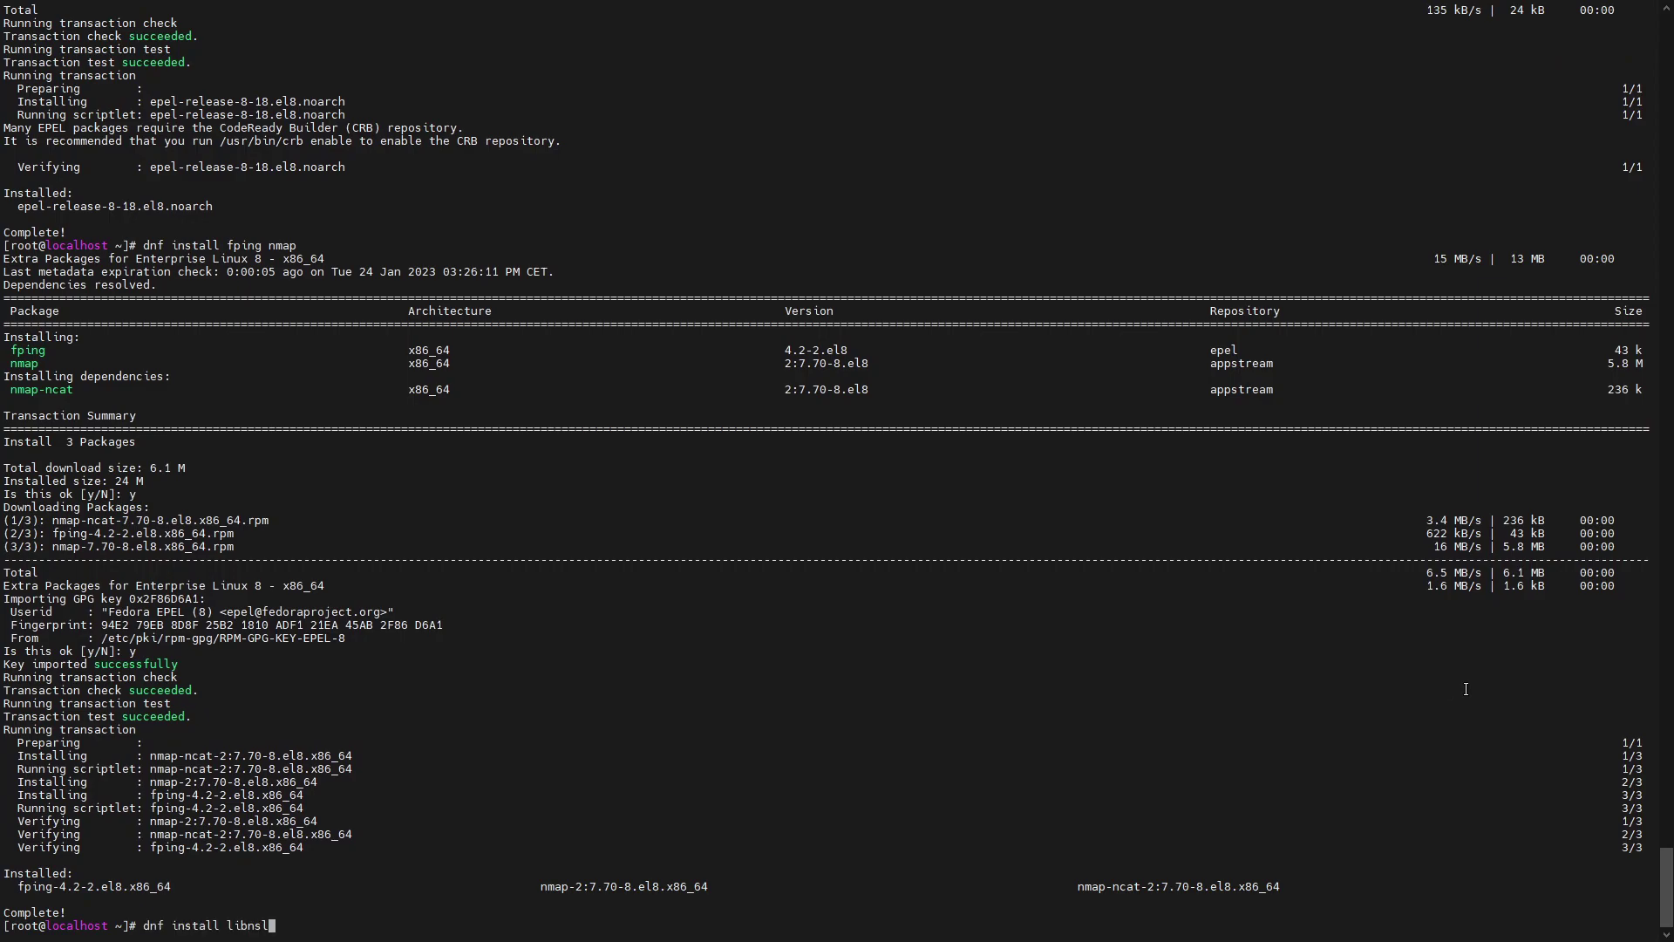
key("Return")
type("y")
key("Return")
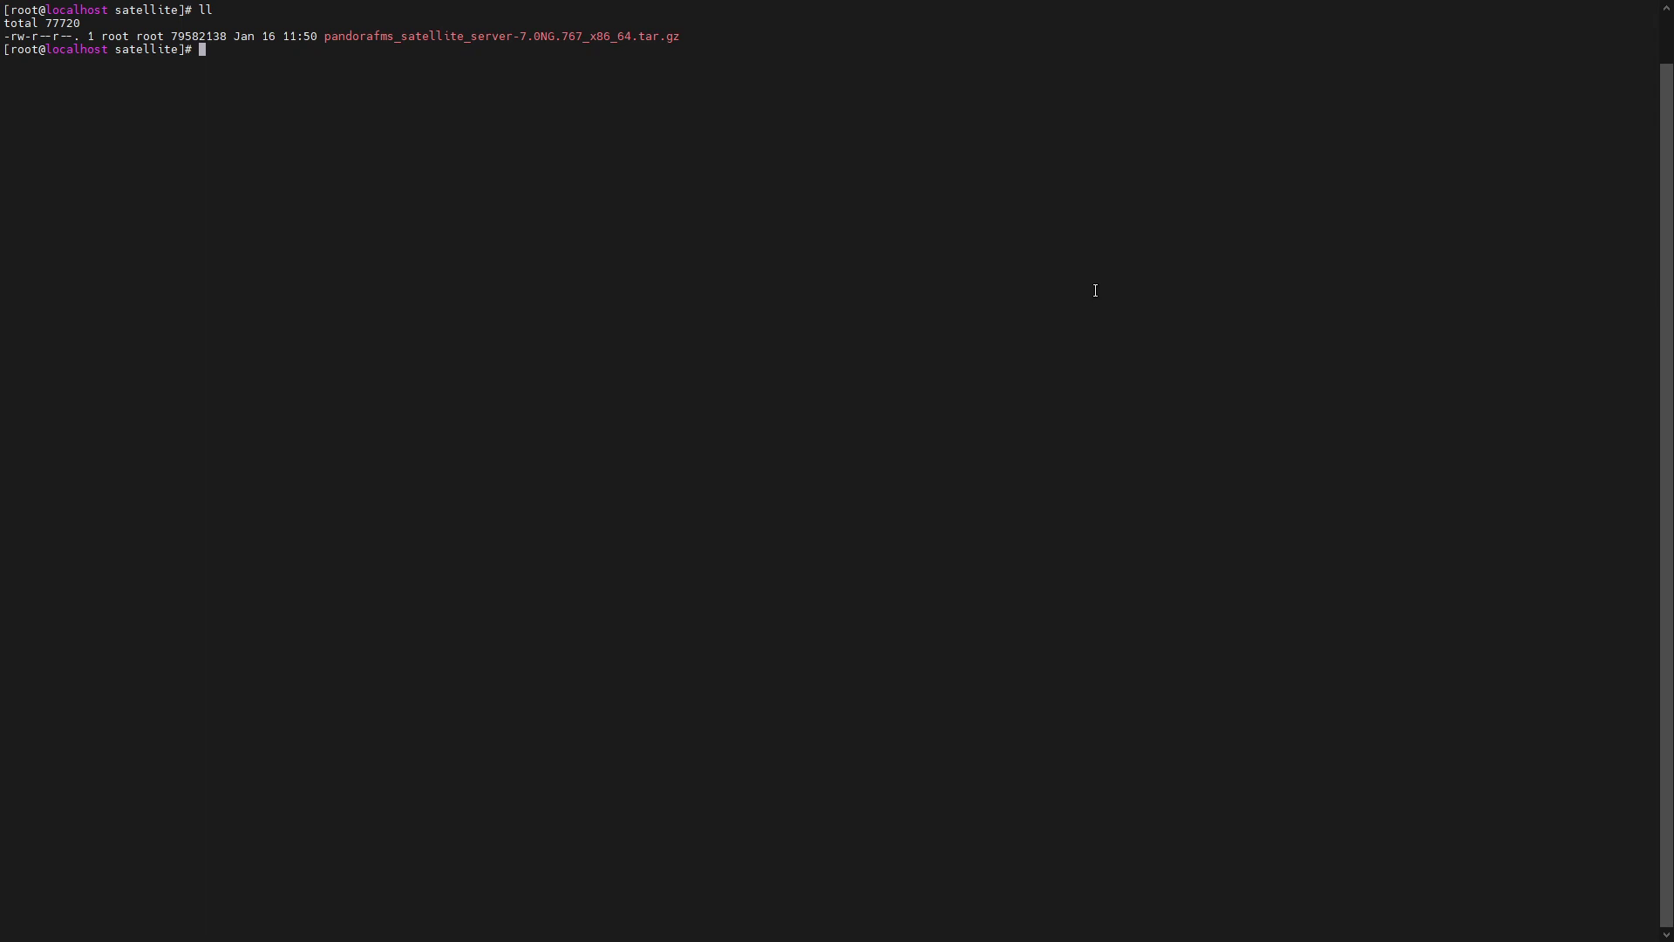
Step: Extract pandorafms_satellite_server-7.0NG.767_x86_64.tar.gz with tar xzvf and list the directory contents
type("tar xzvf pan")
key("Tab")
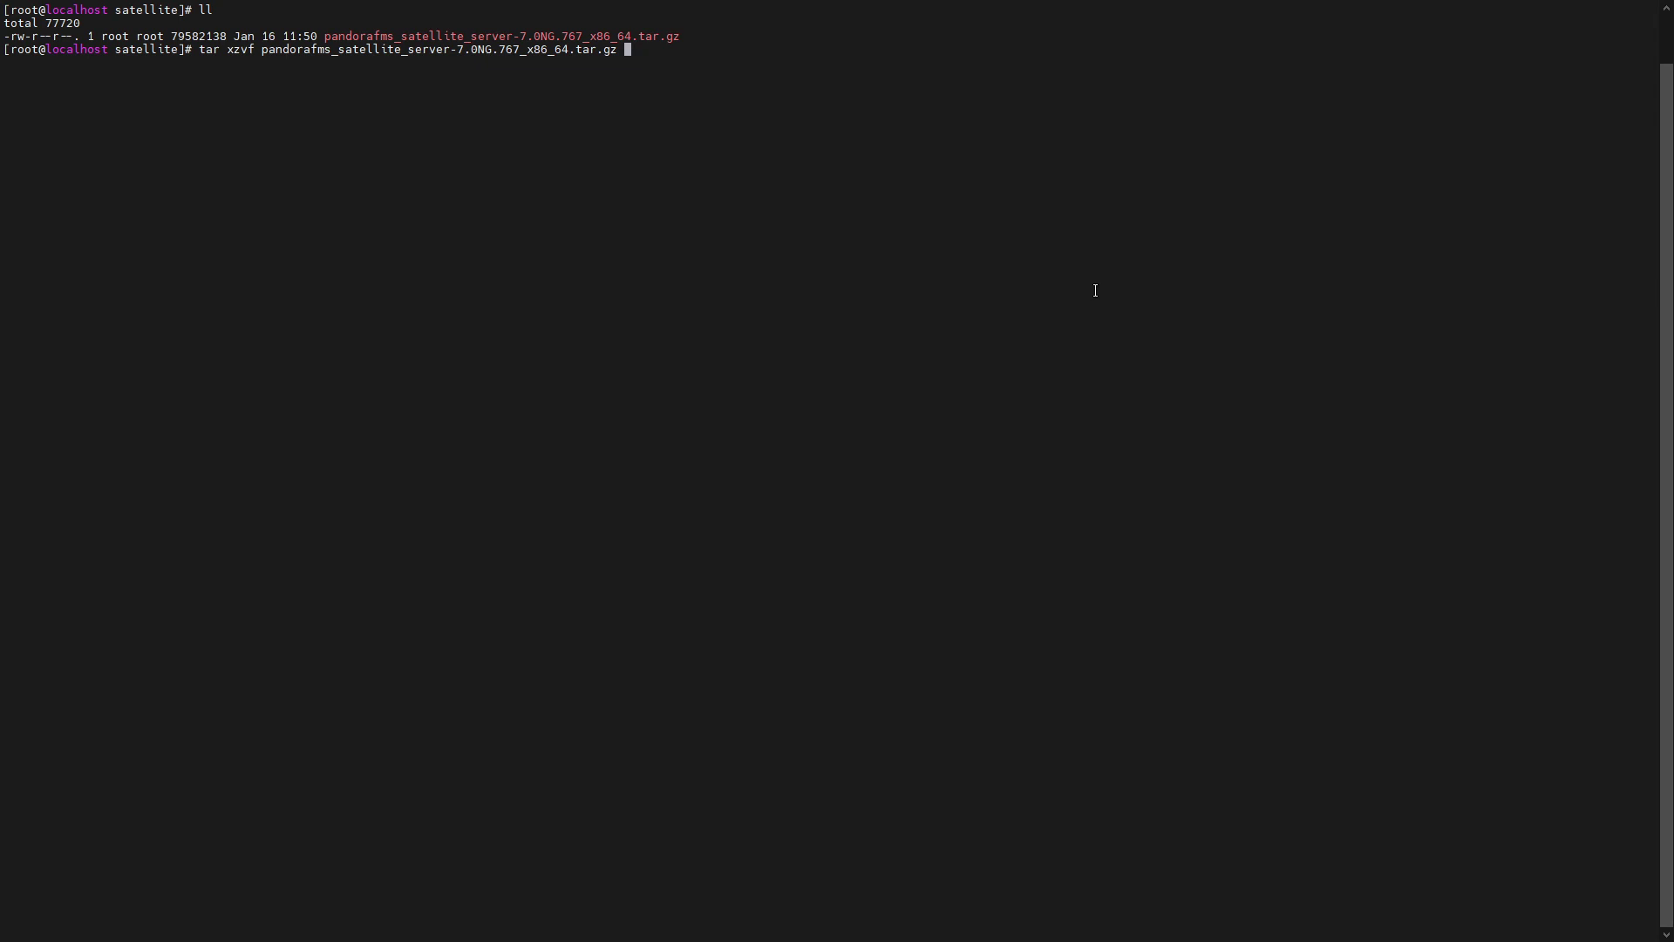
key("Return")
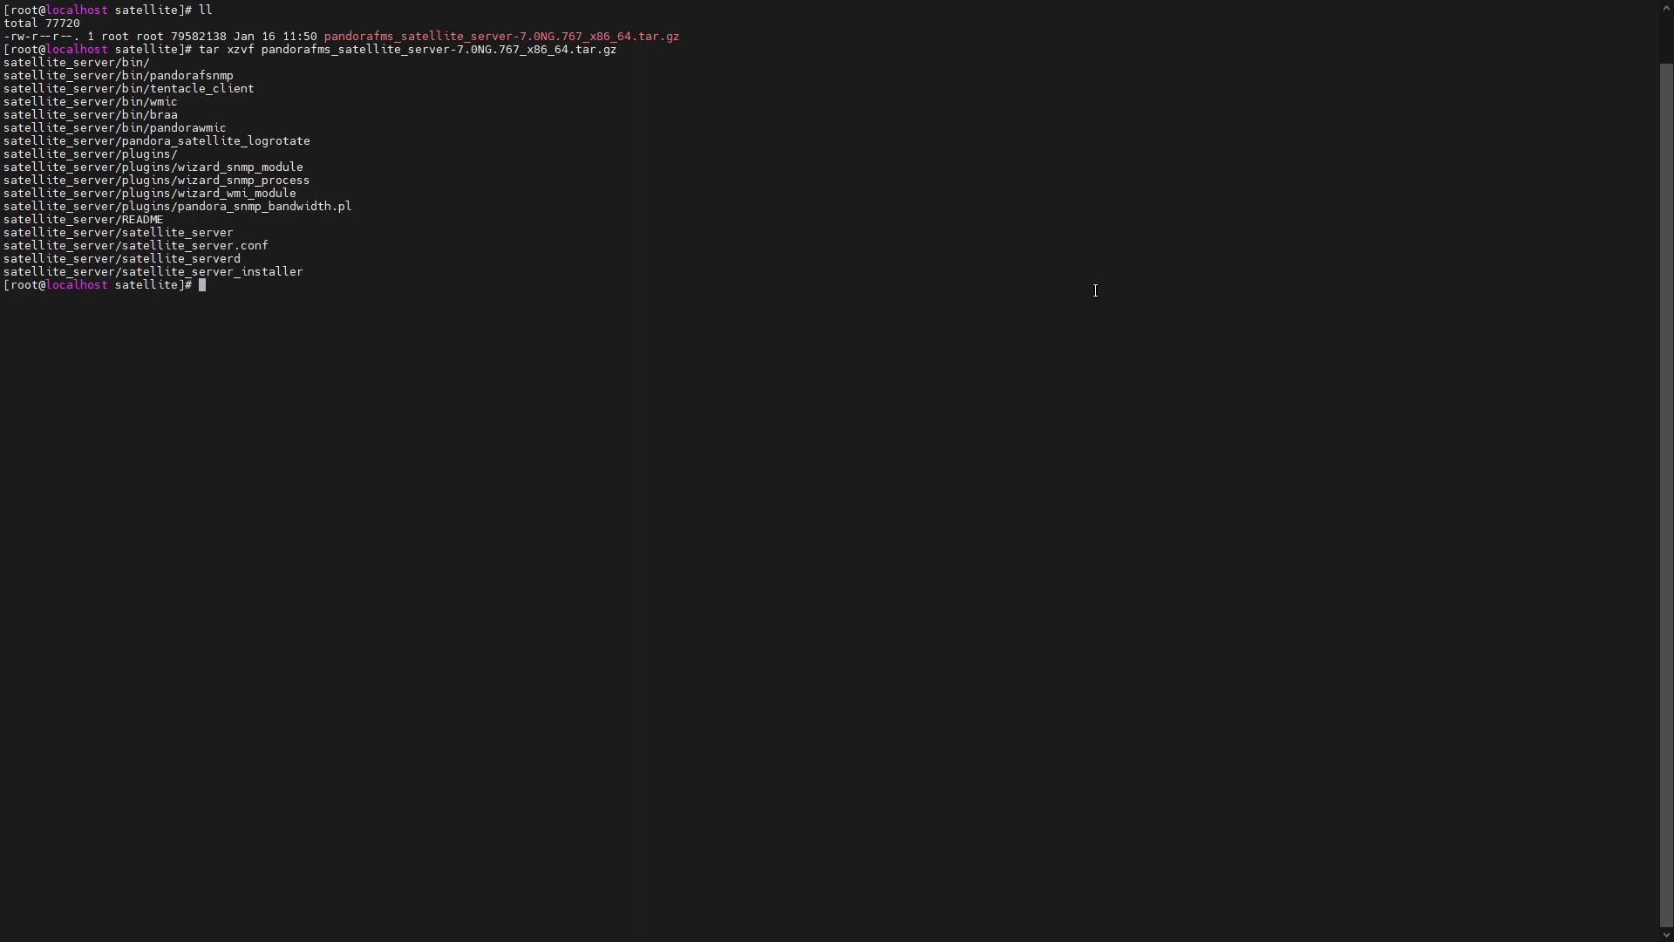
type("ll")
key("Return")
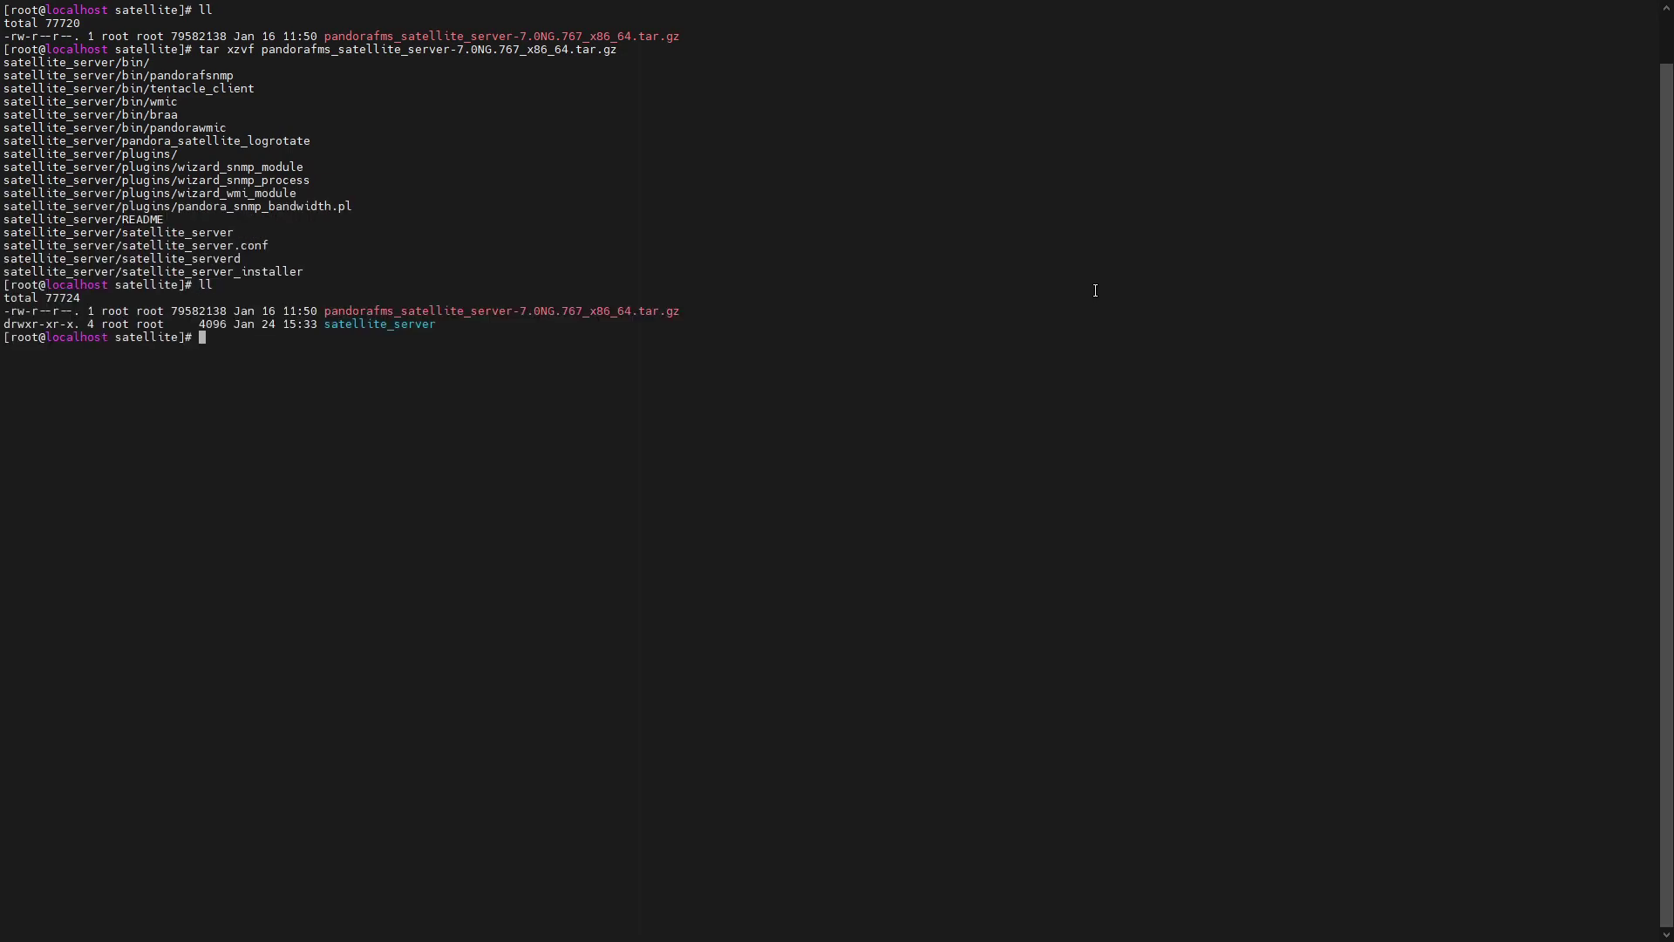
Step: Change into the satellite_server directory and run ./satellite_server_installer --install
type("cd sa")
key("Tab")
key("Return")
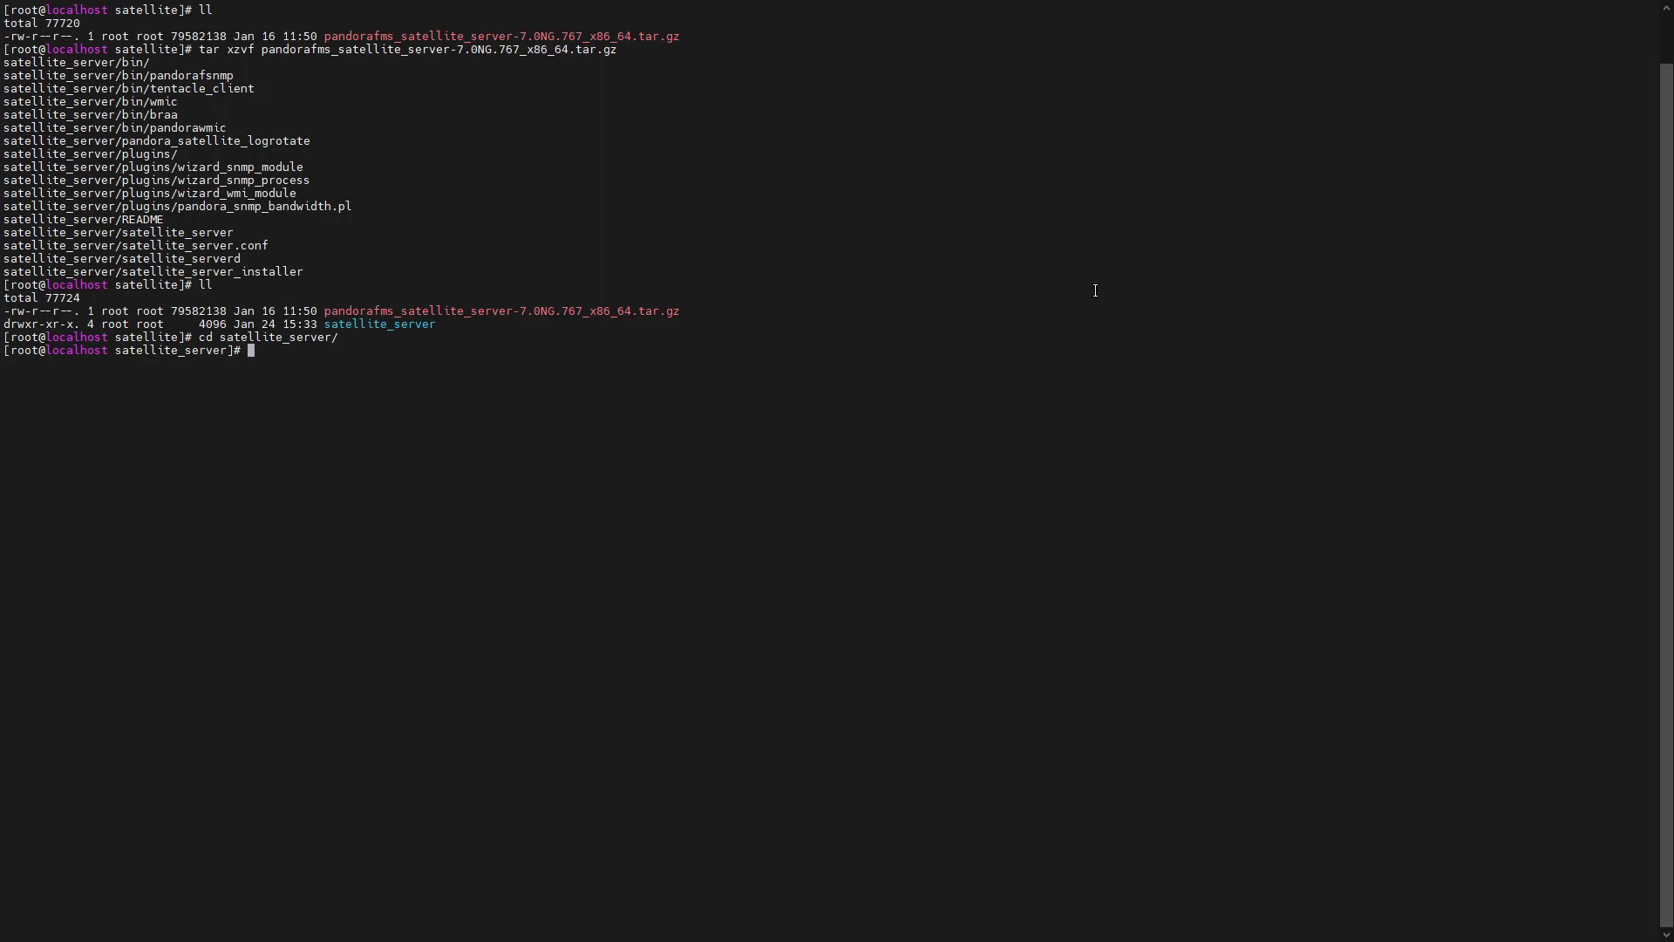
type("./sa")
key("Tab")
type("_")
key("Tab")
type("--install")
key("Return")
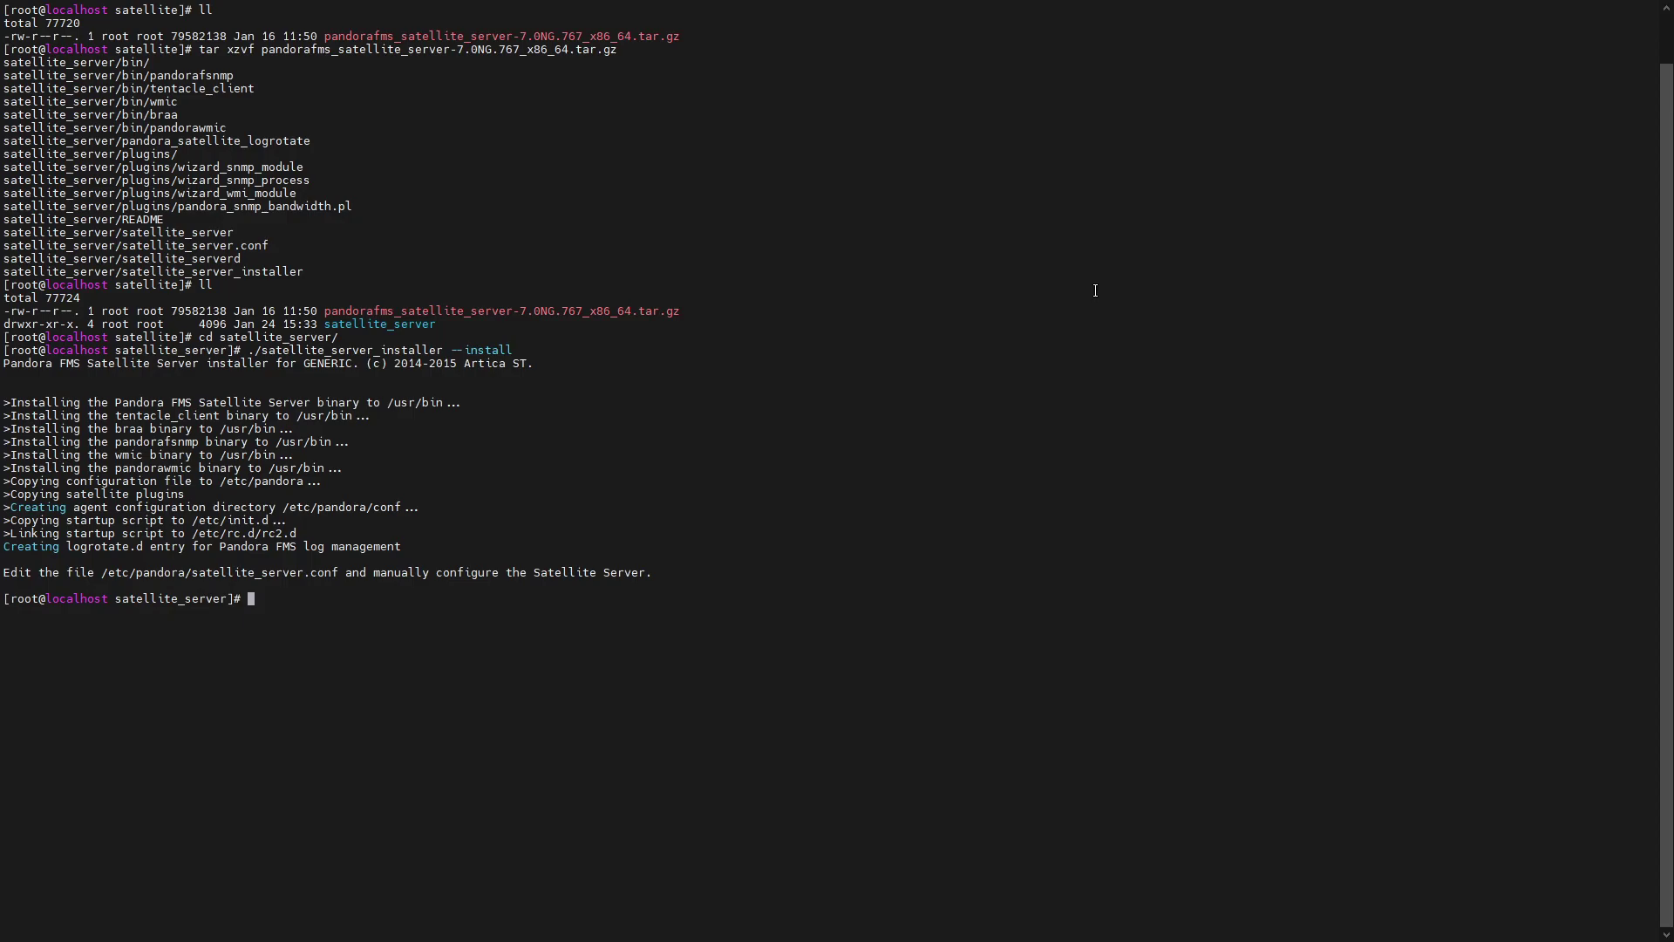
Step: Open /etc/pandora/satellite_server.conf in vi and find the server_ip setting
type("vi /etc/pandora/satellite_")
key("Tab")
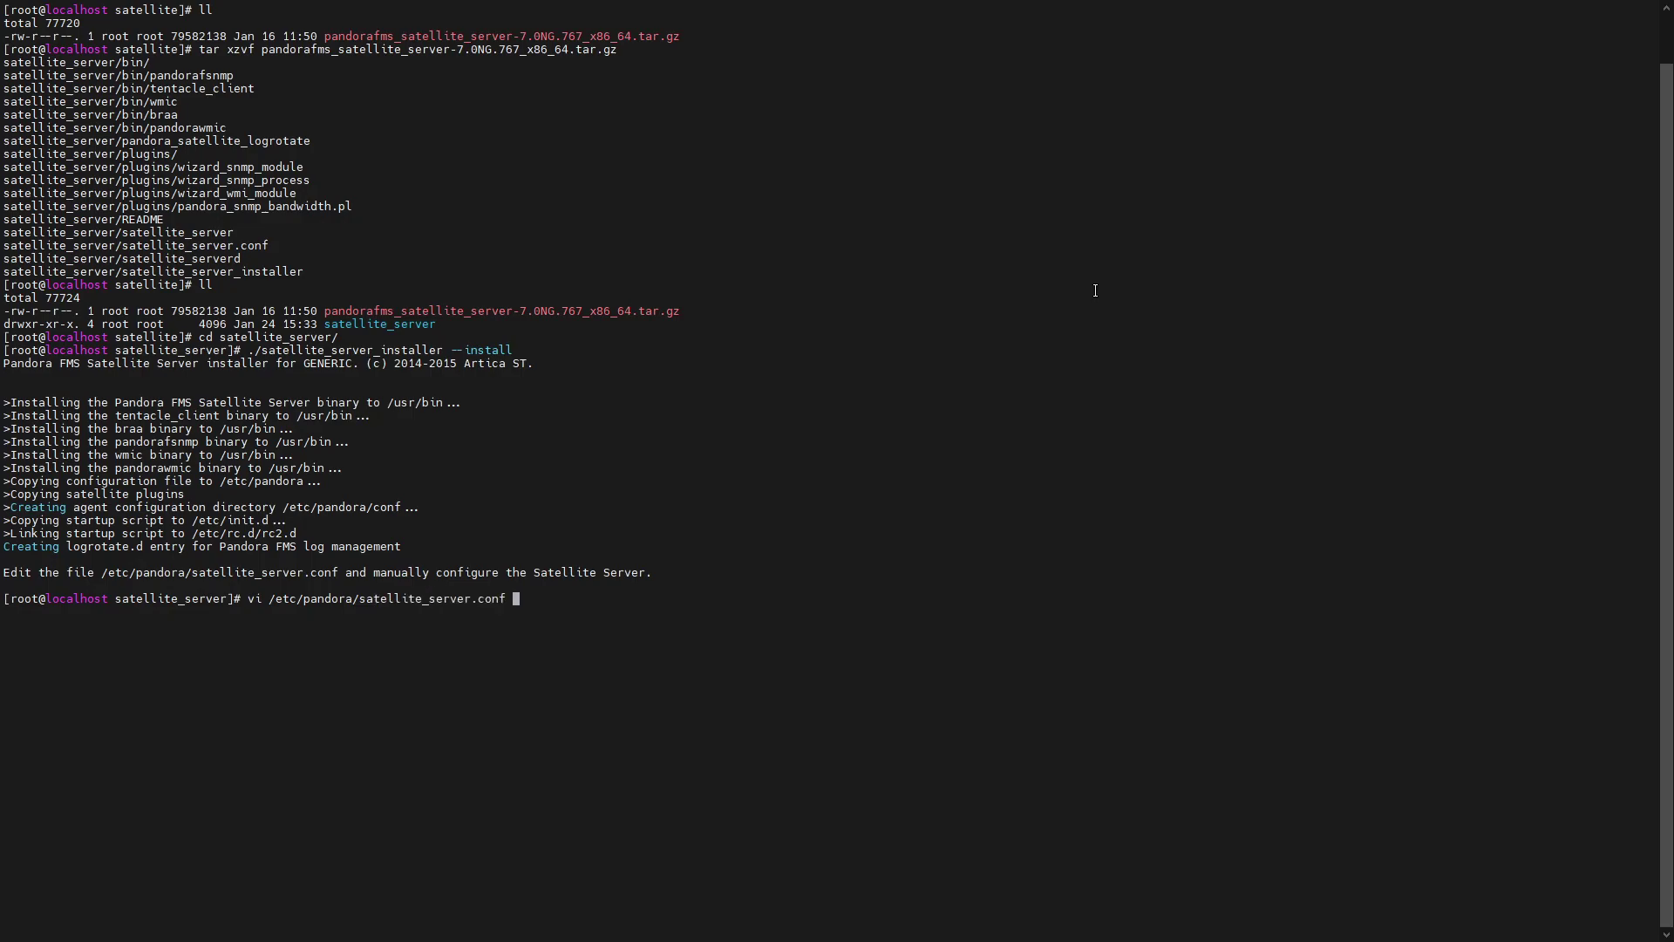
key("Return")
type("/server_i")
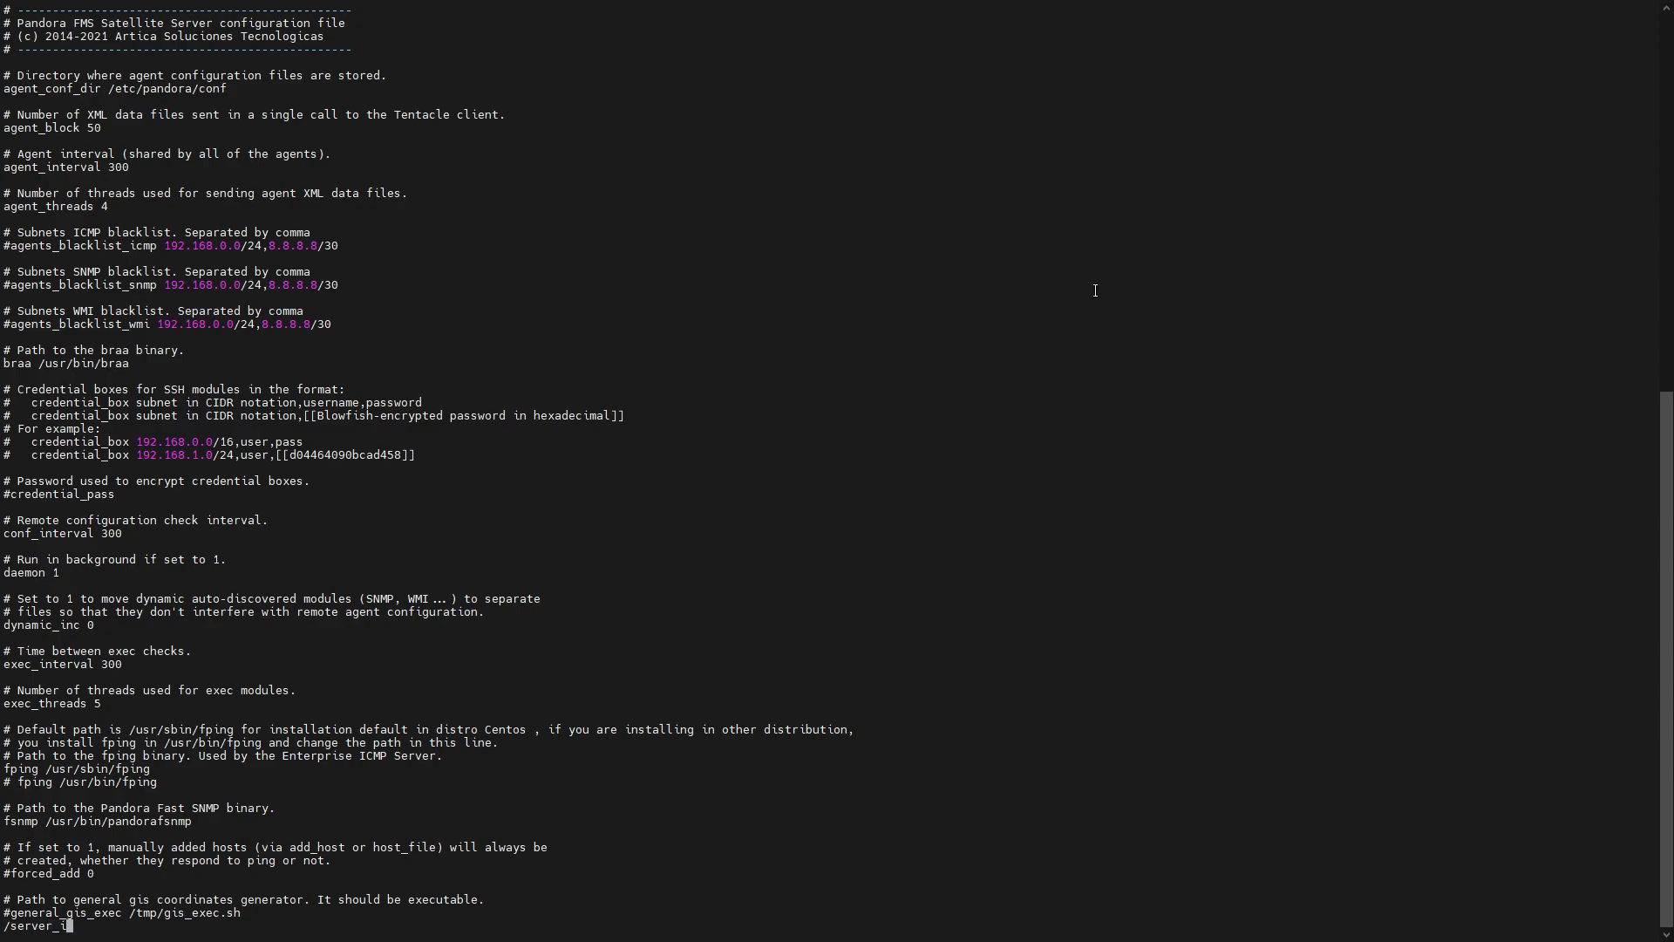
key("Return")
key("Down")
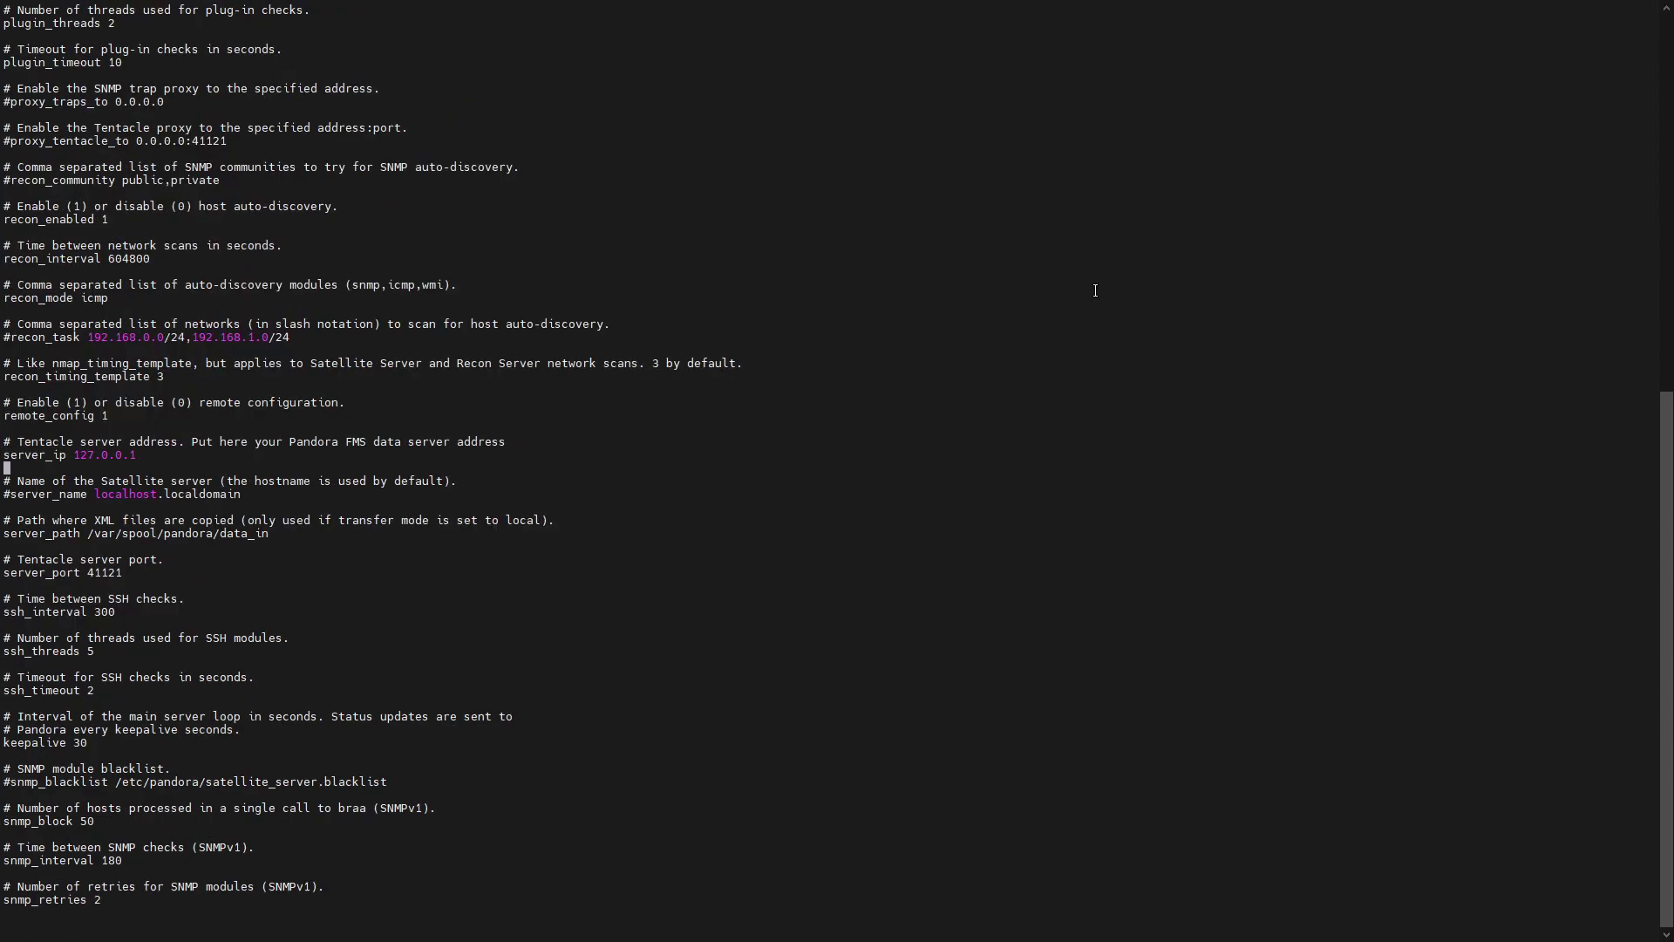
Step: Set server_ip to 192.168.1.46 in the satellite server configuration, then save and exit the file
key("Up")
key("w")
key("i")
key("Delete")
key("Delete")
key("Delete")
key("Delete")
key("Delete")
key("Delete")
key("Delete")
type("192.168.1.46")
key("Escape")
type(":wq")
key("Return")
Step: Start the satellite server service with /etc/init.d/satellite_serverd start
type("/etc/init.d/p")
key("BackSpace")
type("s")
key("Tab")
type("start")
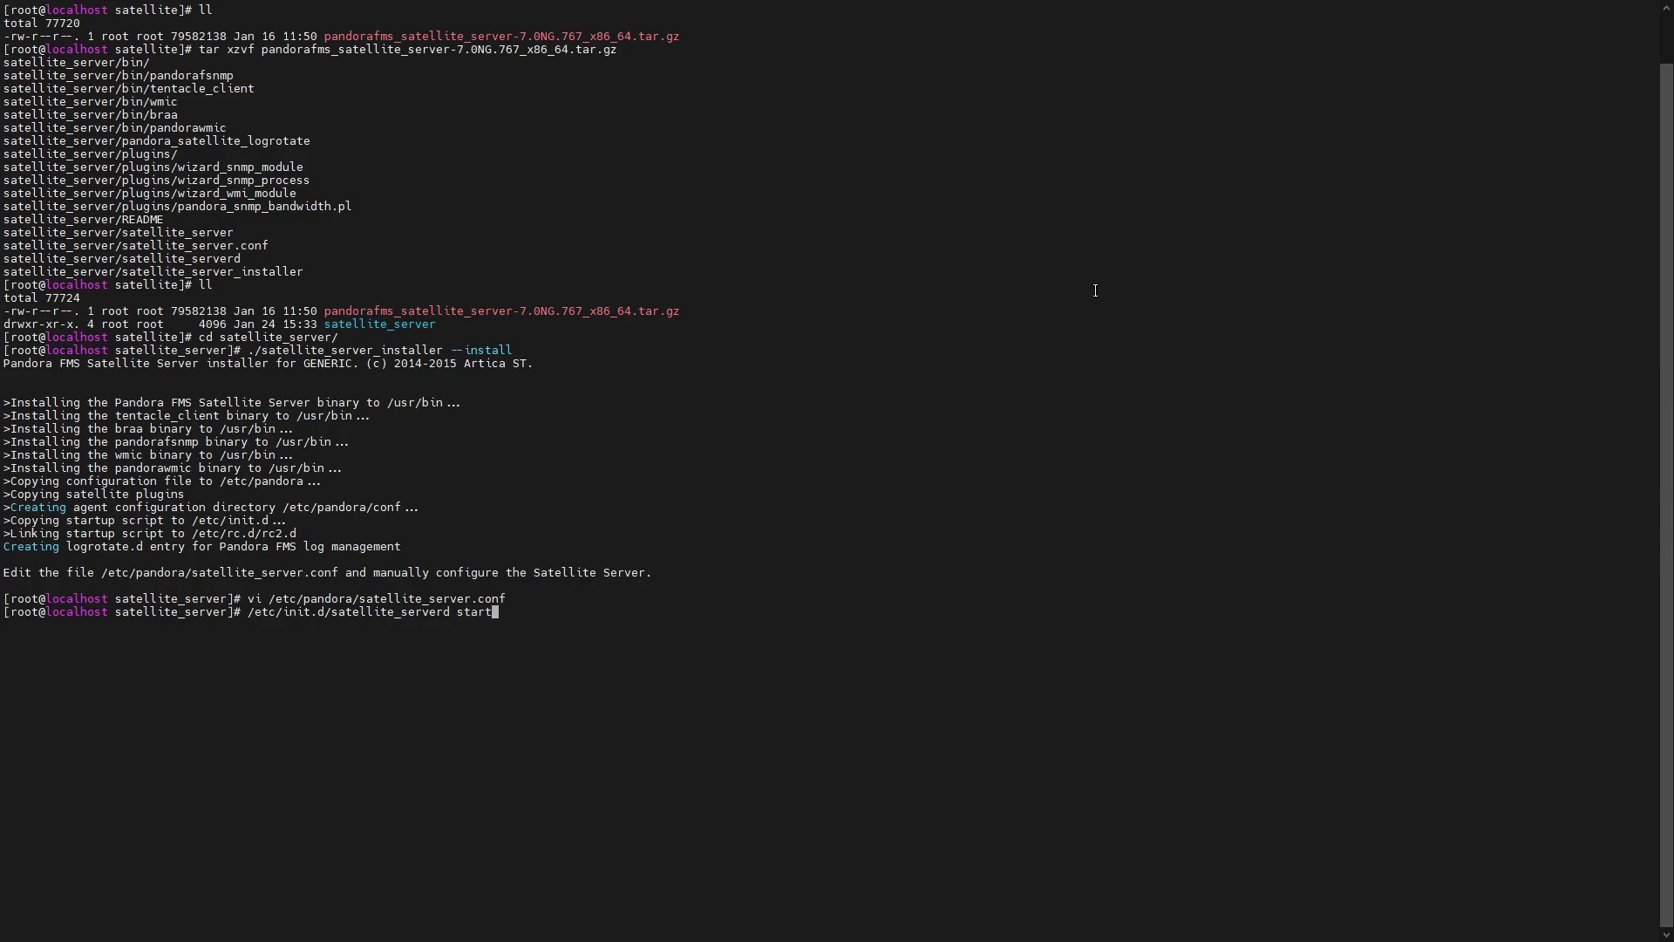
key("Return")
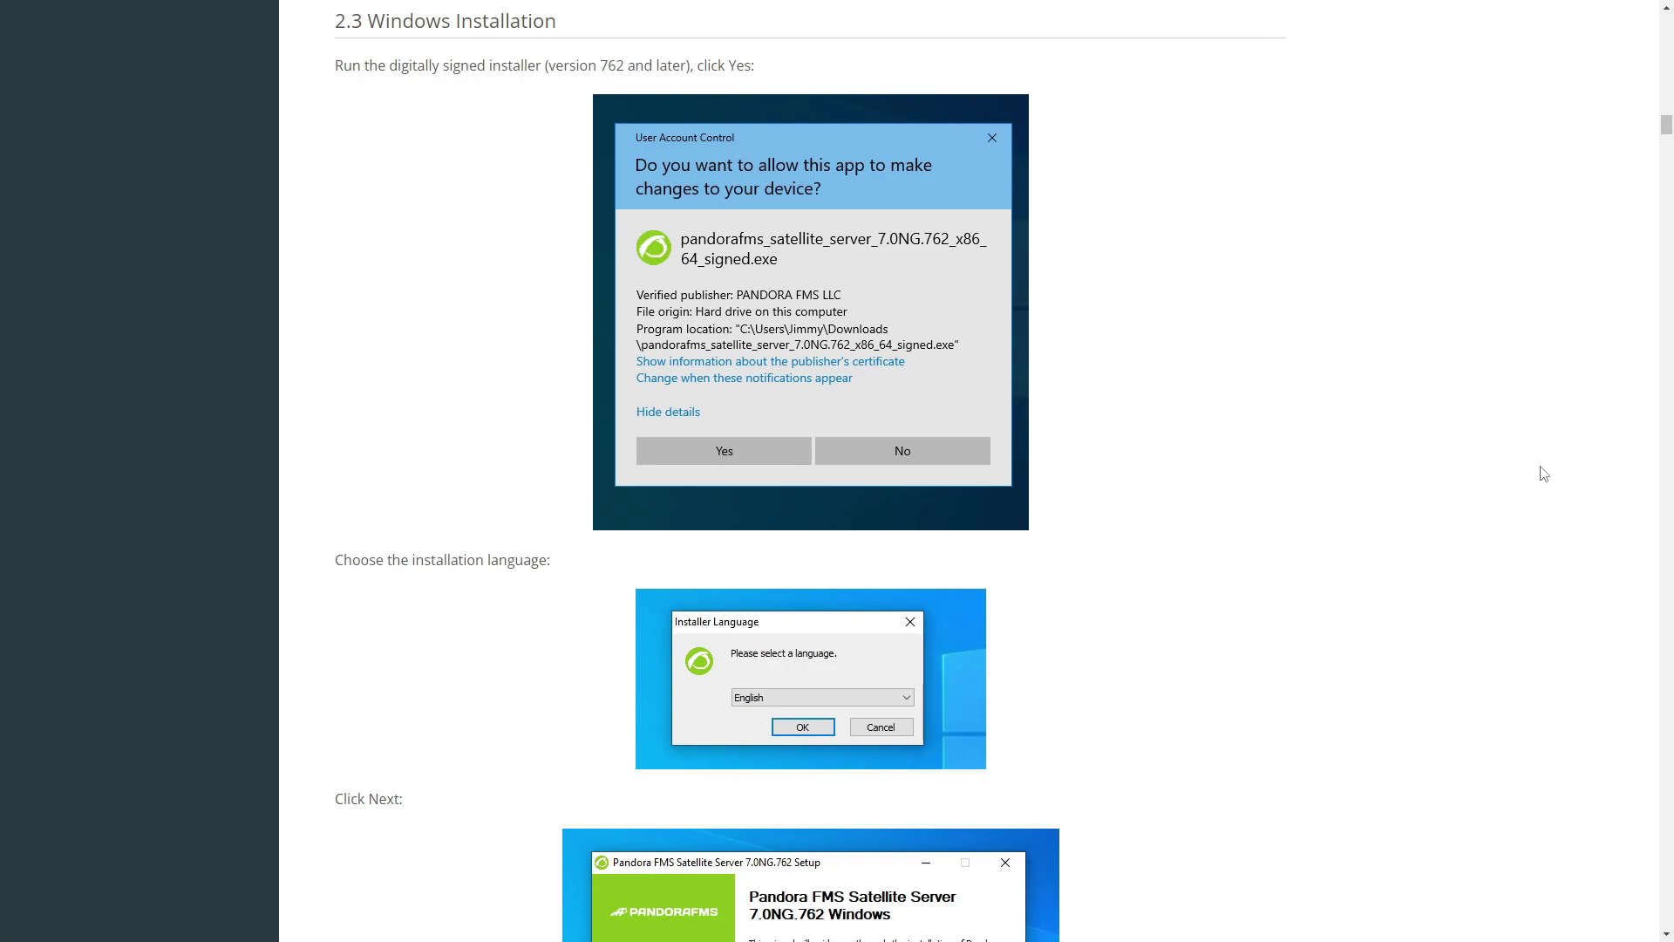
Step: Review the Windows installation section of the documentation, from running the signed installer to entering the license key
scroll(1543, 472, "down", 7)
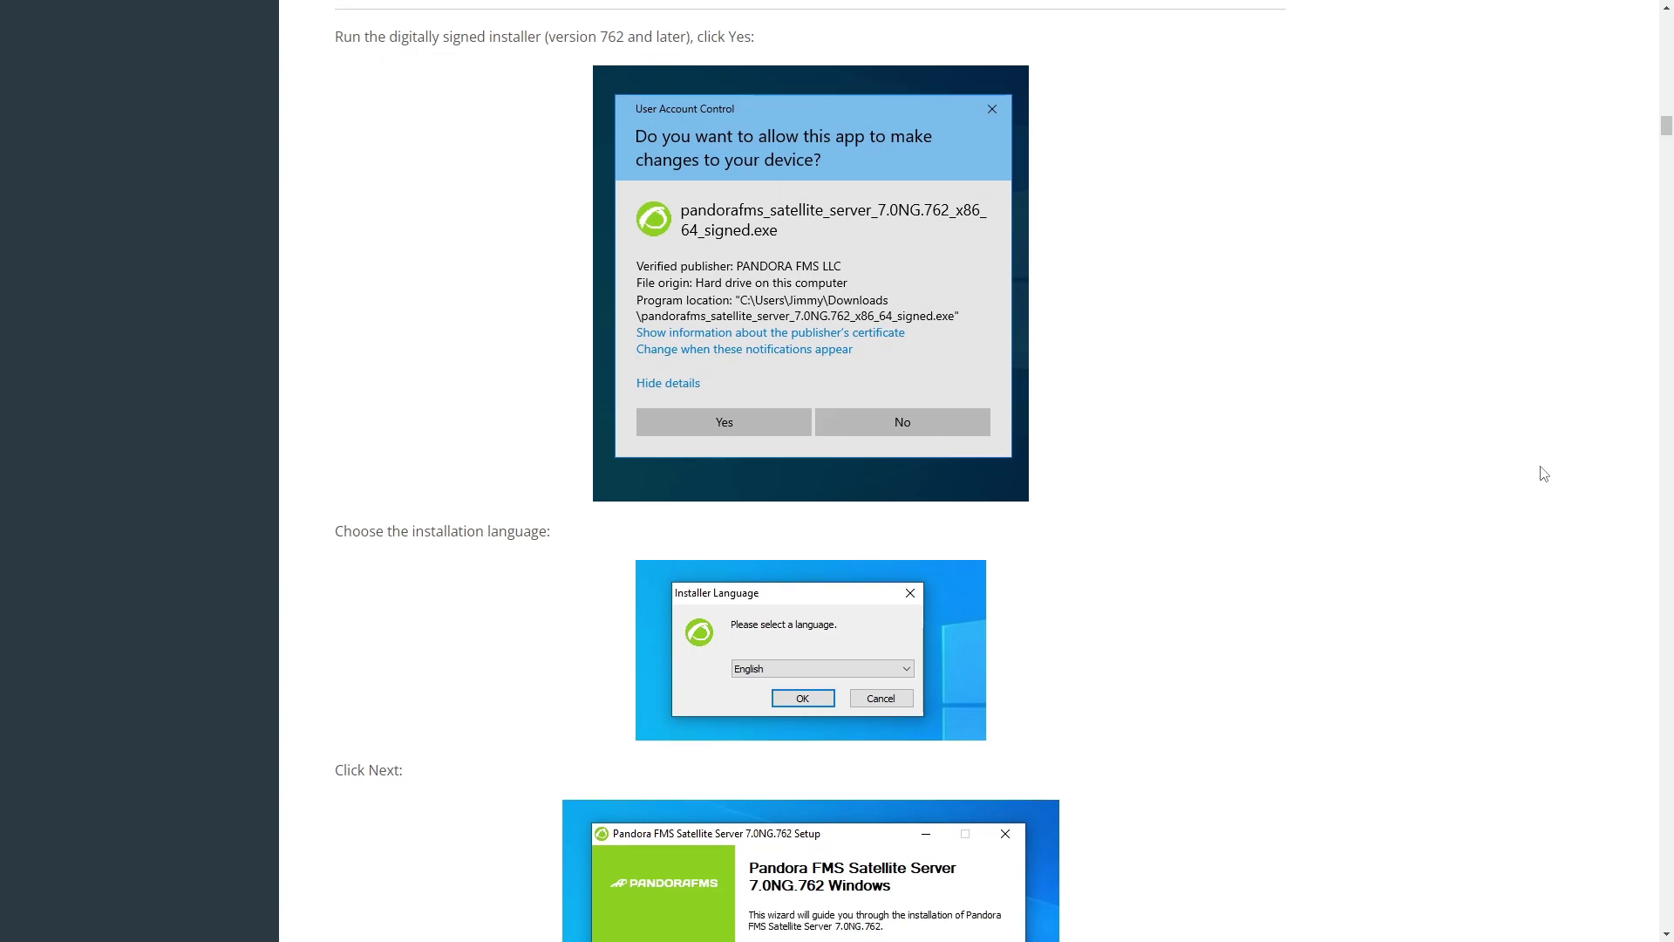
scroll(1543, 473, "down", 8)
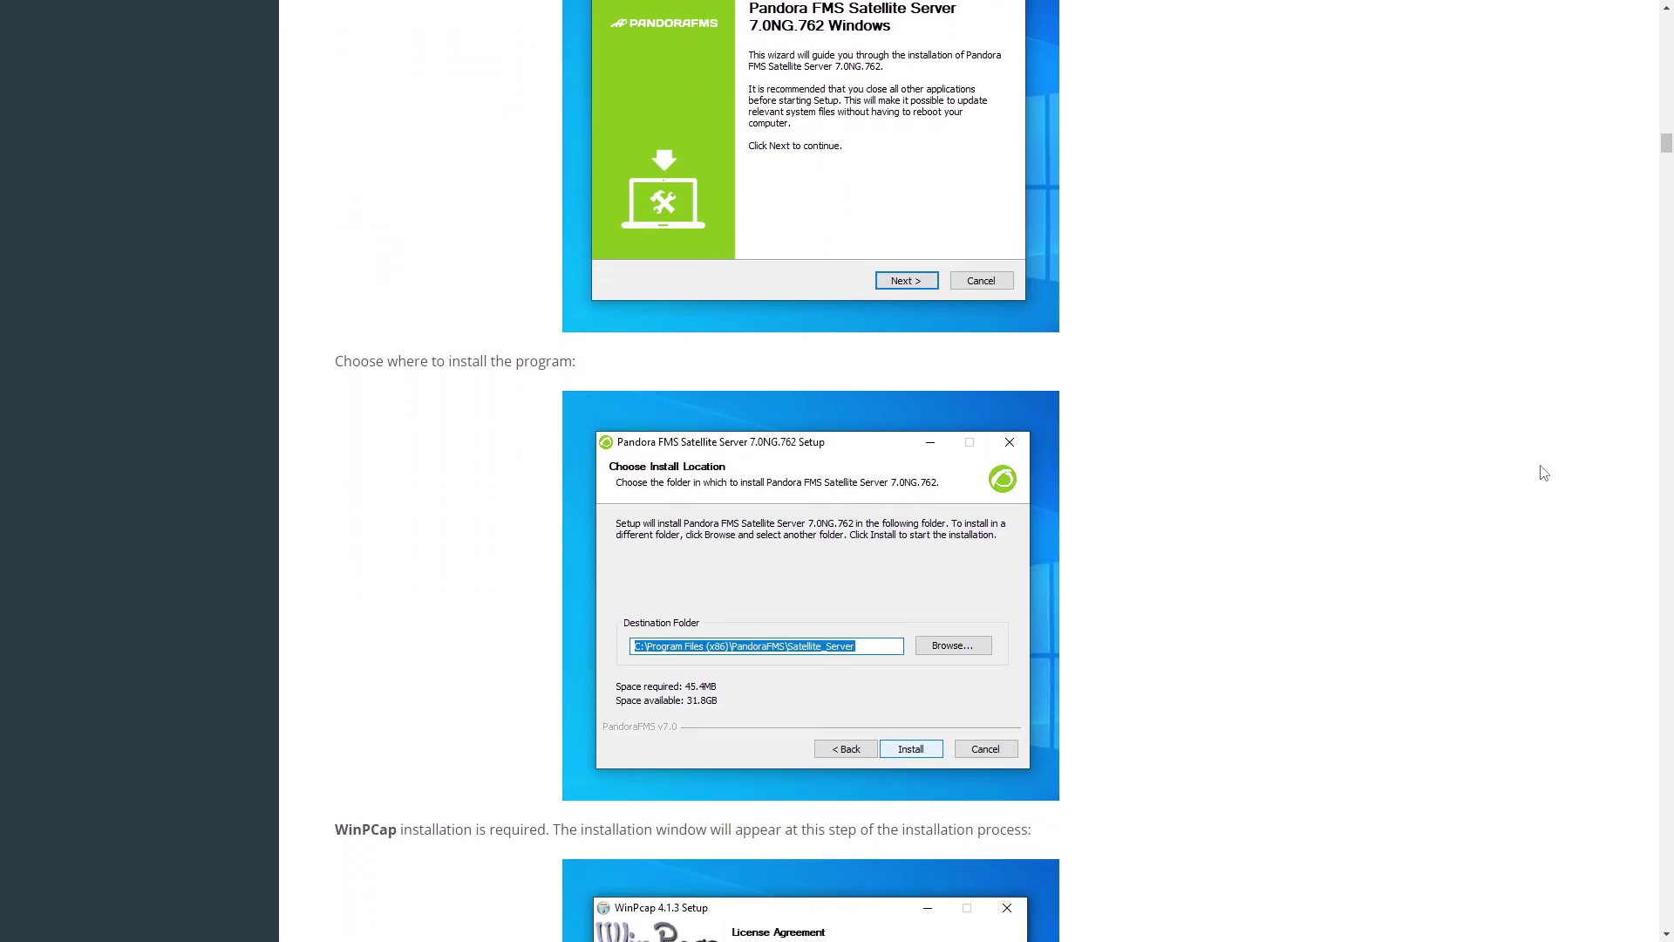
scroll(1543, 472, "down", 10)
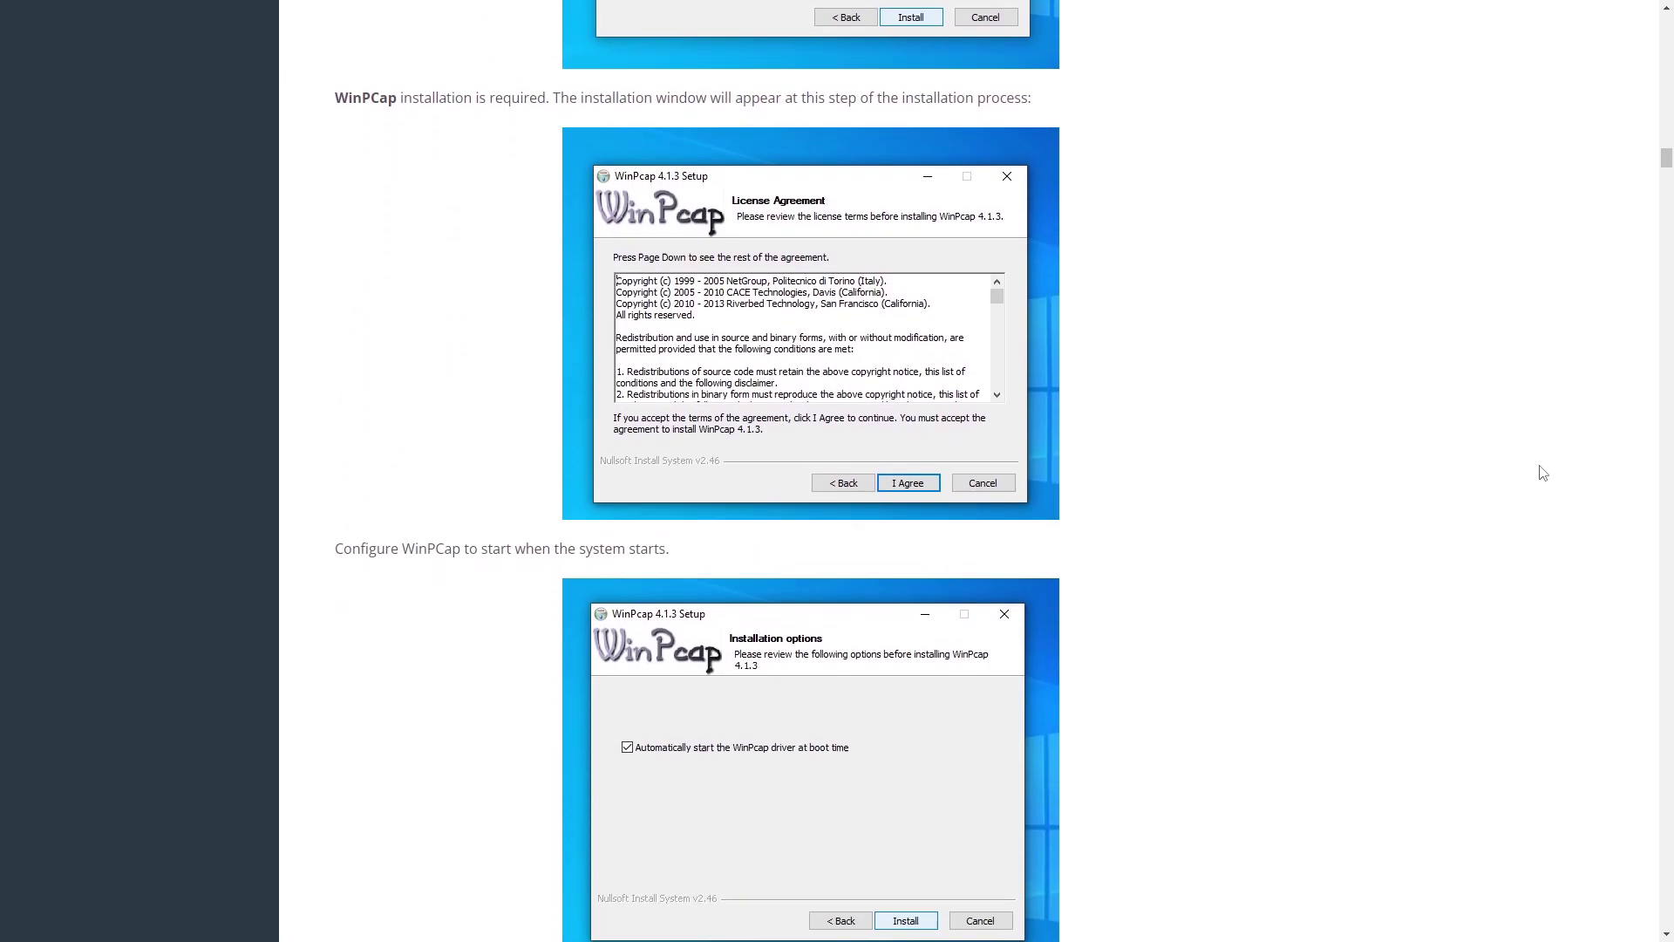
scroll(1544, 473, "down", 12)
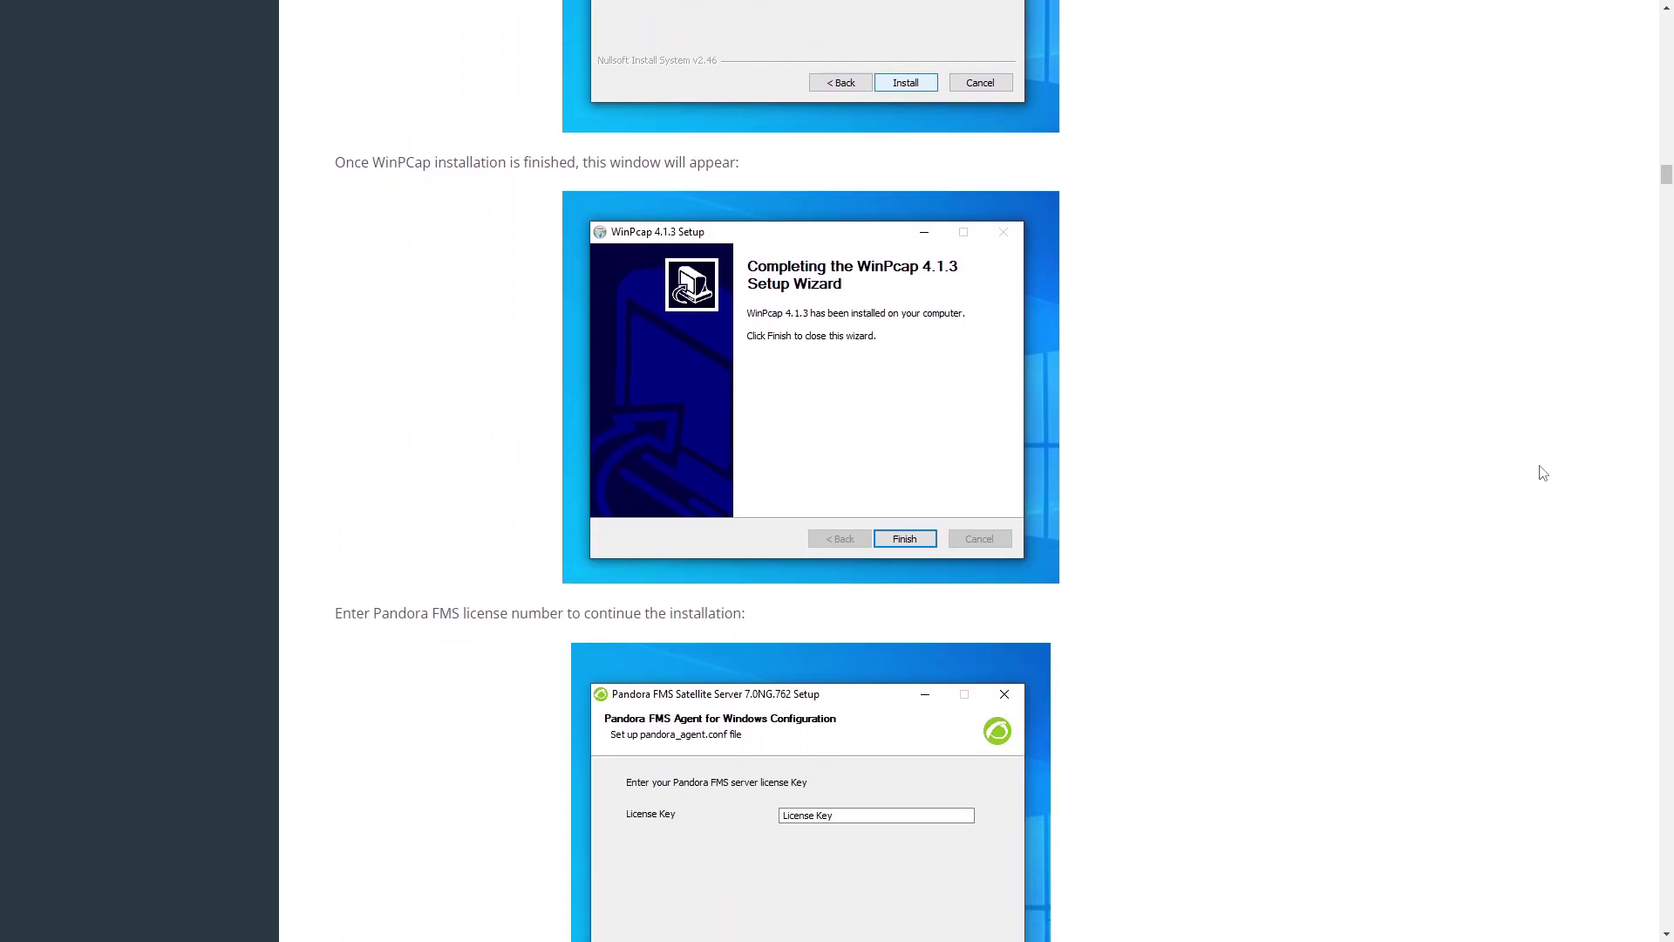
scroll(1544, 472, "down", 7)
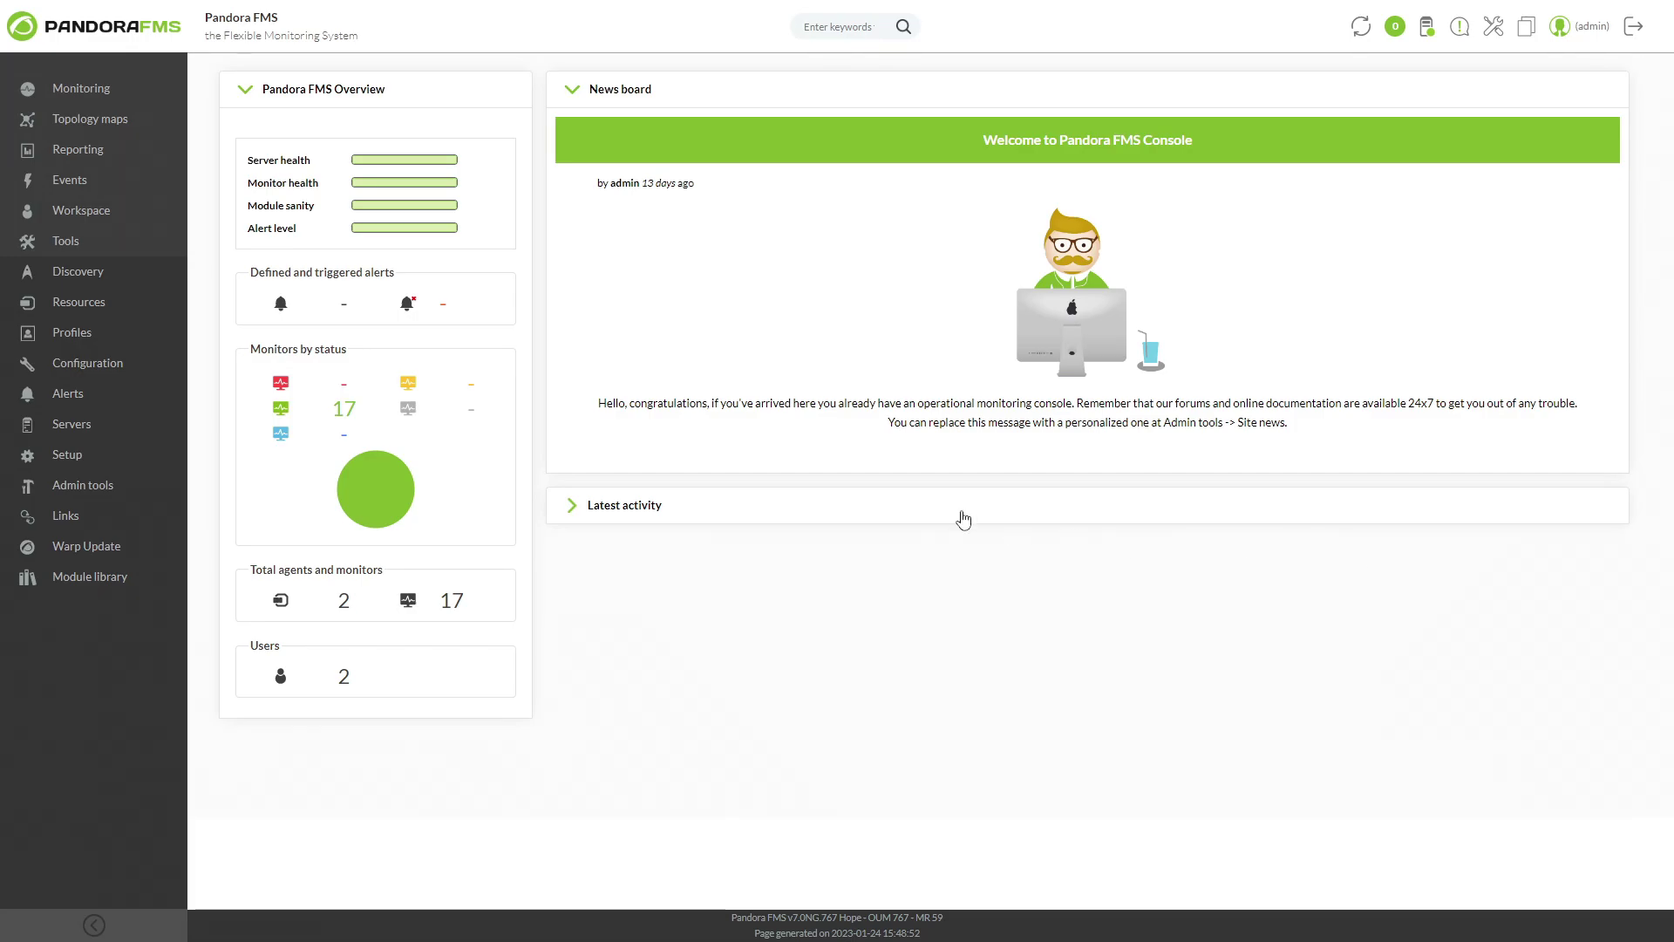
Step: Open the satellite server's remote configuration from the Pandora FMS console's server management and view its raw configuration file
mouse_move(127, 428)
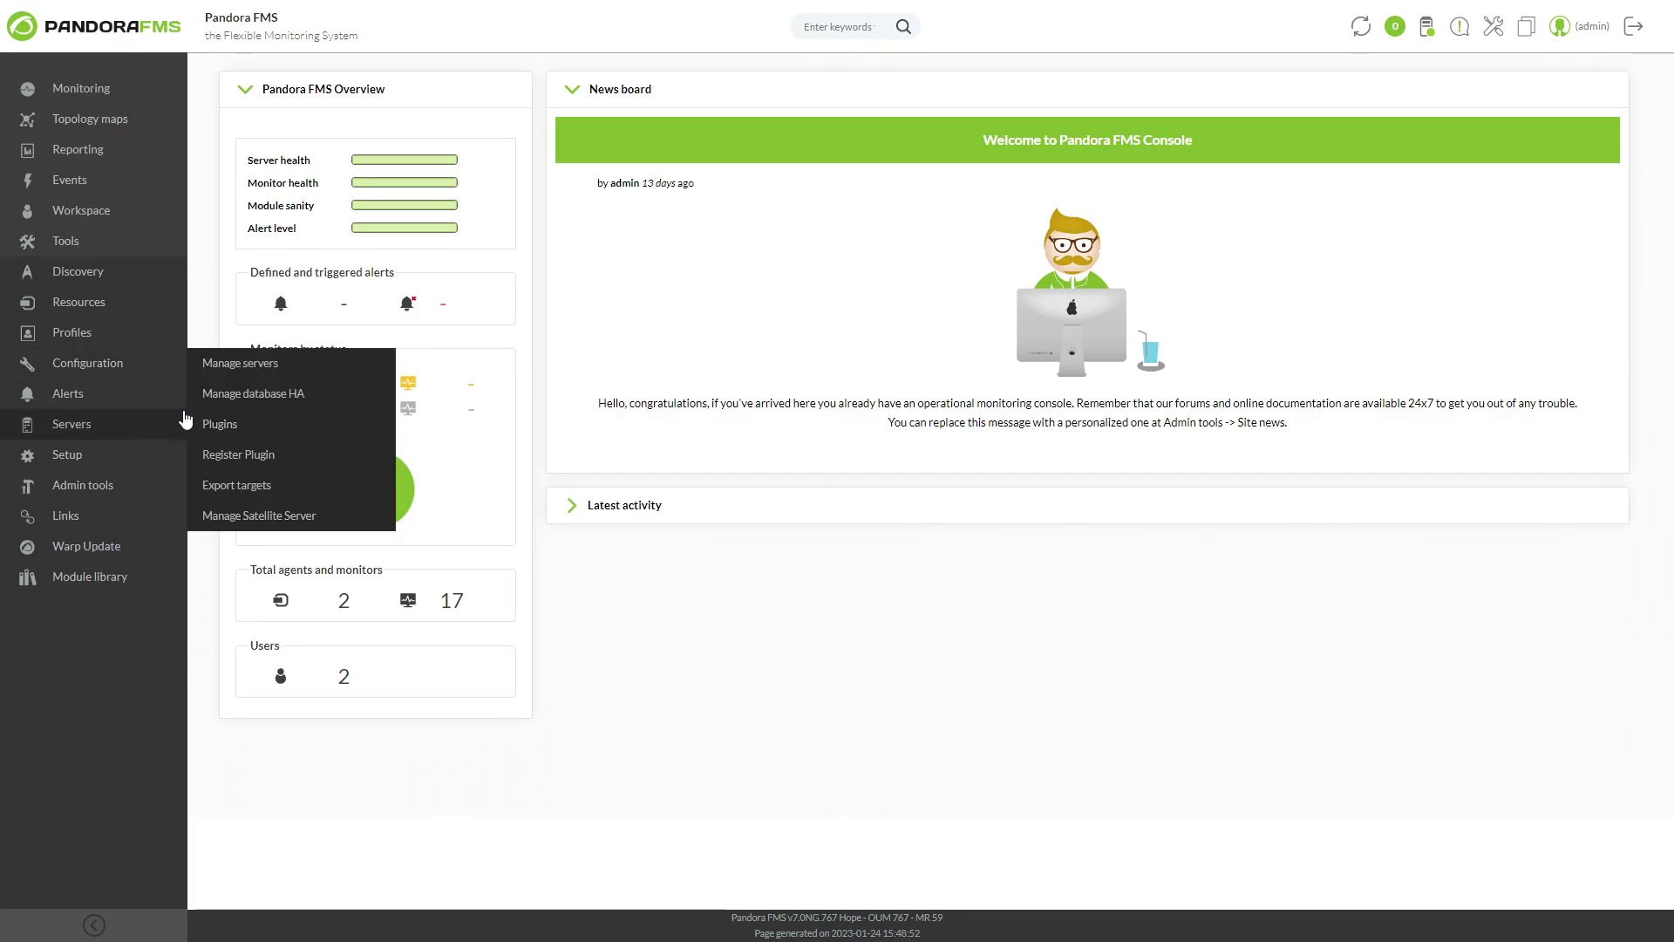
left_click(253, 367)
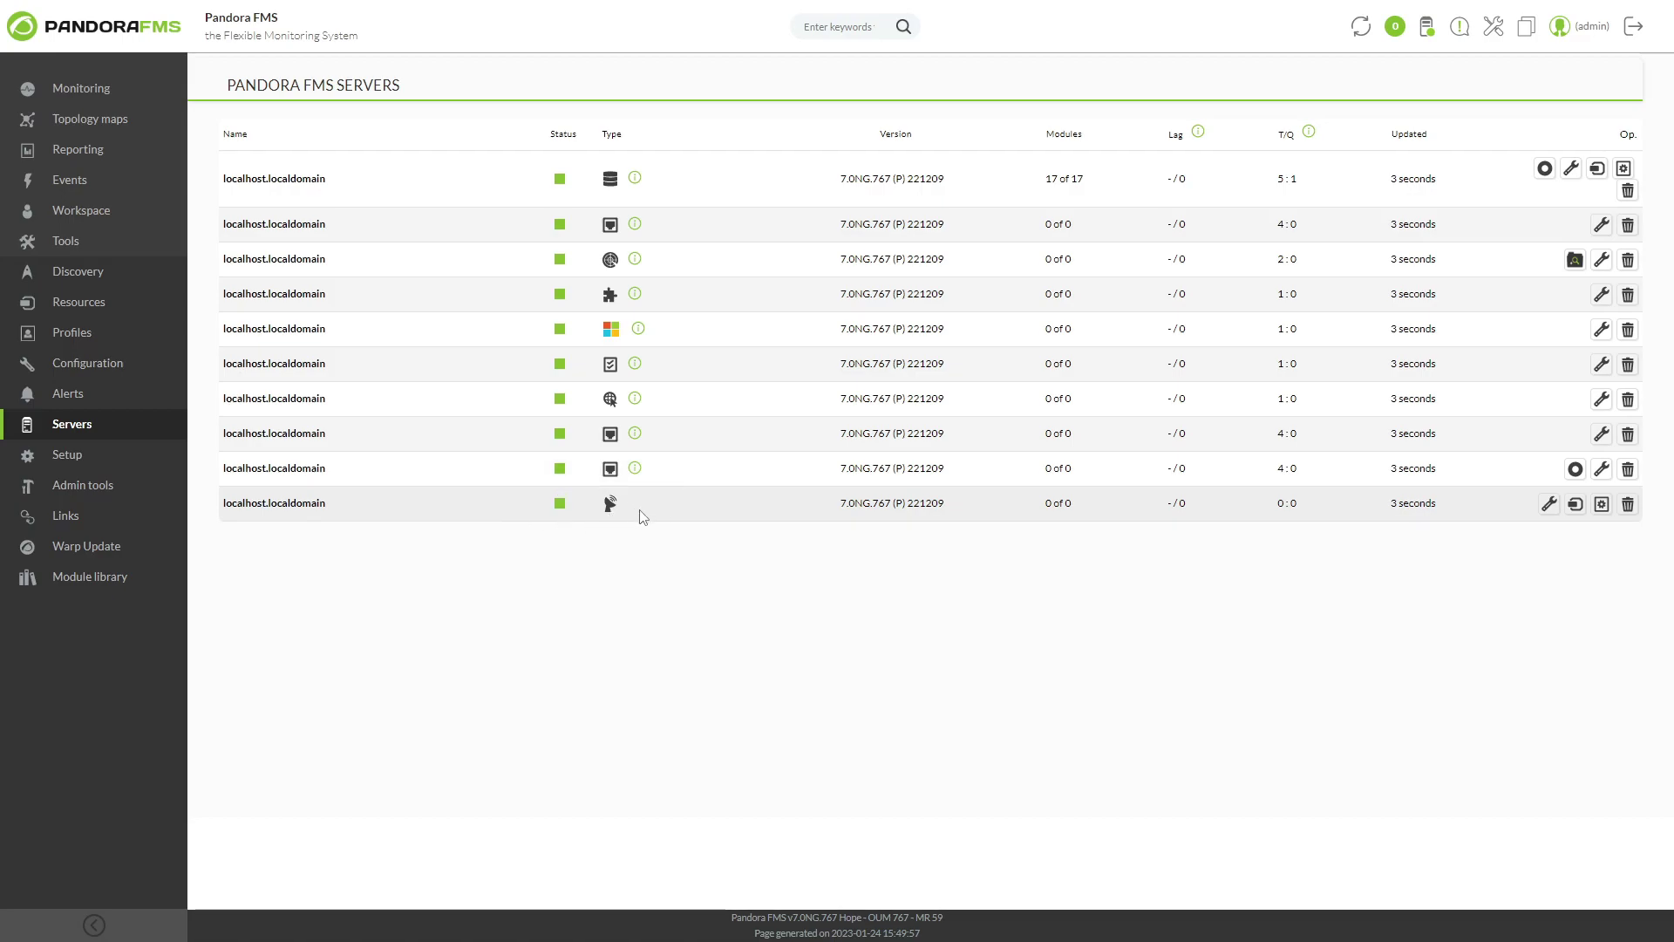
left_click(1603, 505)
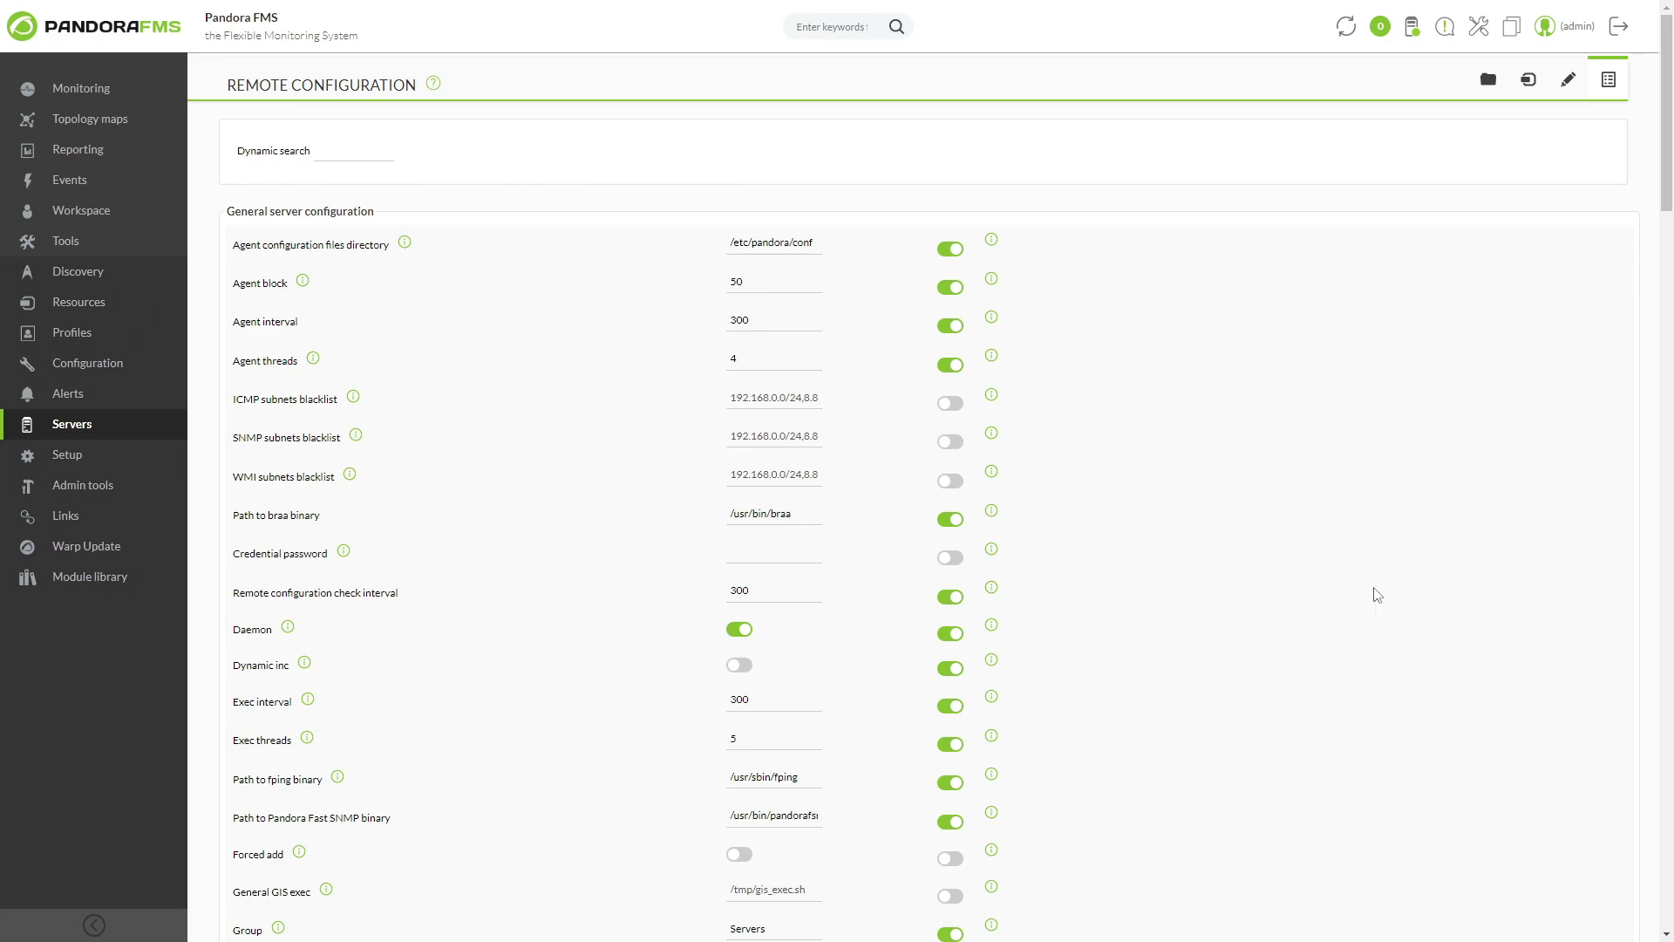
left_click(1569, 84)
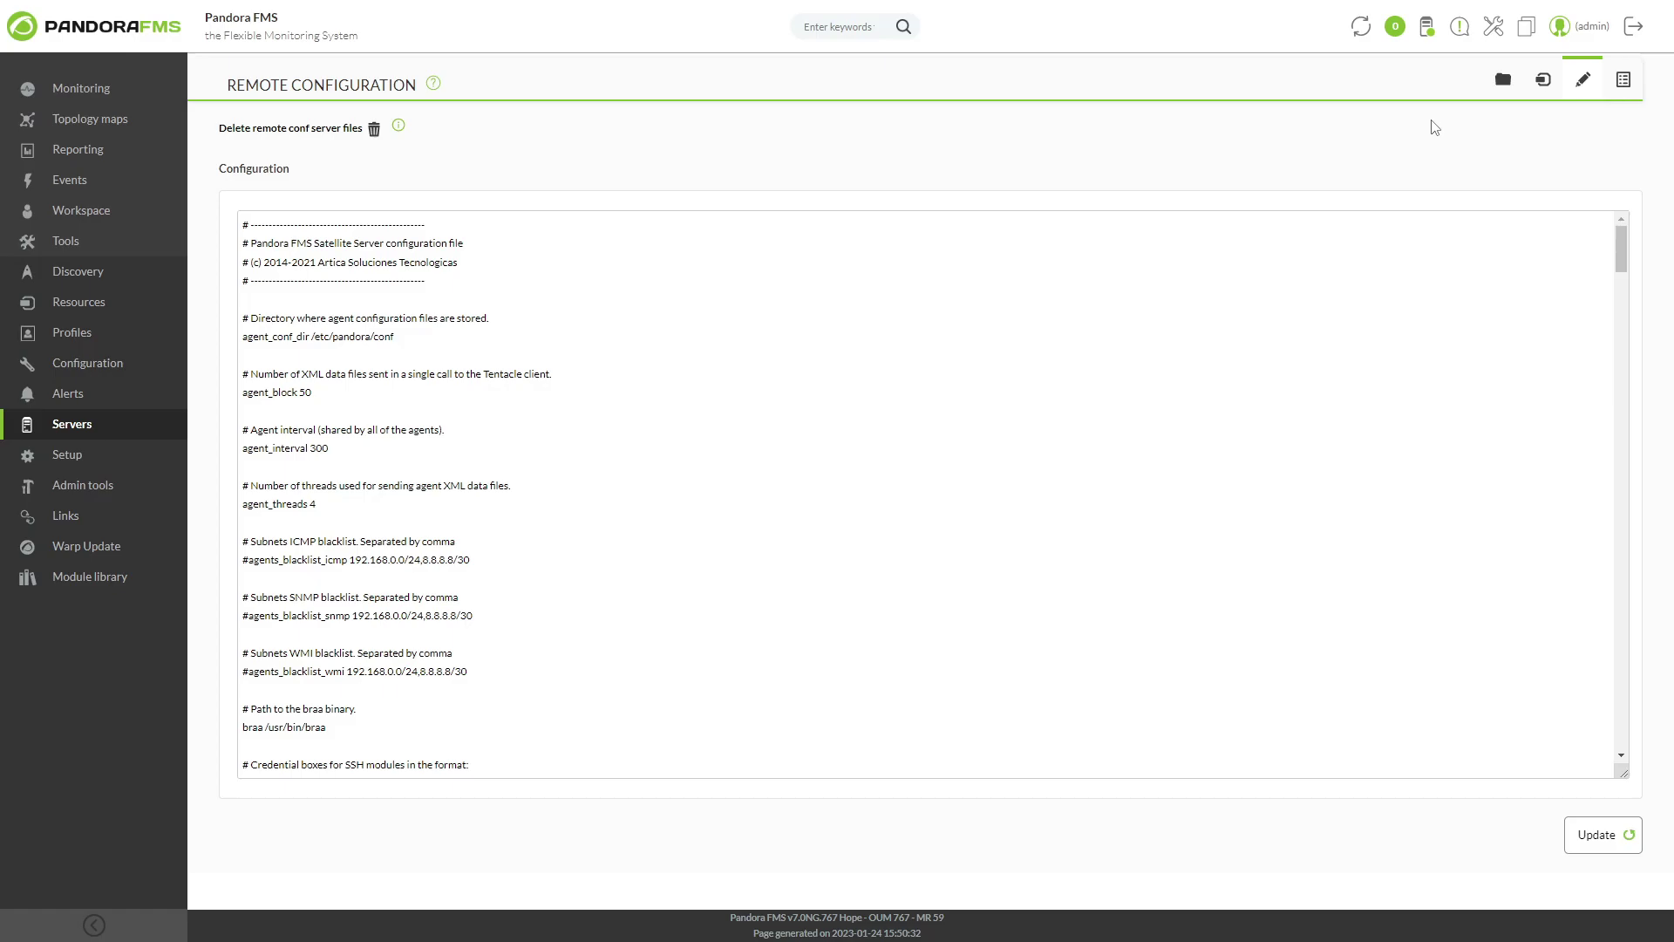
Step: In the satellite server's remote configuration form, enable Recon task, set it to 192.168.1.0/24 and save the update
left_click(1427, 27)
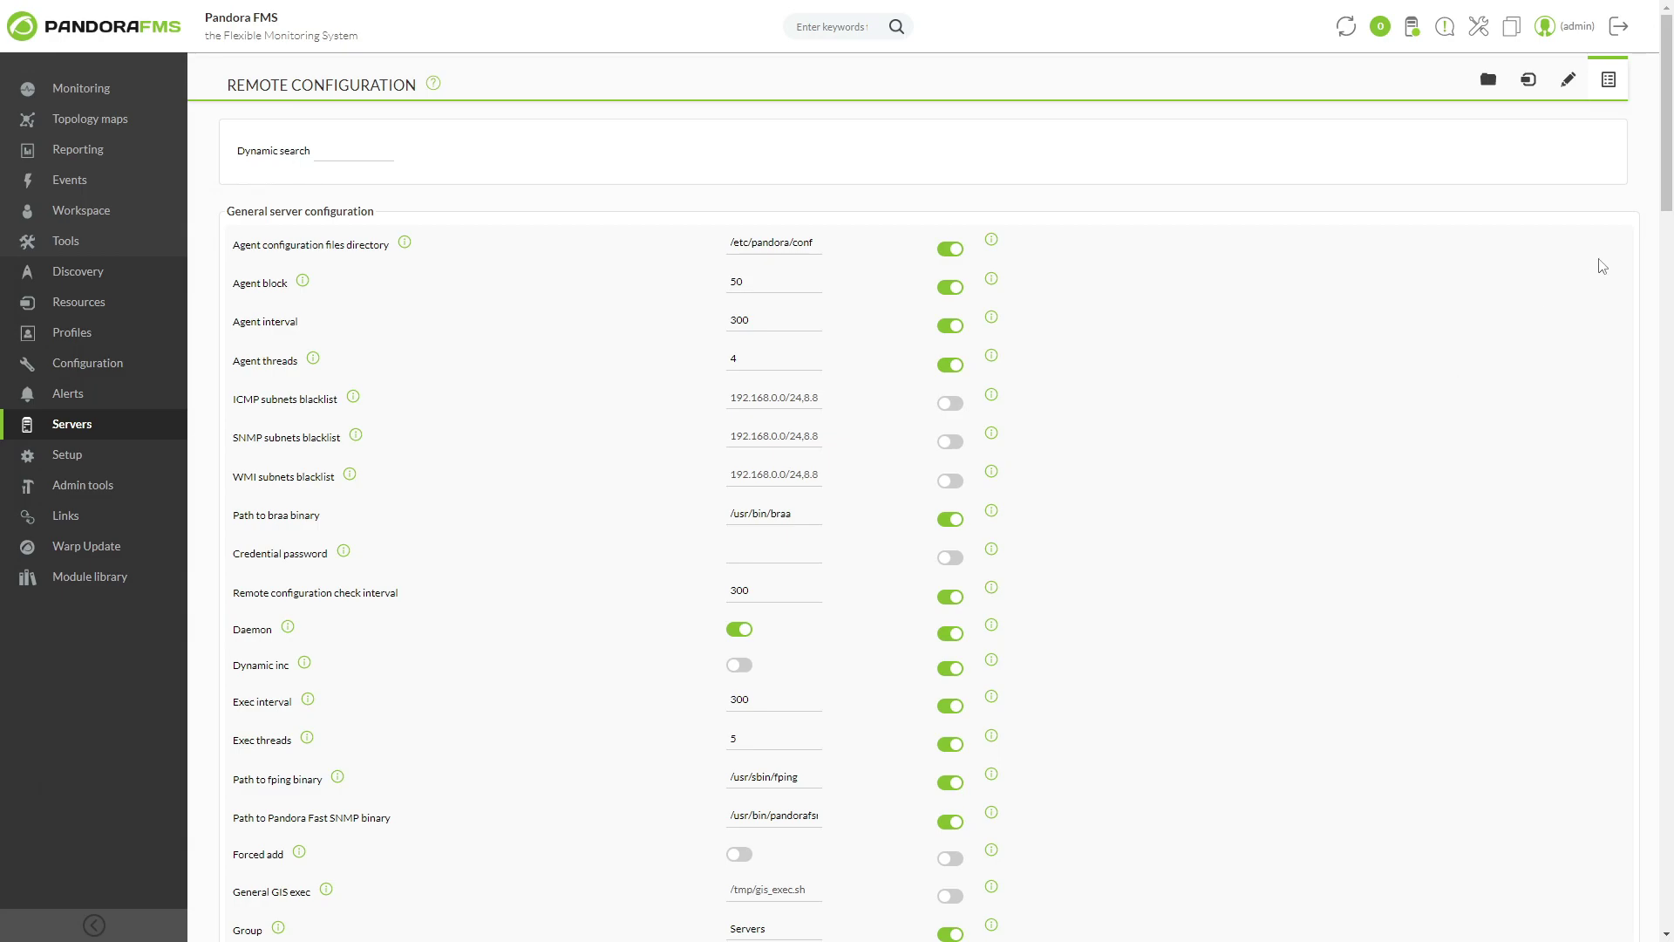
left_click_drag(1660, 150, 1648, 469)
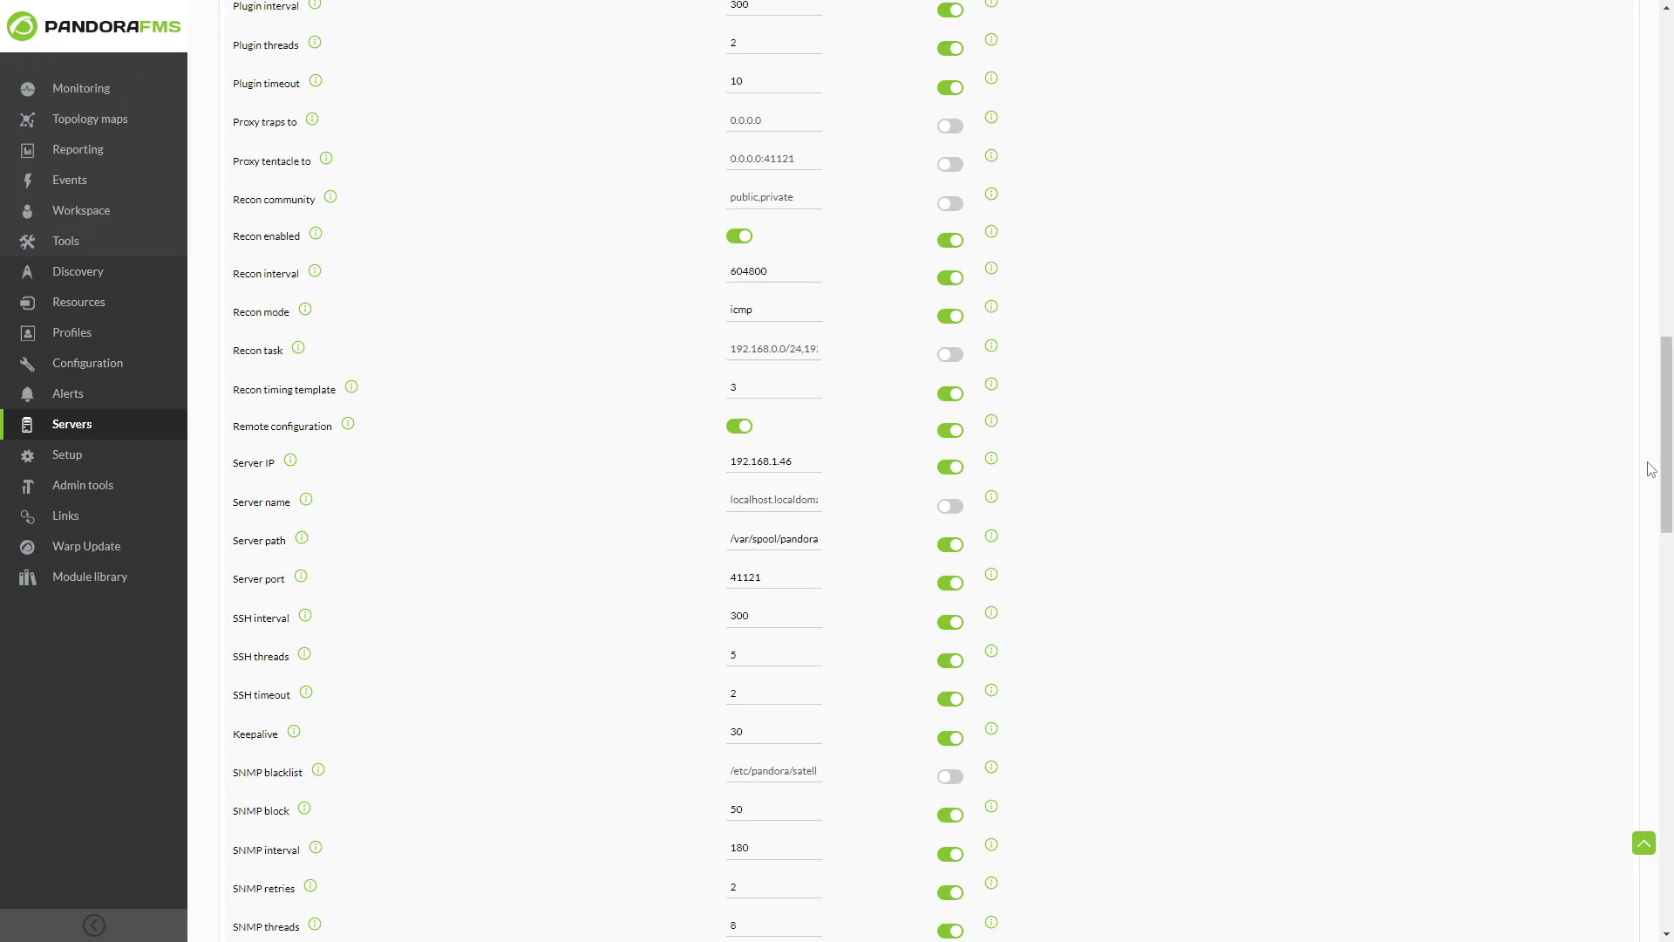
left_click_drag(800, 204, 730, 204)
left_click(811, 206)
left_click(950, 358)
left_click_drag(803, 350, 695, 360)
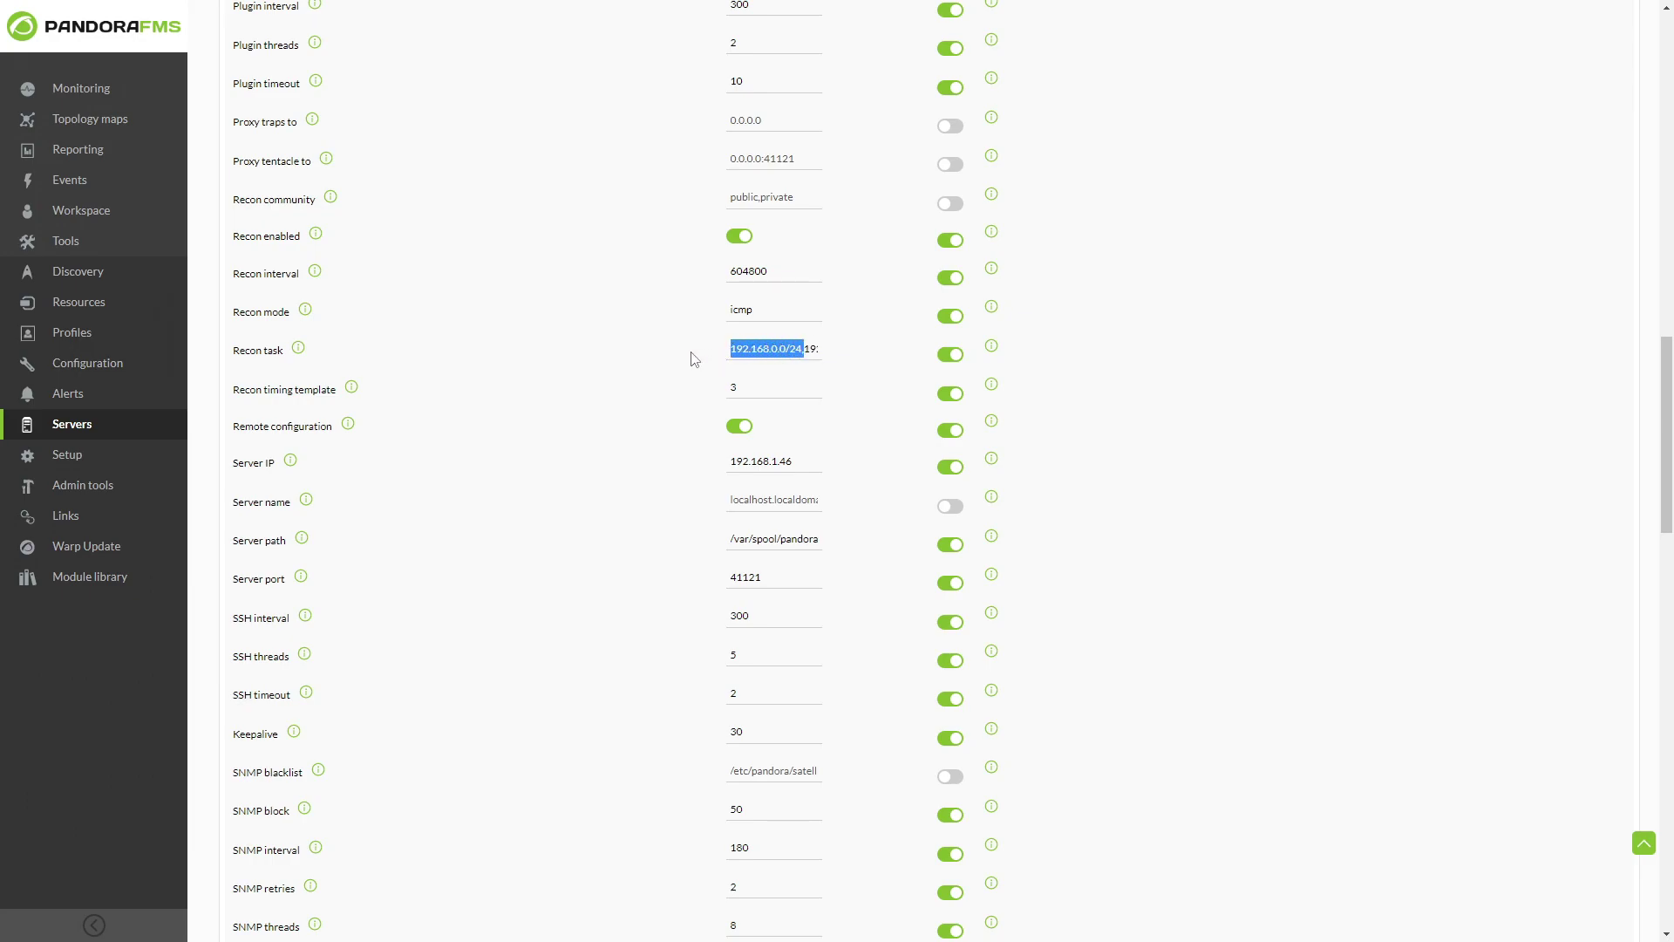
key("BackSpace")
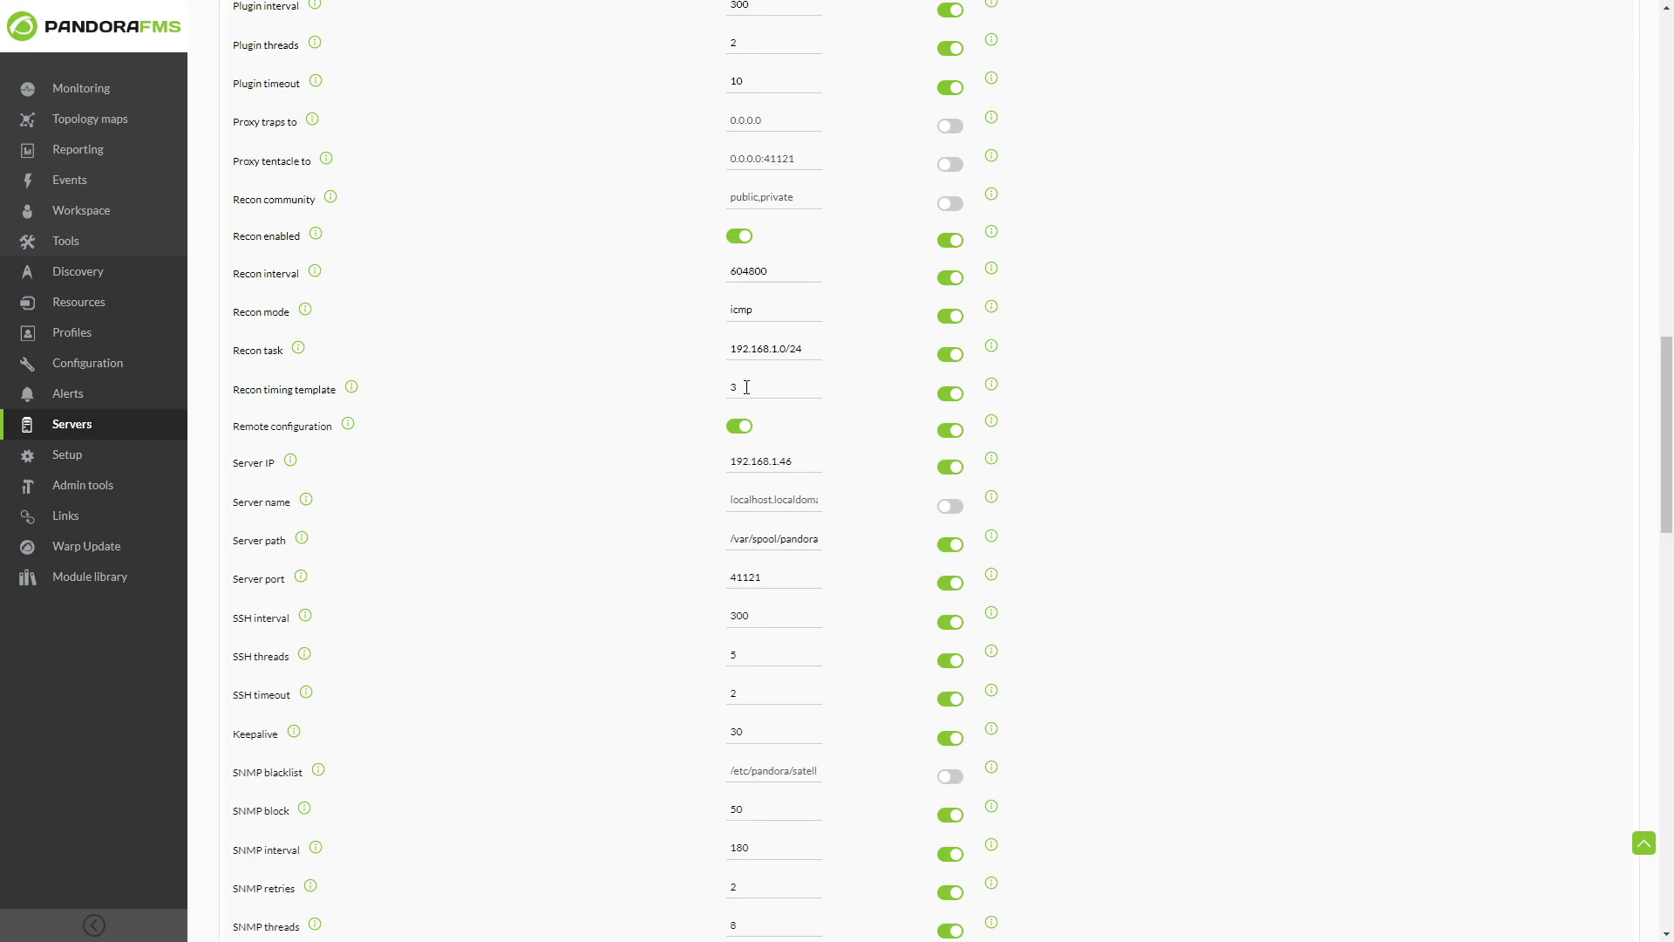
left_click_drag(1667, 471, 1668, 872)
left_click(1583, 872)
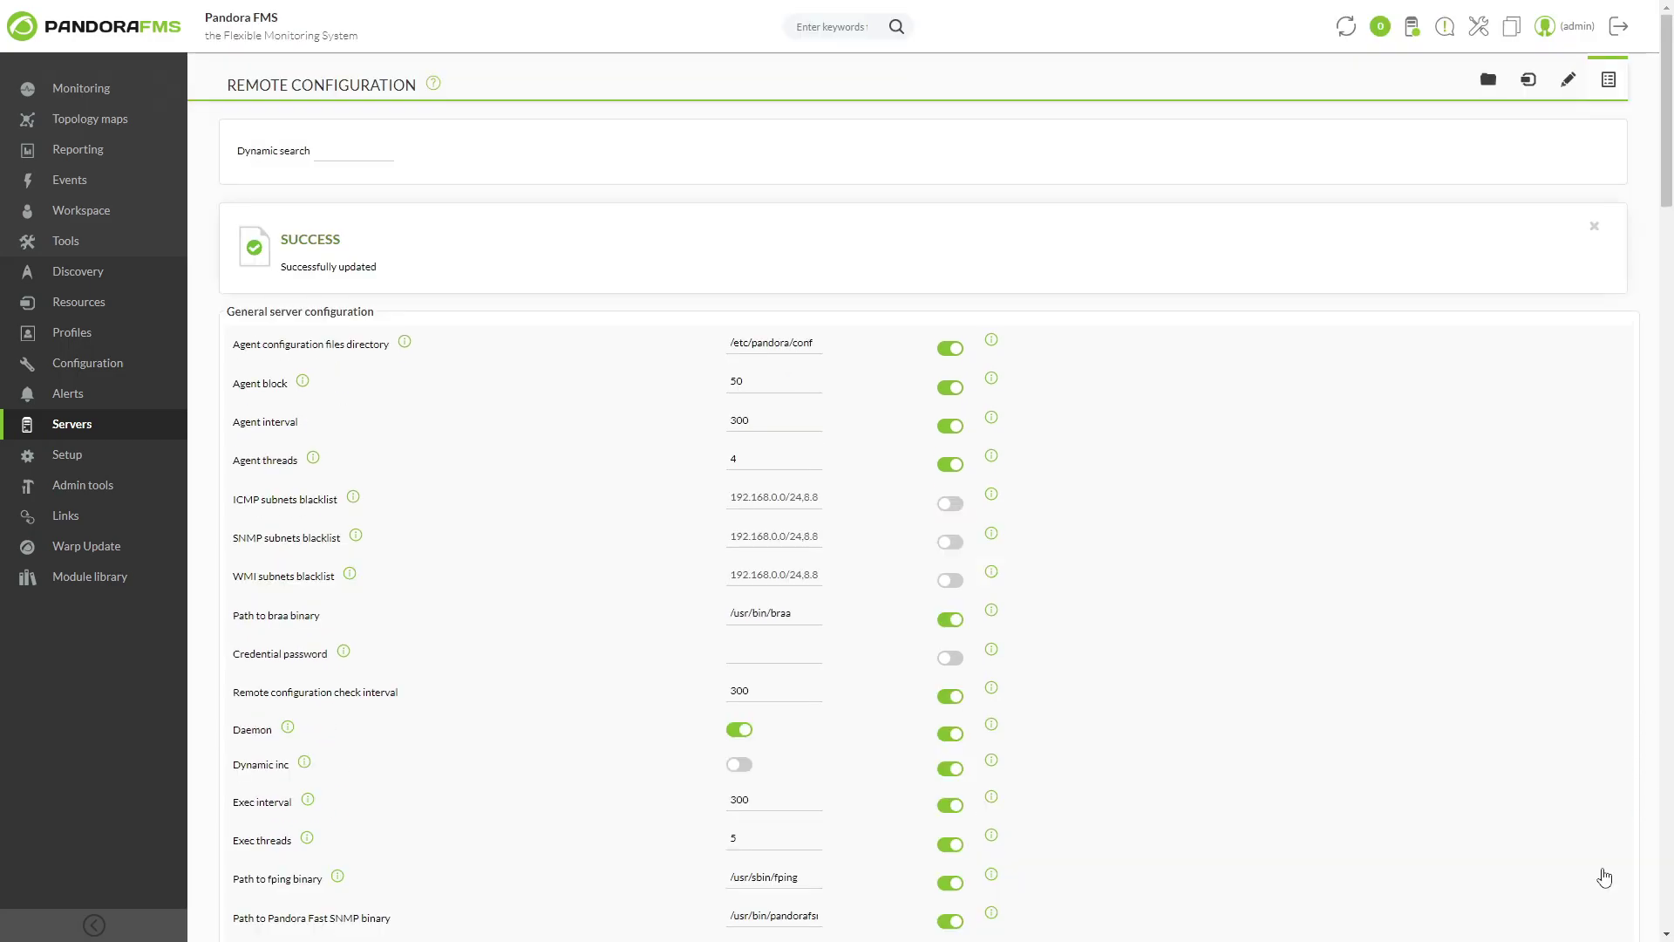
Step: In the terminal, restart the satellite server with /etc/init.d/satellite_serverd restart, and open the Pandora FMS console's agent management list to check the discovered agents
key("alt+Tab")
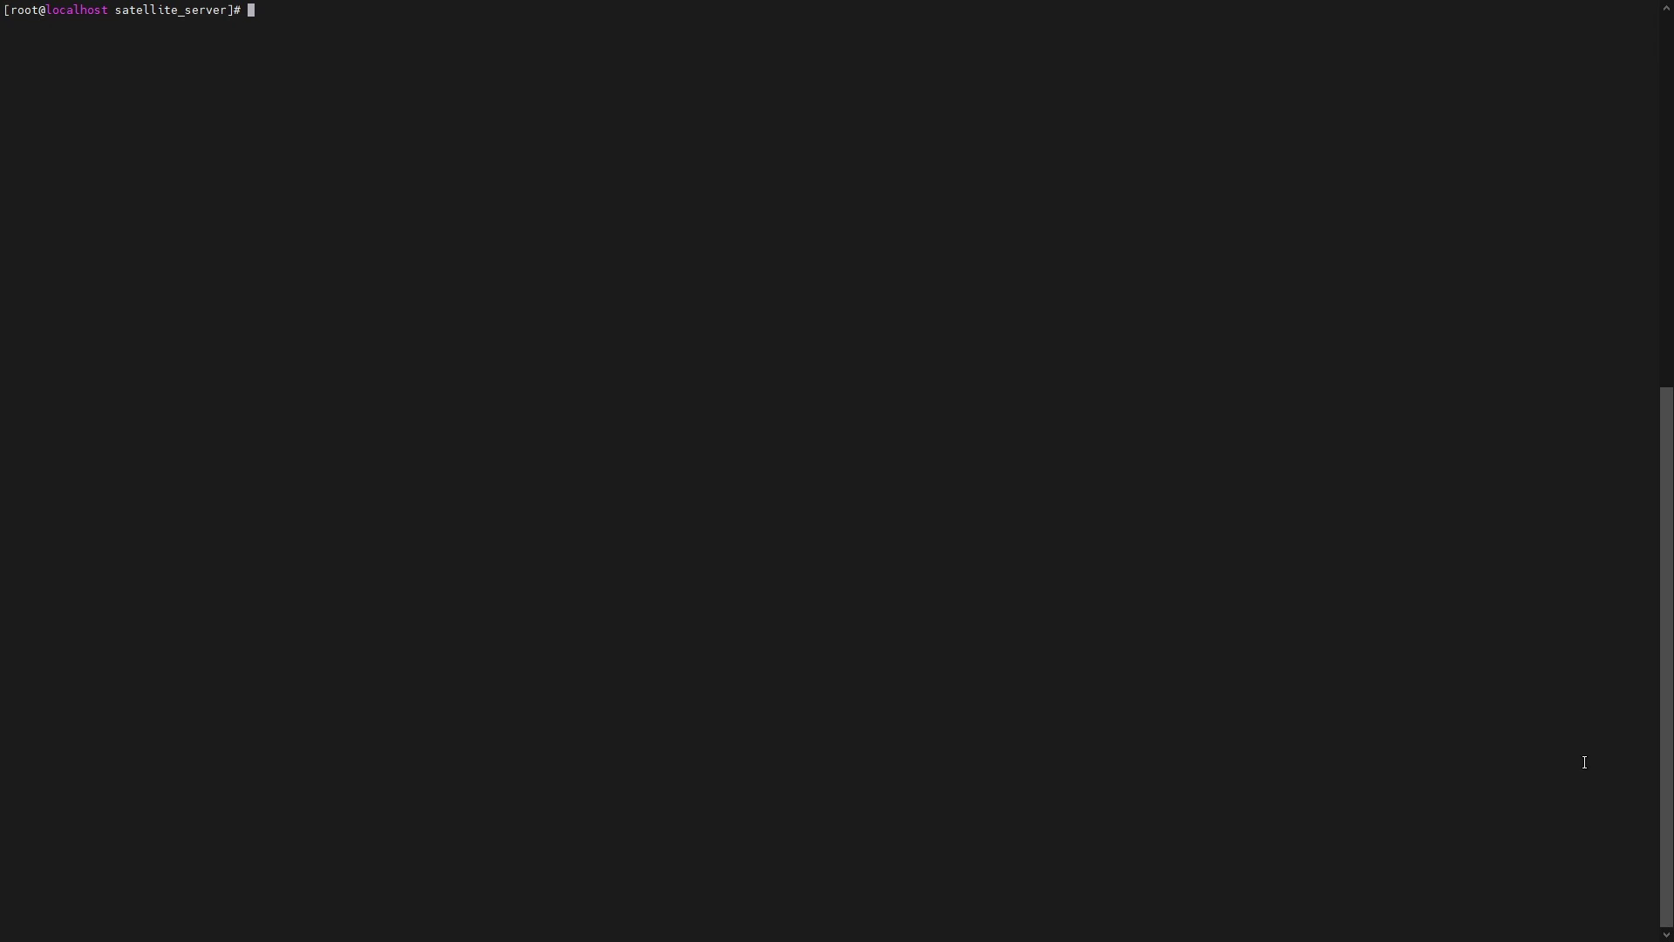
type("/etc/init.d/s")
key("Tab")
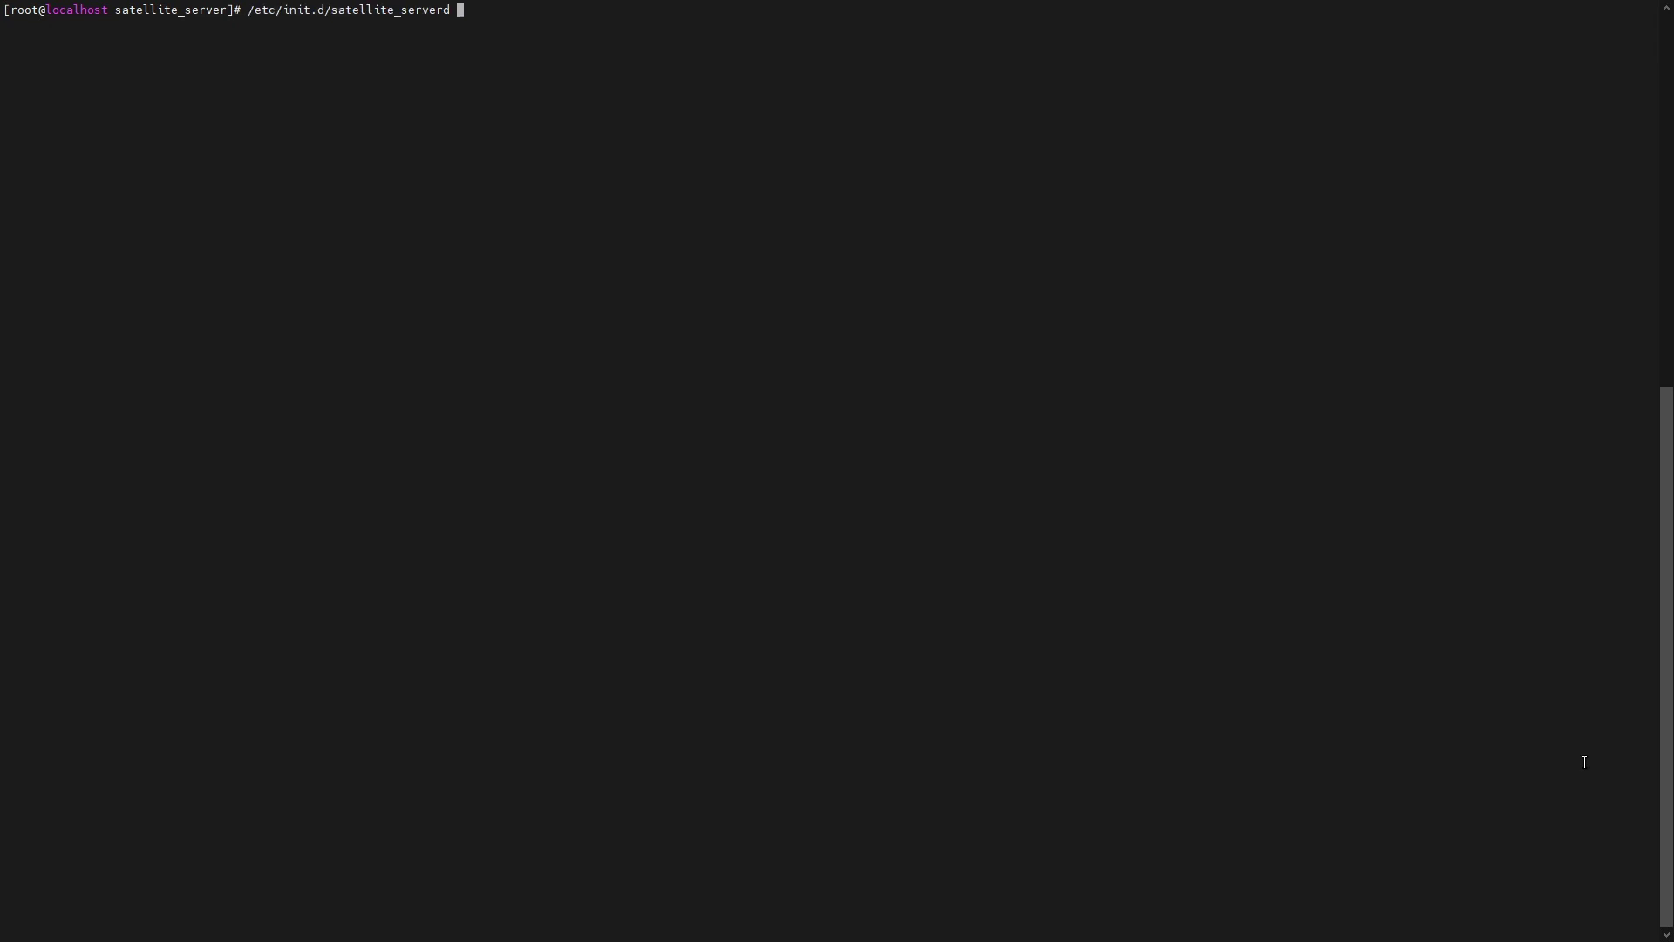
type("restart")
key("Return")
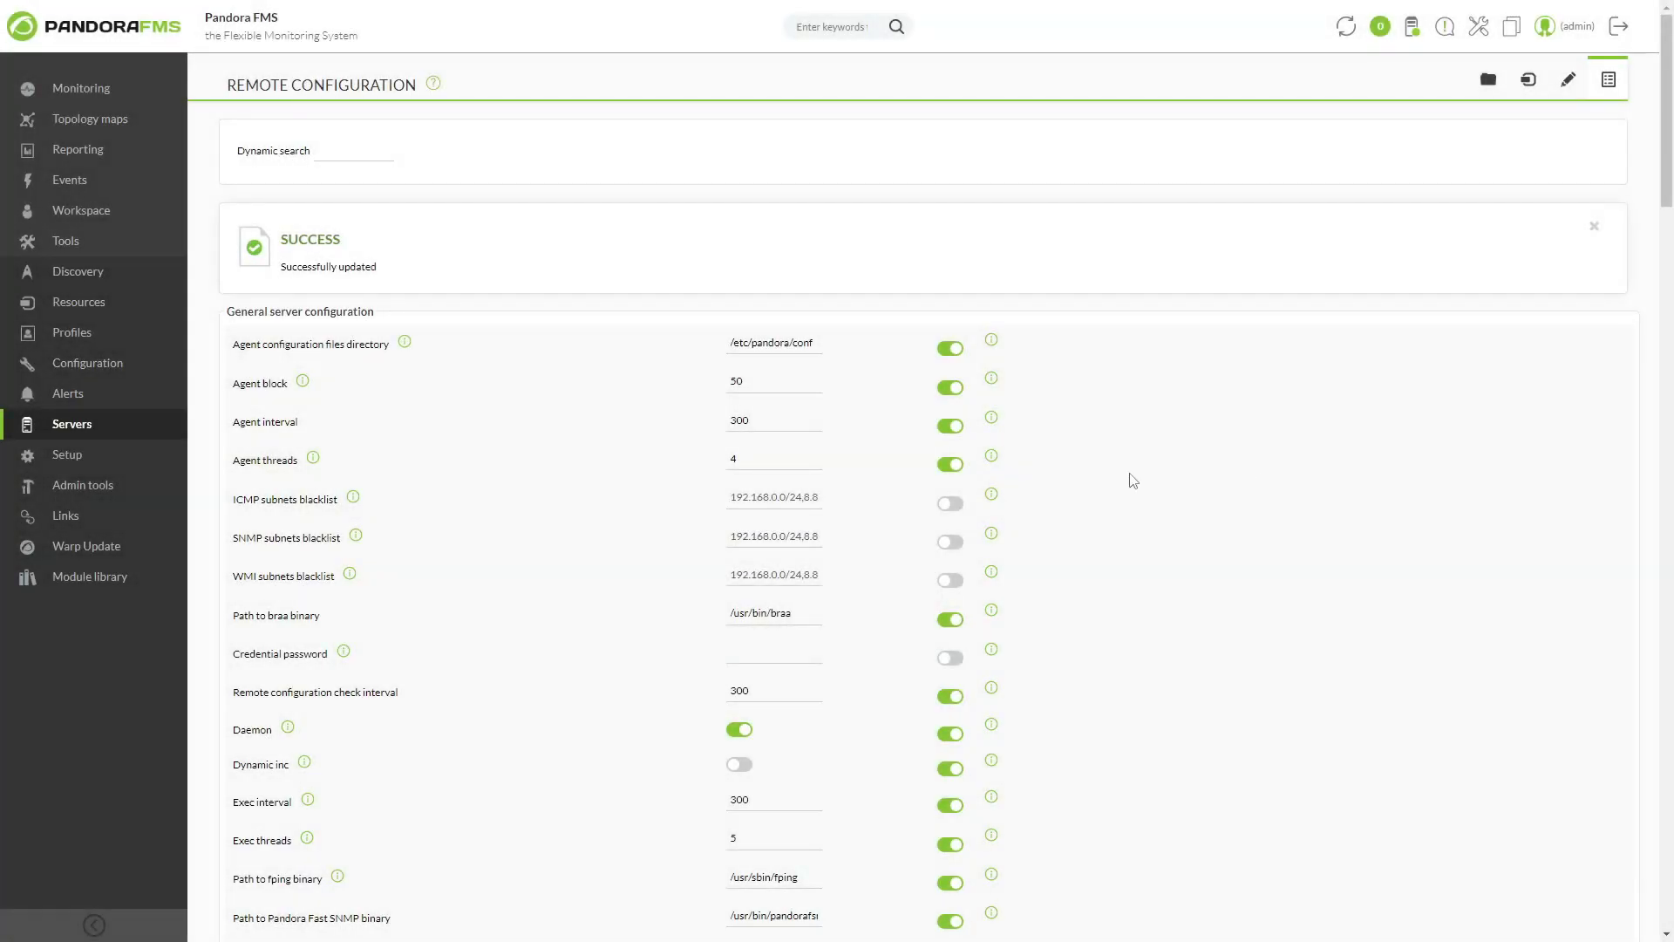
mouse_move(127, 306)
left_click(220, 183)
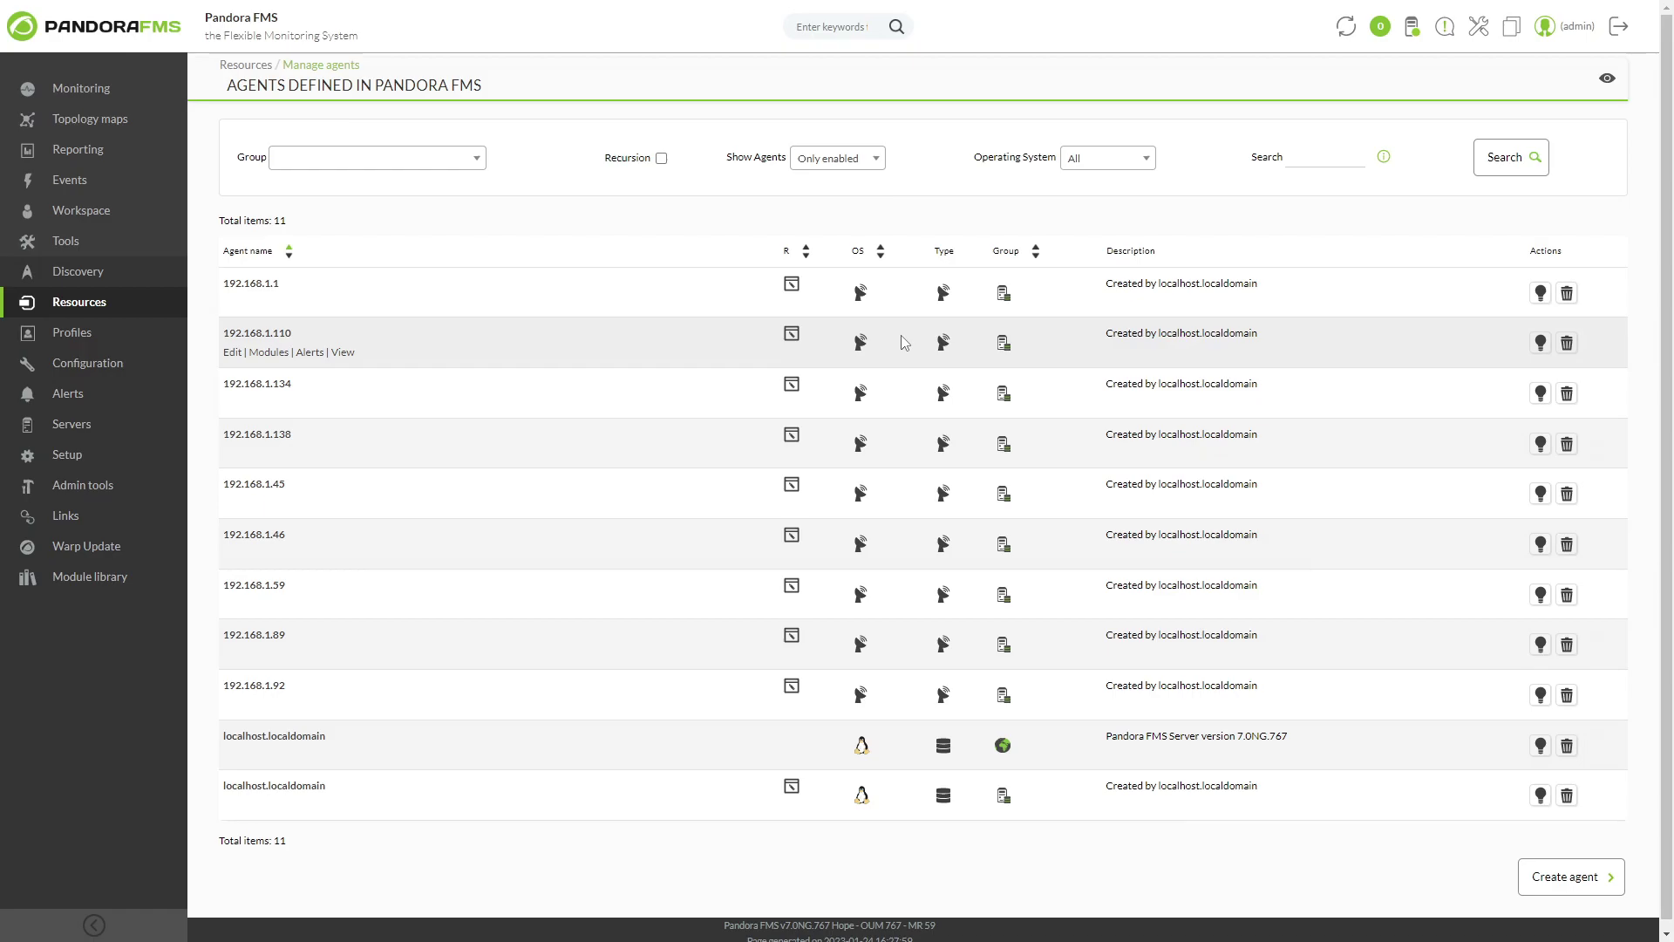
Step: Open the satellite server's agent list from server management and add a host with address 192.168.1.50 and agent name agentesatelite
mouse_move(170, 425)
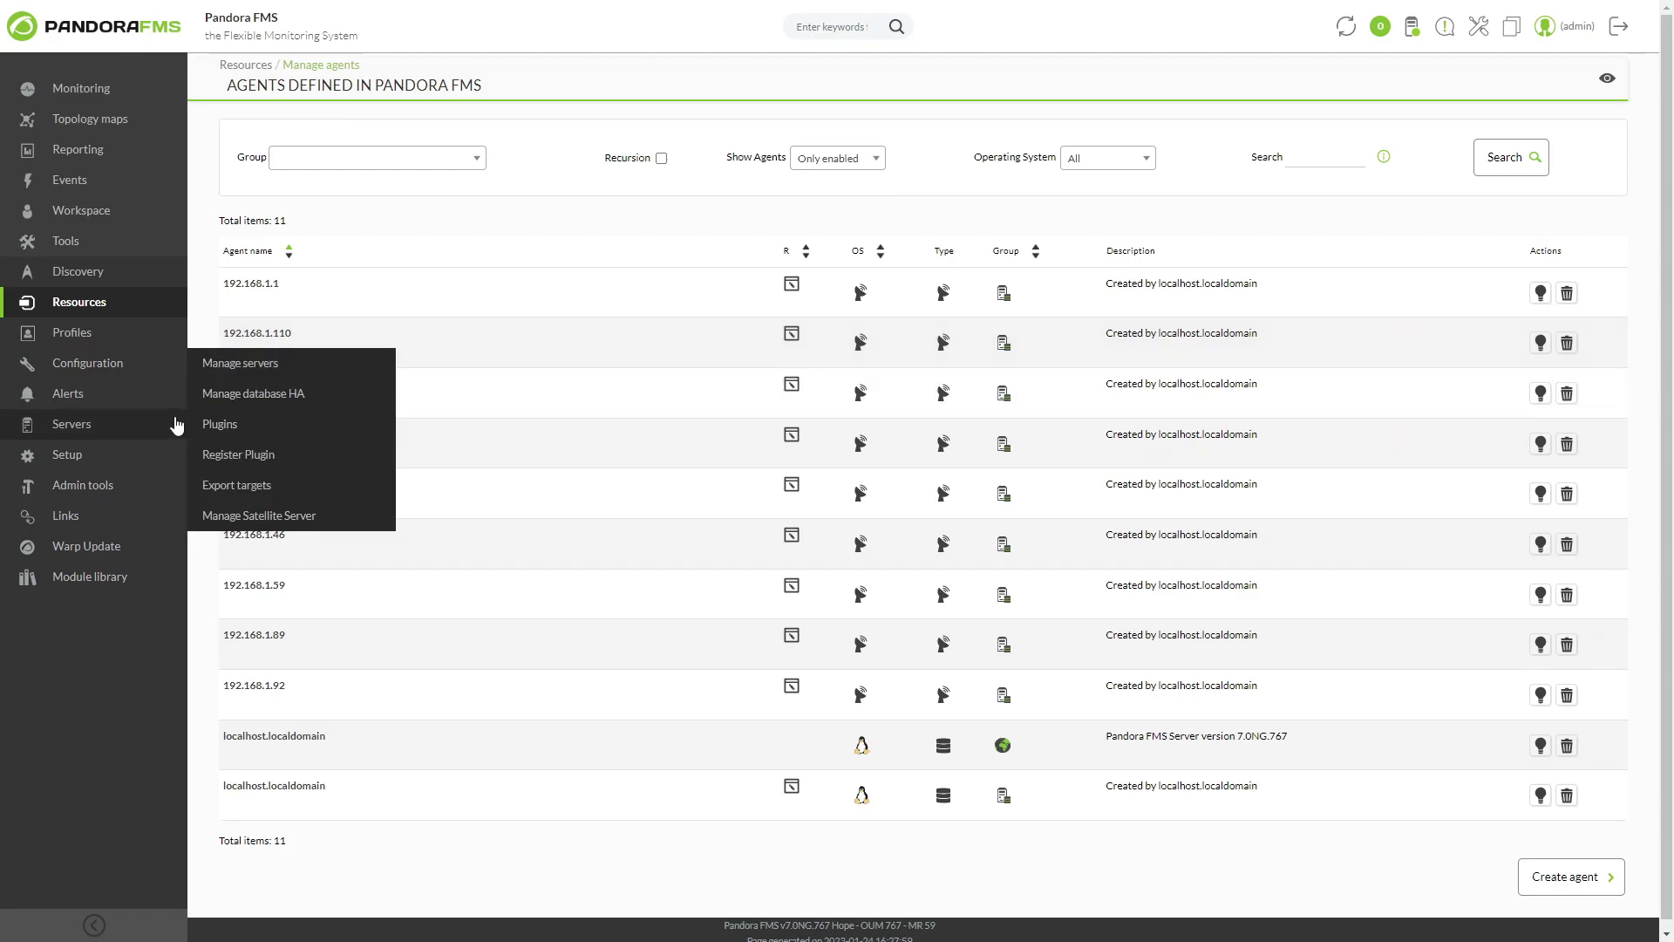
left_click(307, 366)
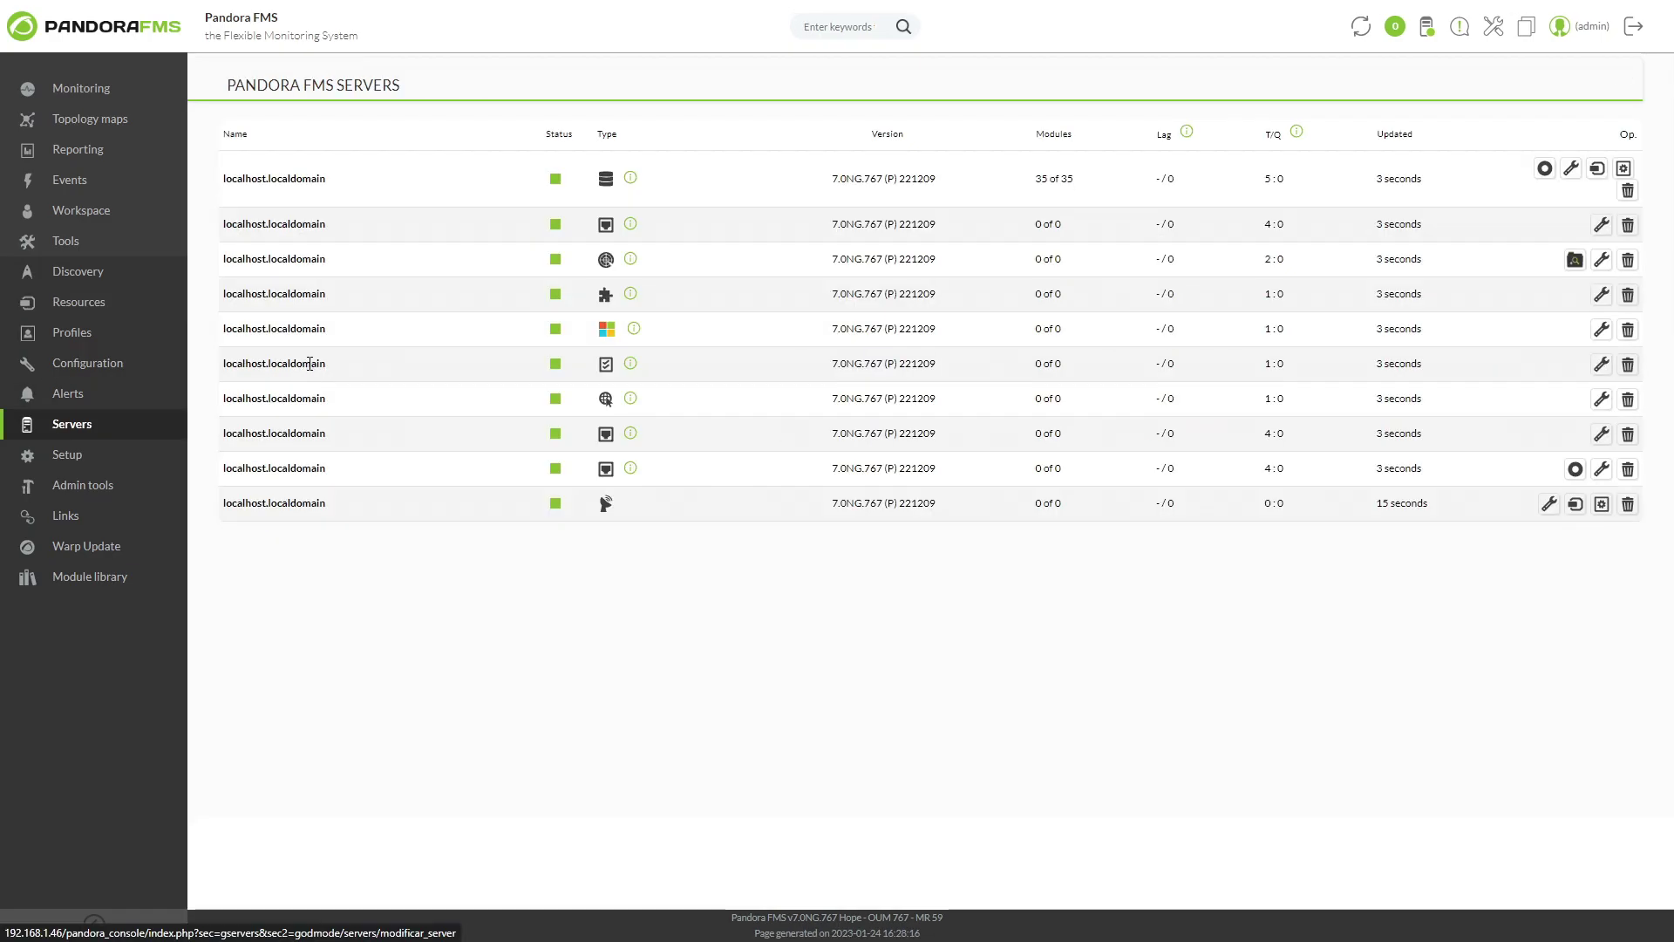
left_click(1577, 506)
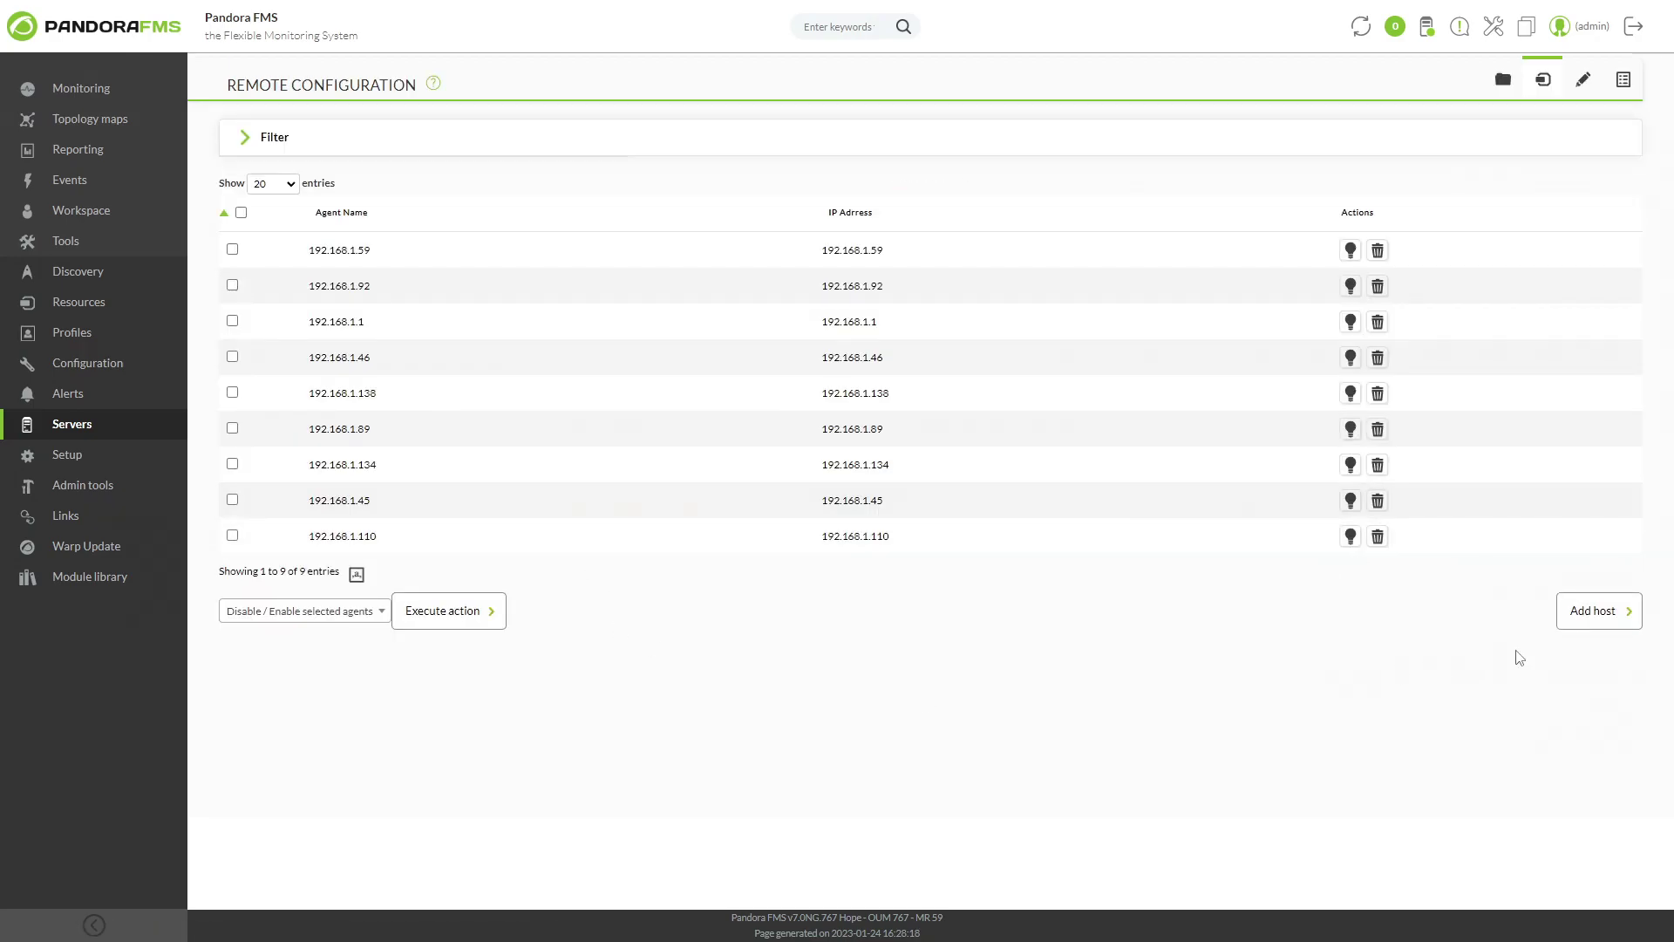
left_click(1614, 632)
left_click(674, 122)
type("192.168.1.50")
key("Tab")
type("agentesatelite")
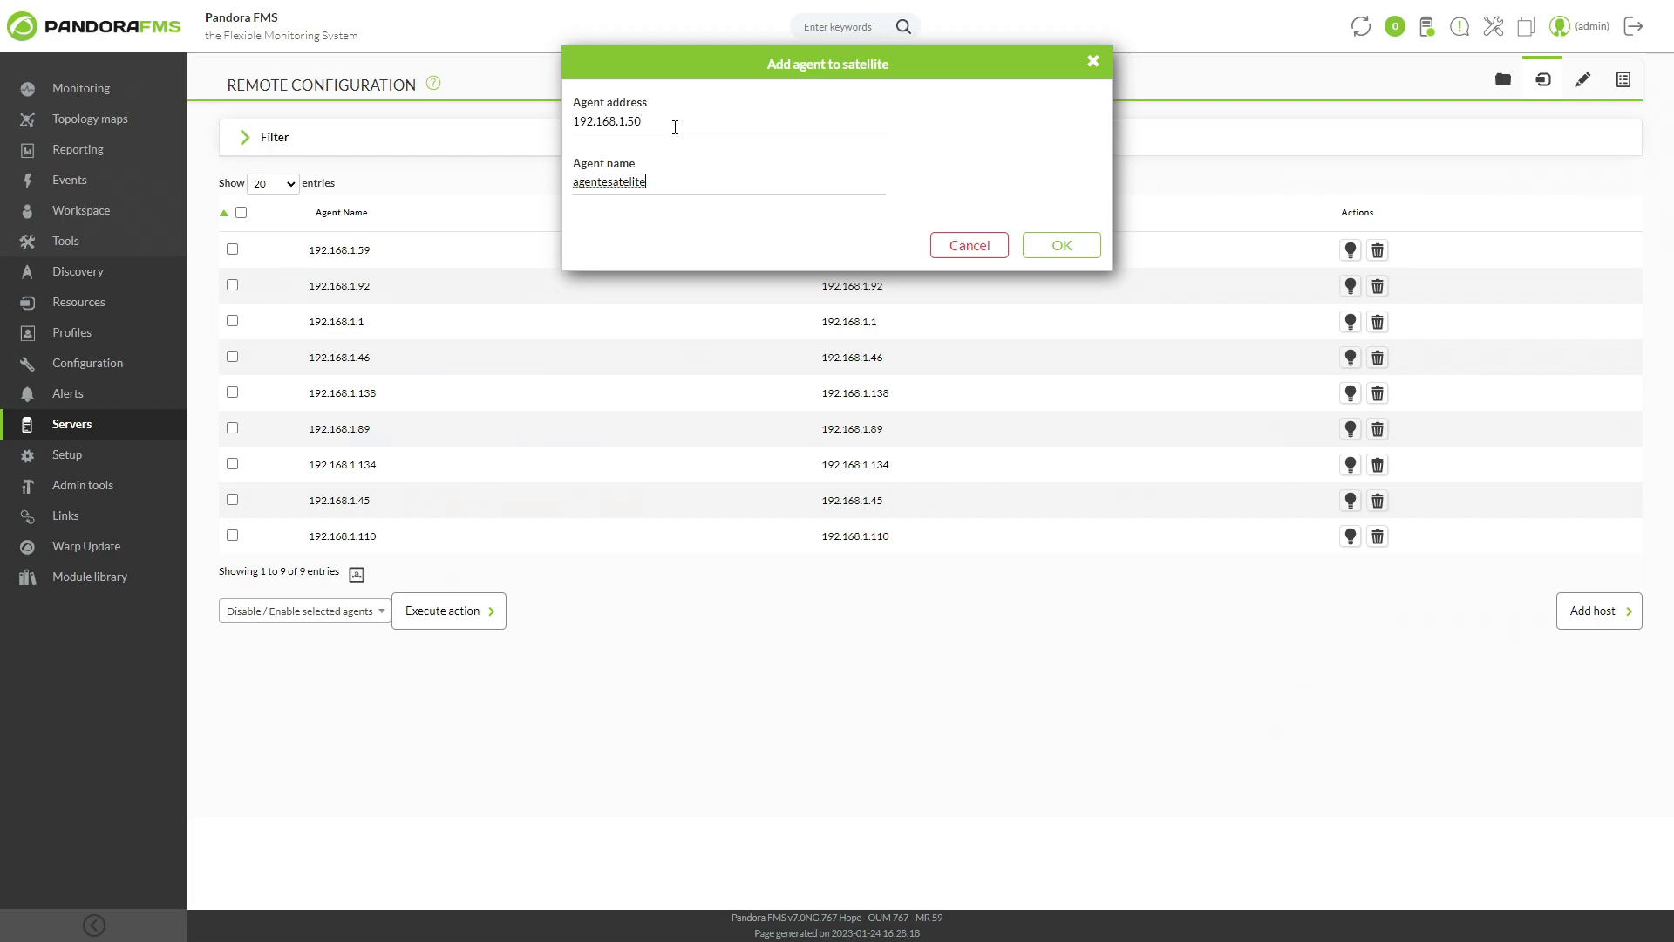
left_click(1062, 245)
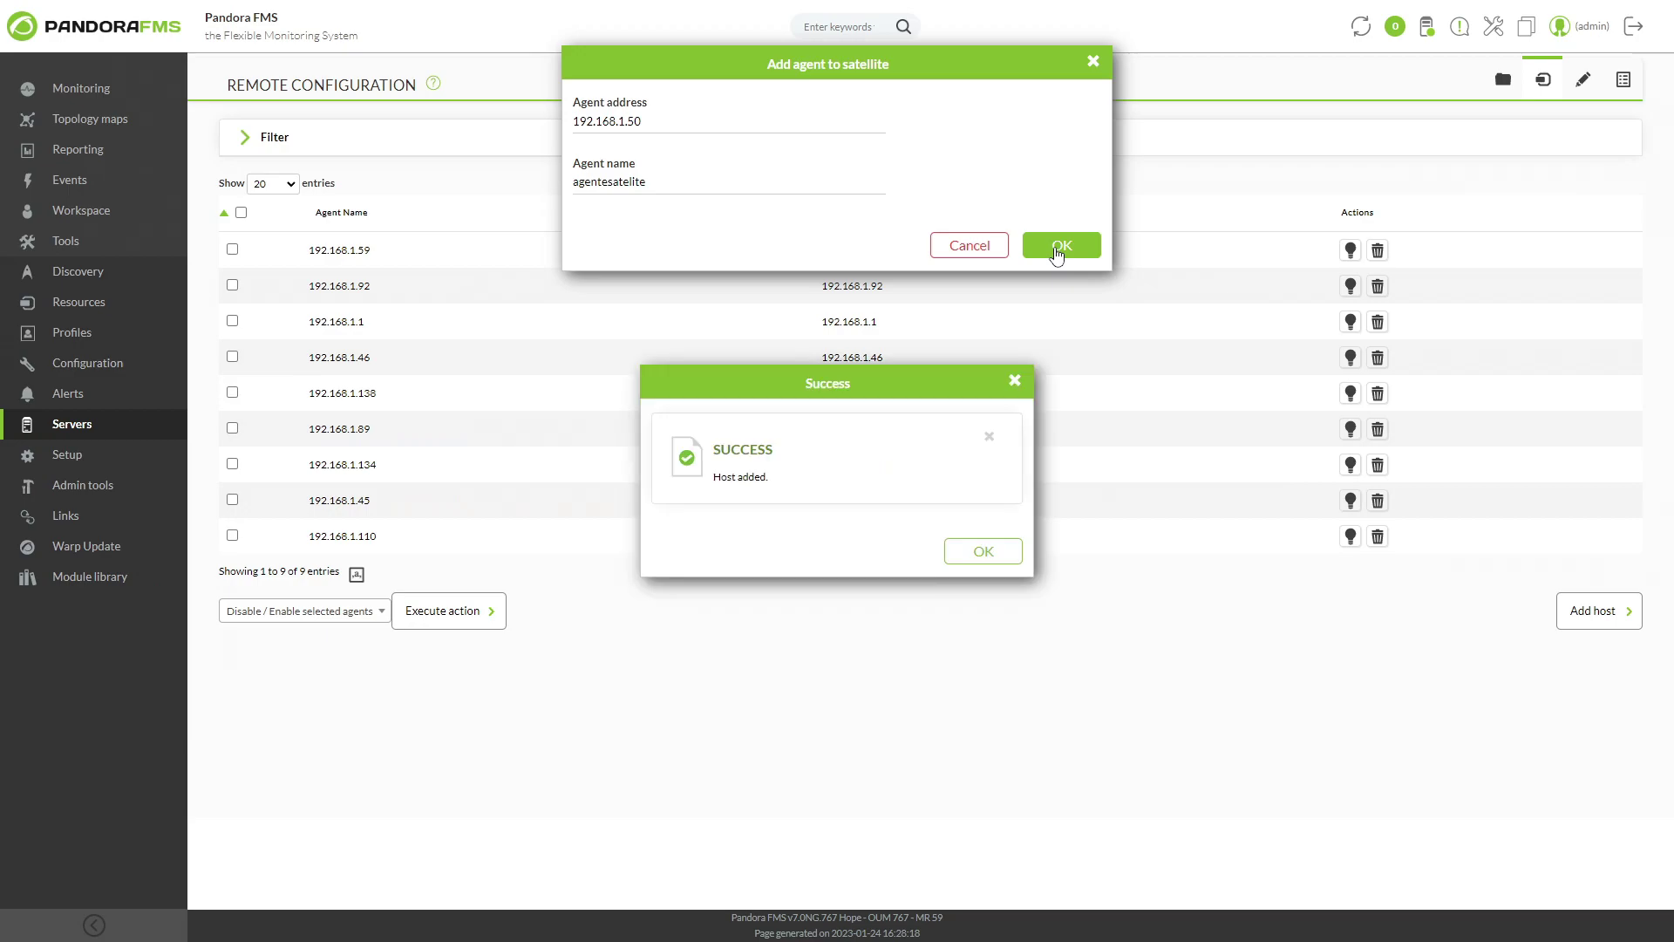
left_click(1003, 554)
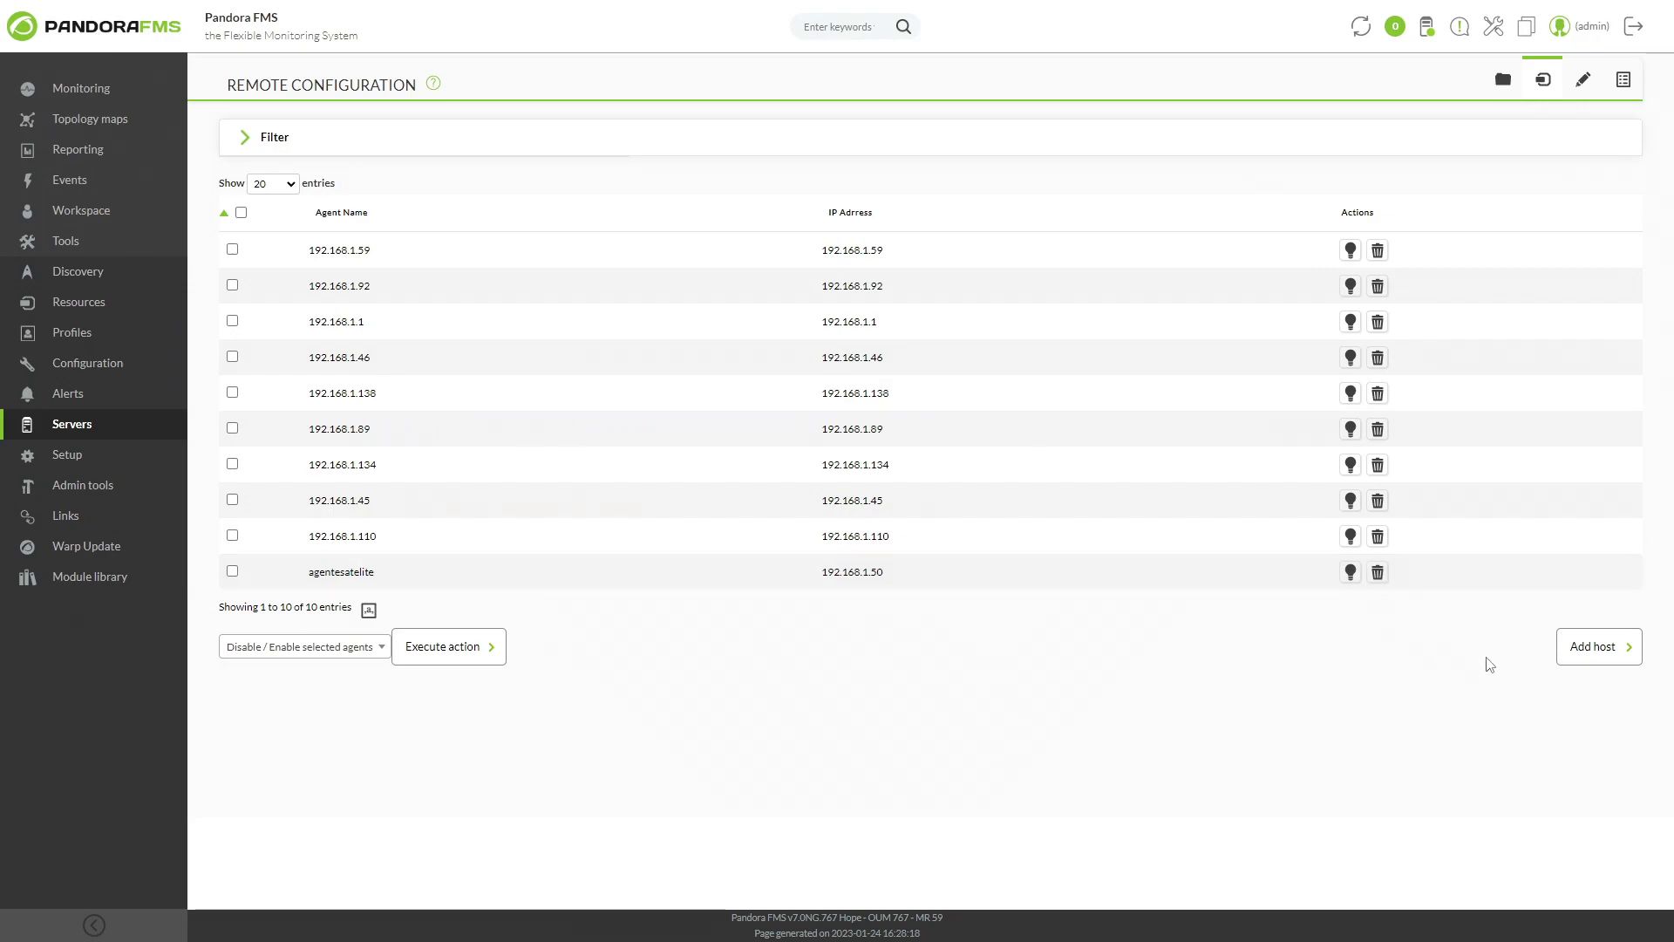
Step: Add the Apache Enterprise Plugin collection to the satellite server in its remote configuration
left_click(1502, 92)
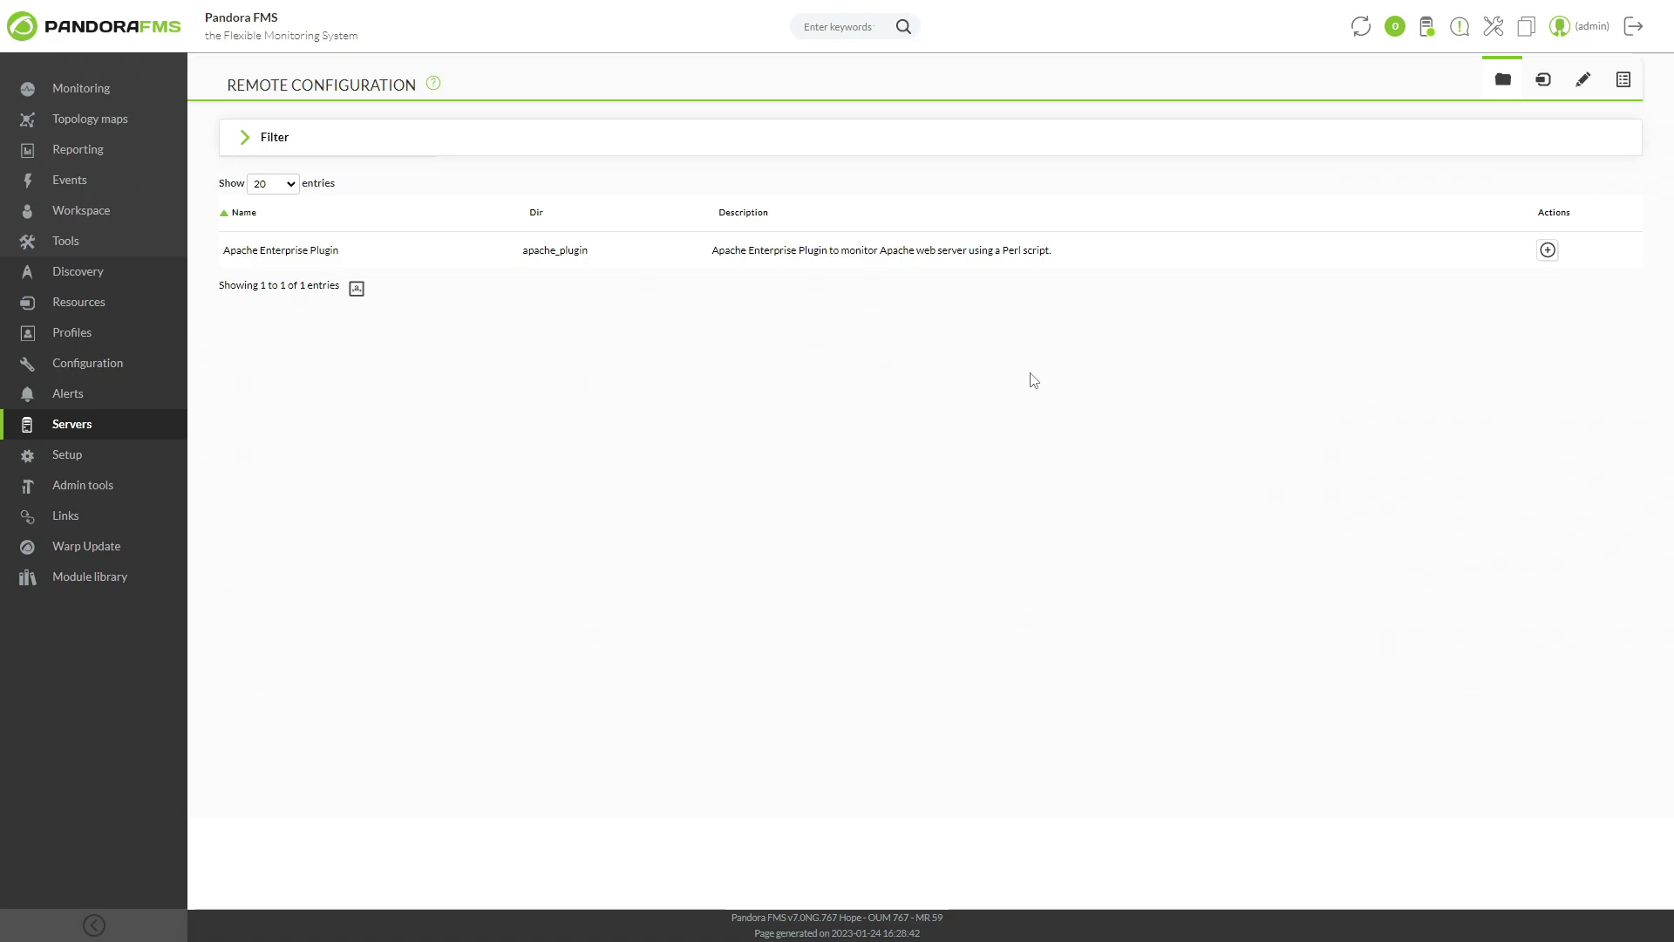
left_click(1548, 251)
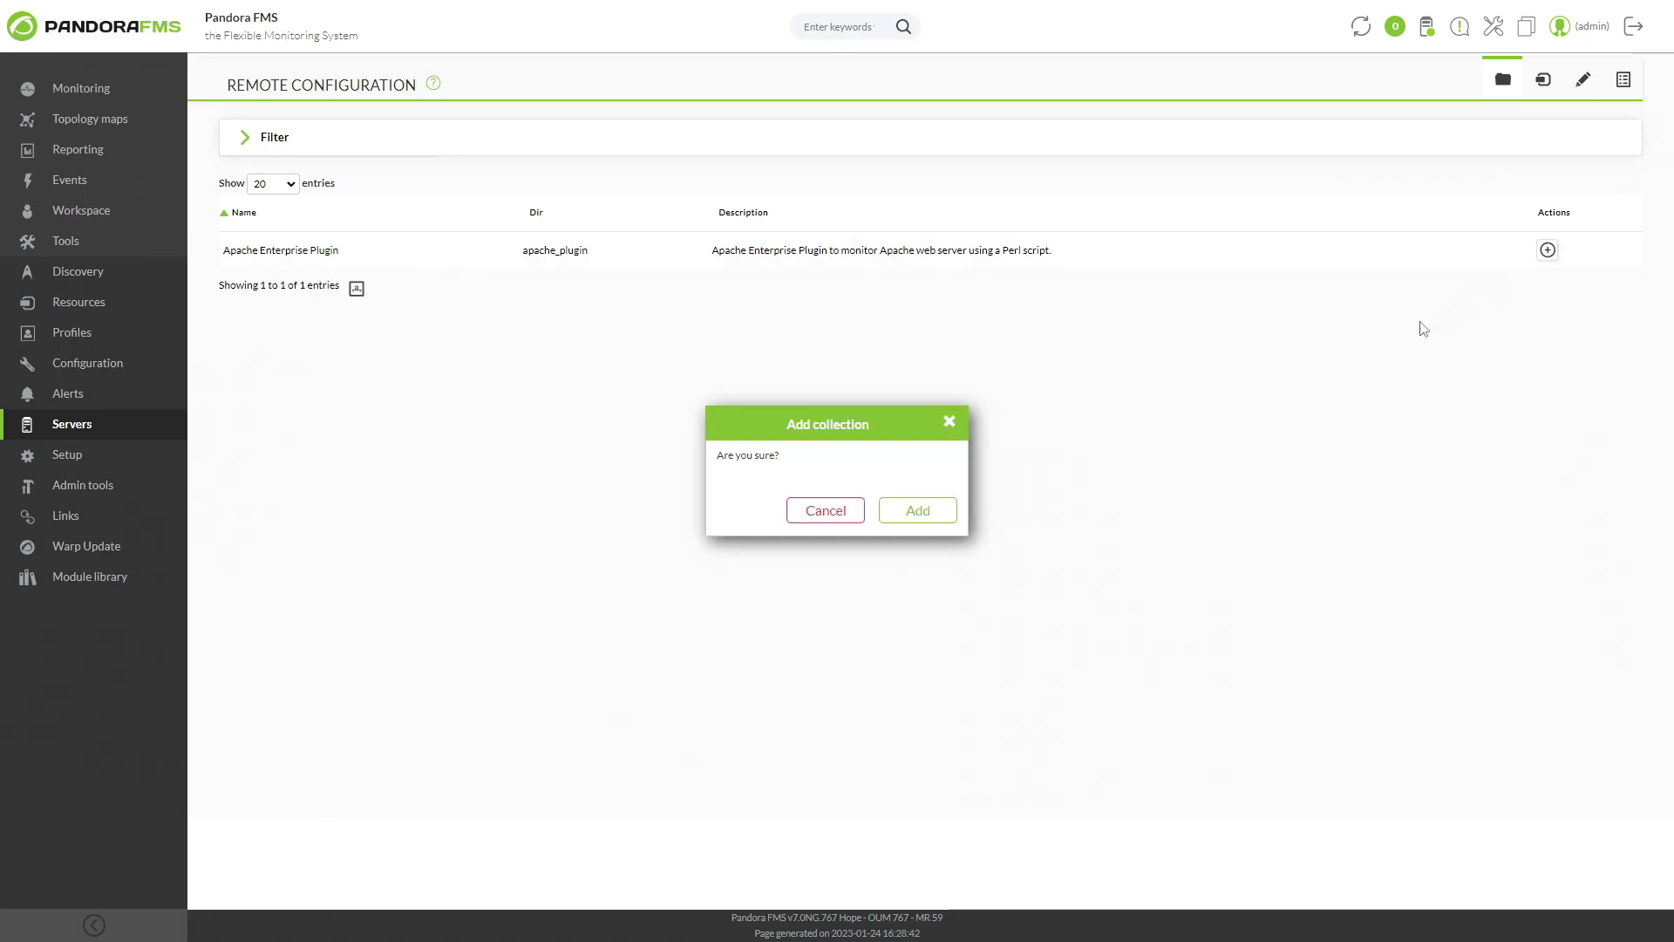
left_click(929, 508)
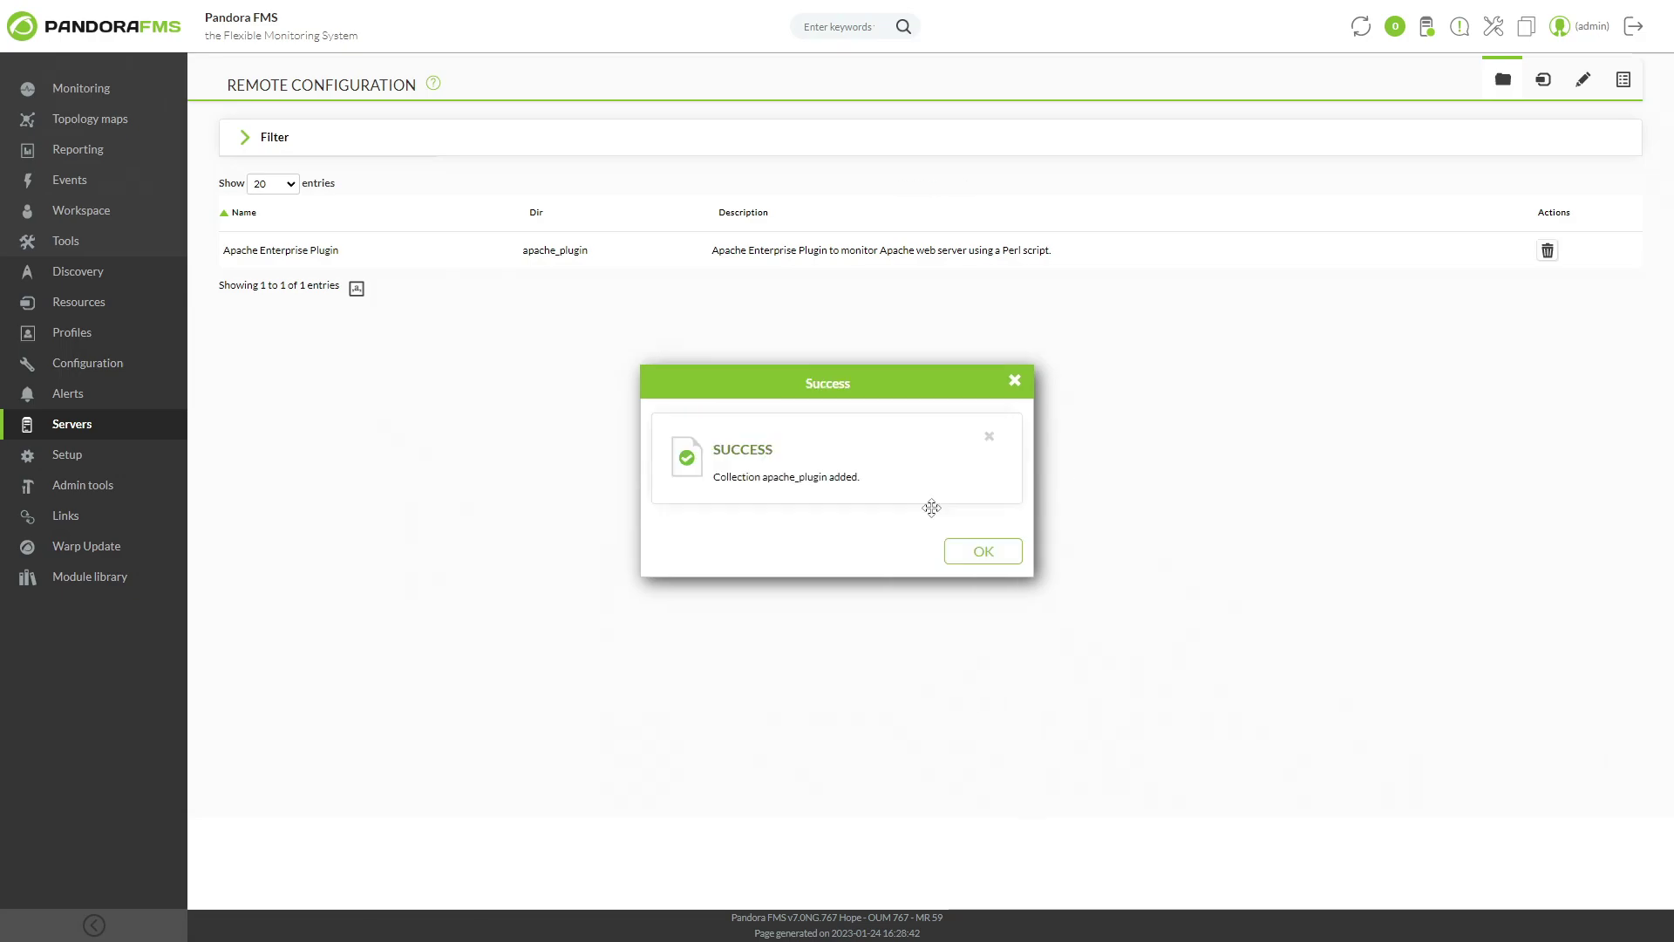
left_click(986, 552)
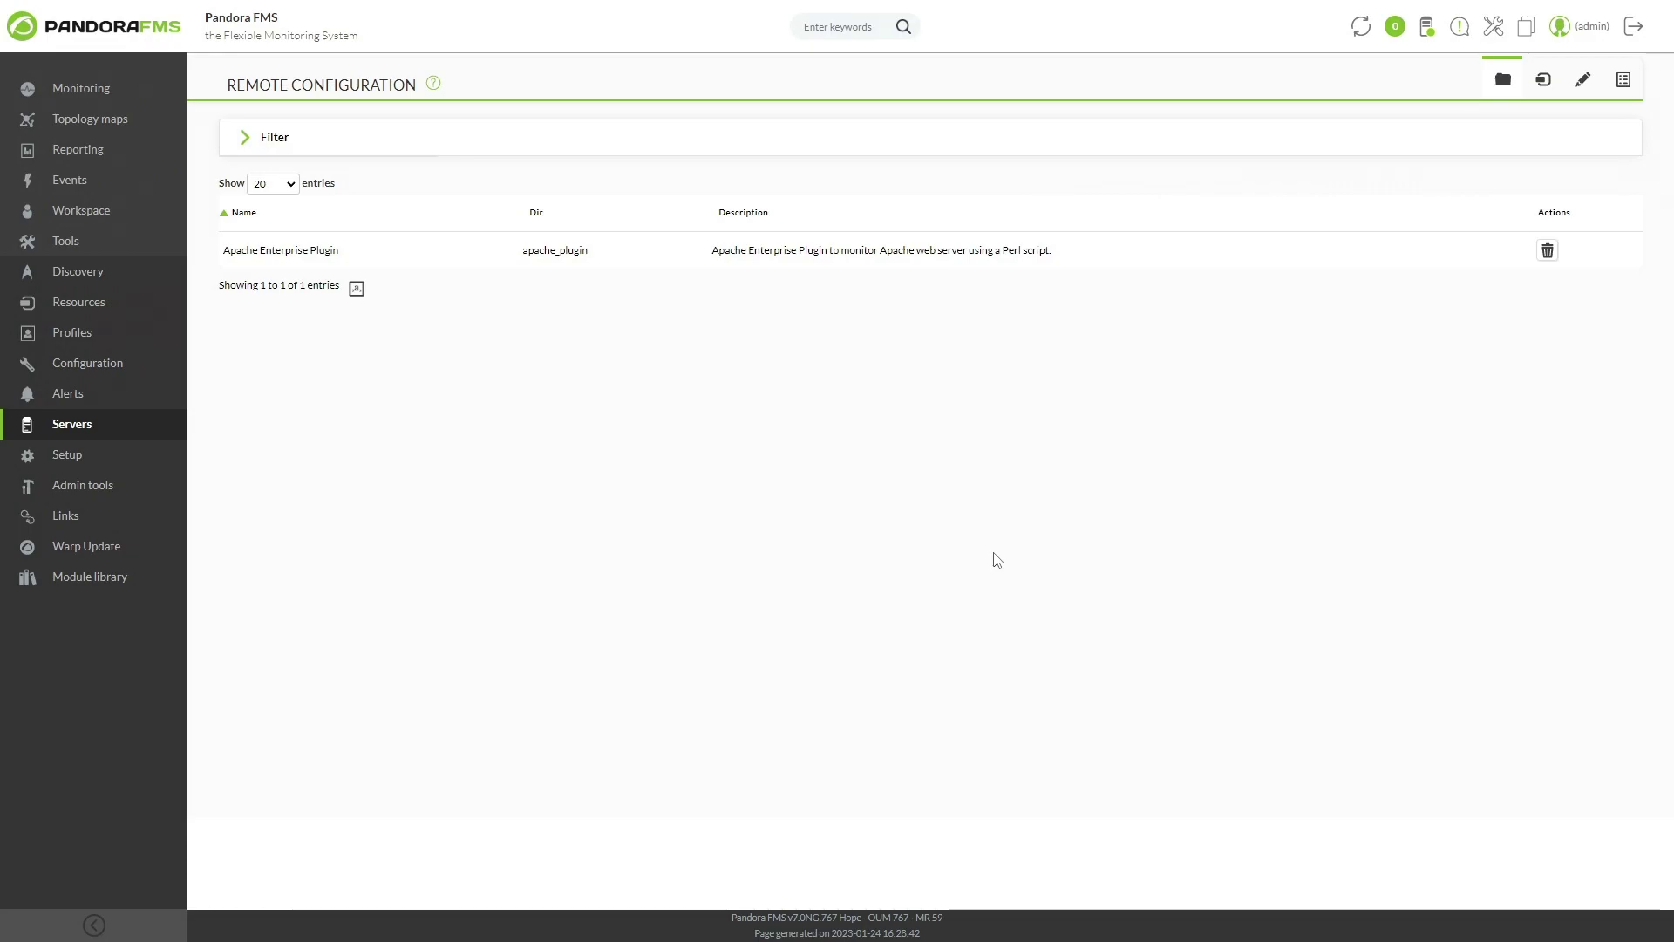
Step: Open the main view of agent 192.168.1.1 and check which satellite server it is assigned to
mouse_move(162, 316)
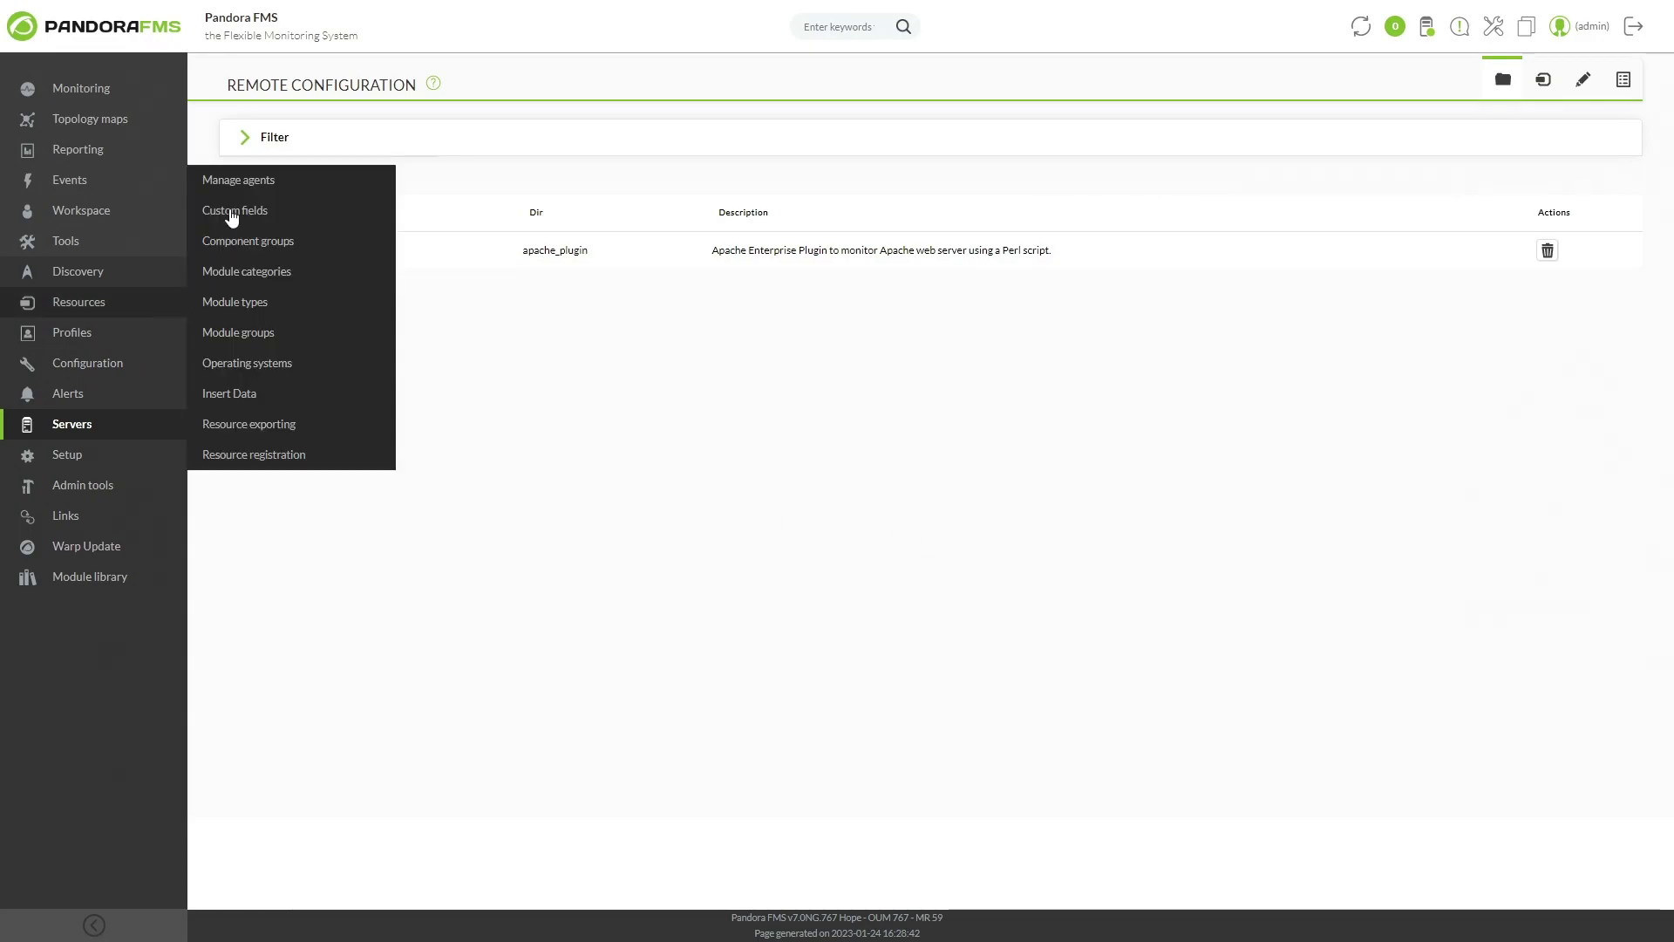
left_click(237, 181)
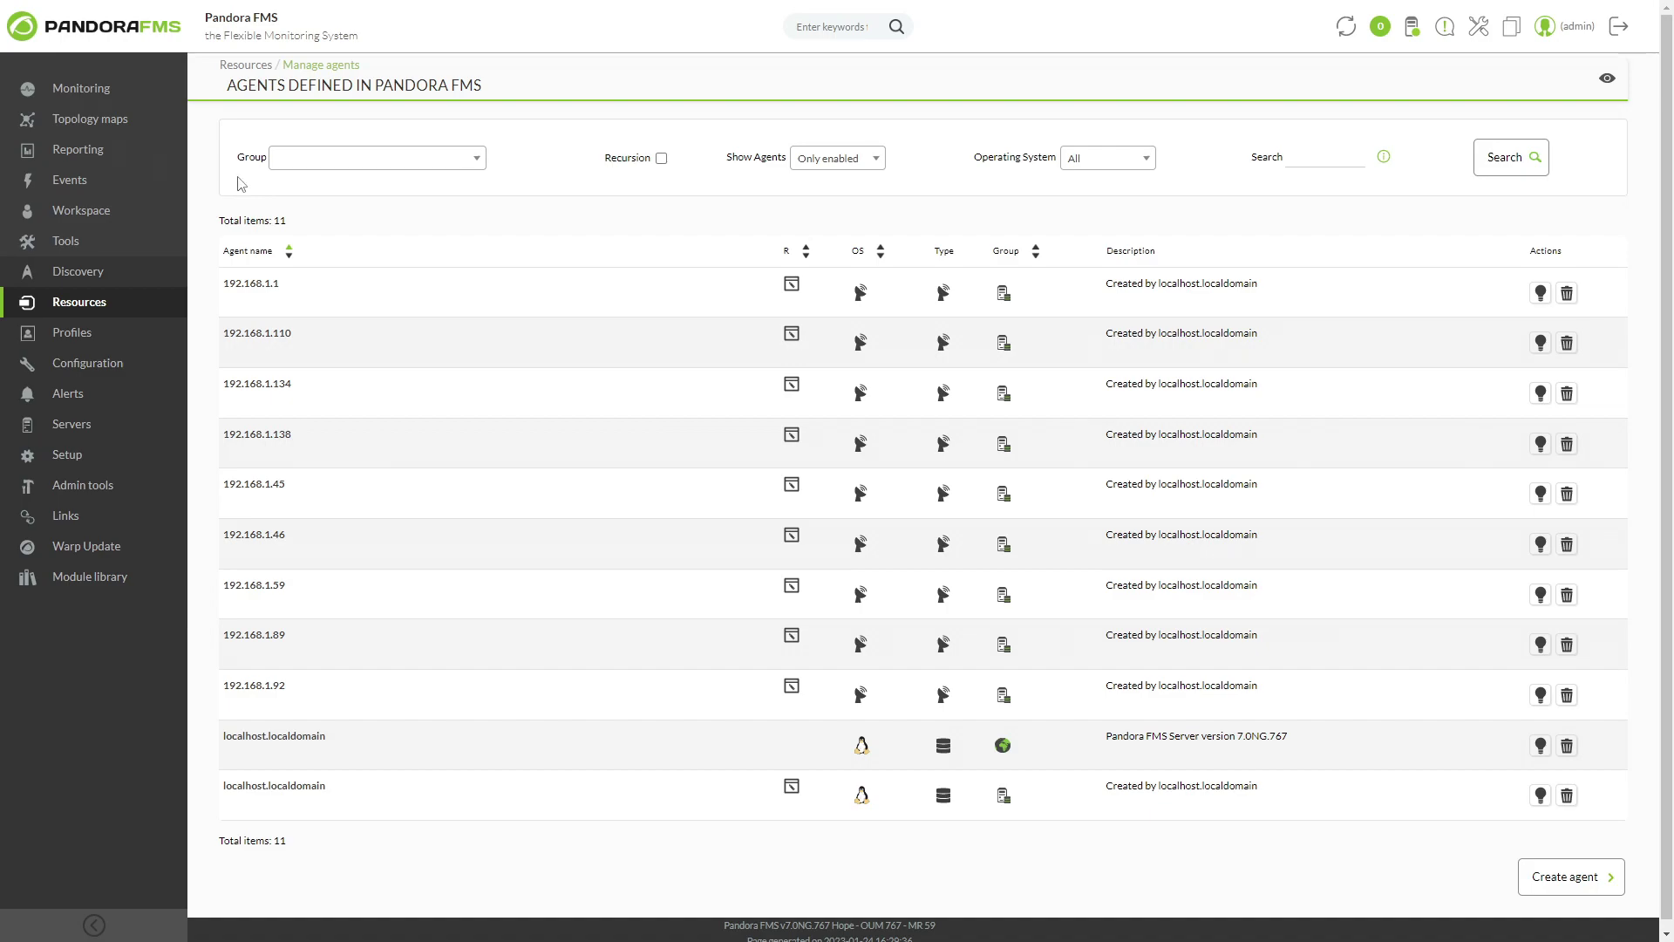
mouse_move(225, 305)
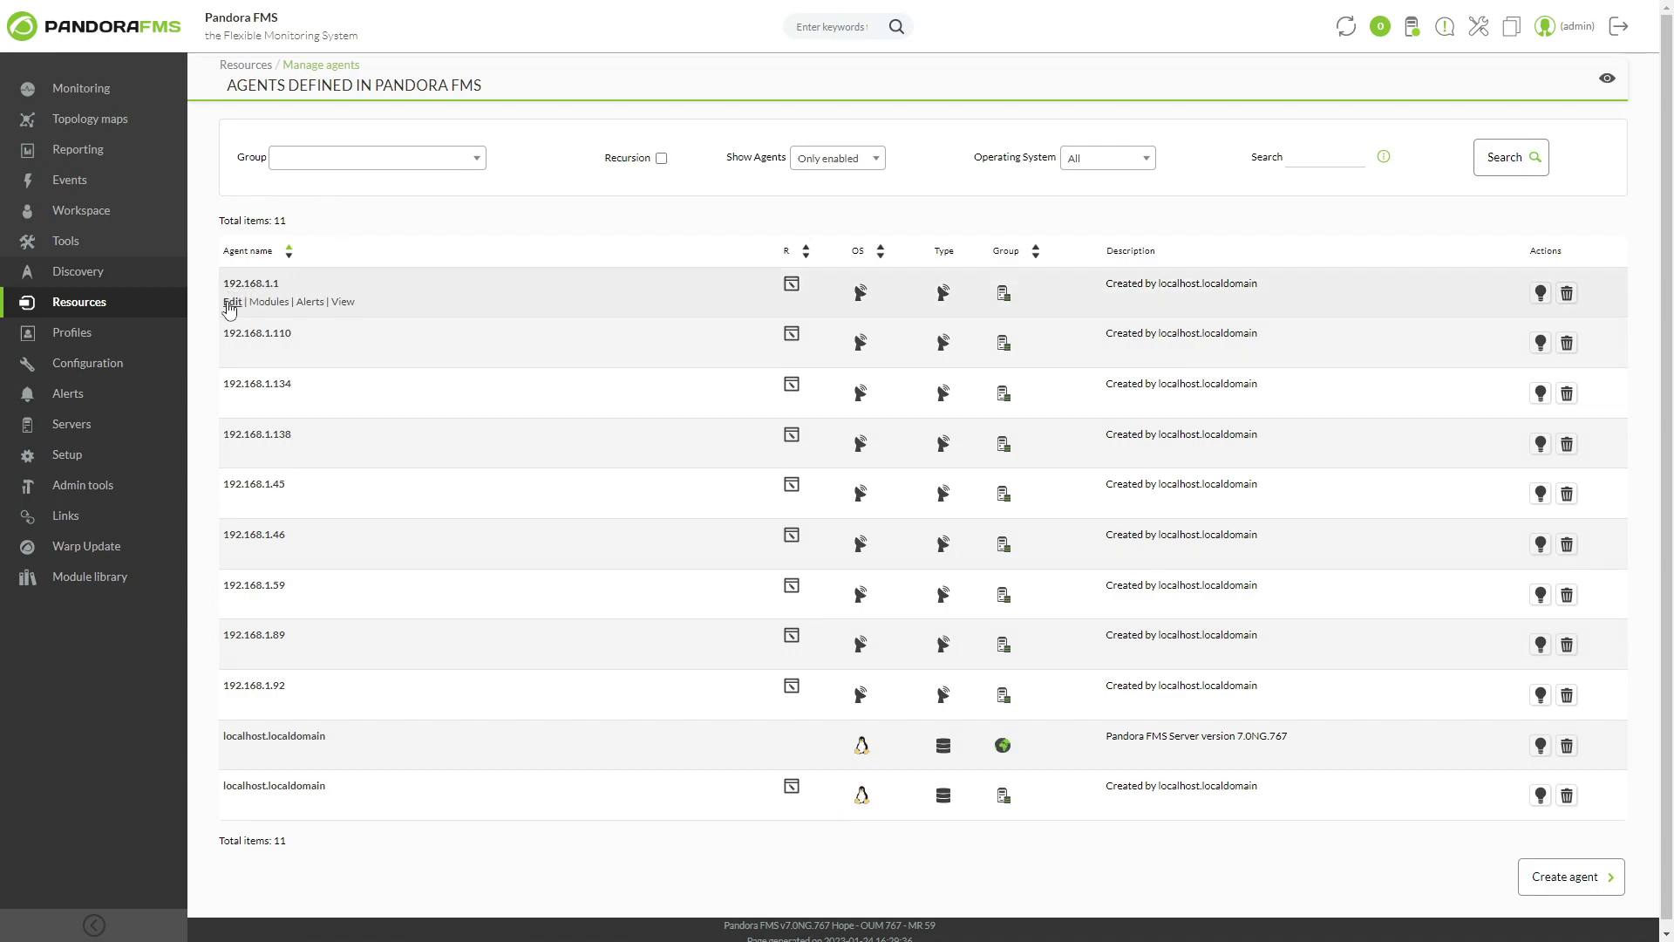
left_click(343, 301)
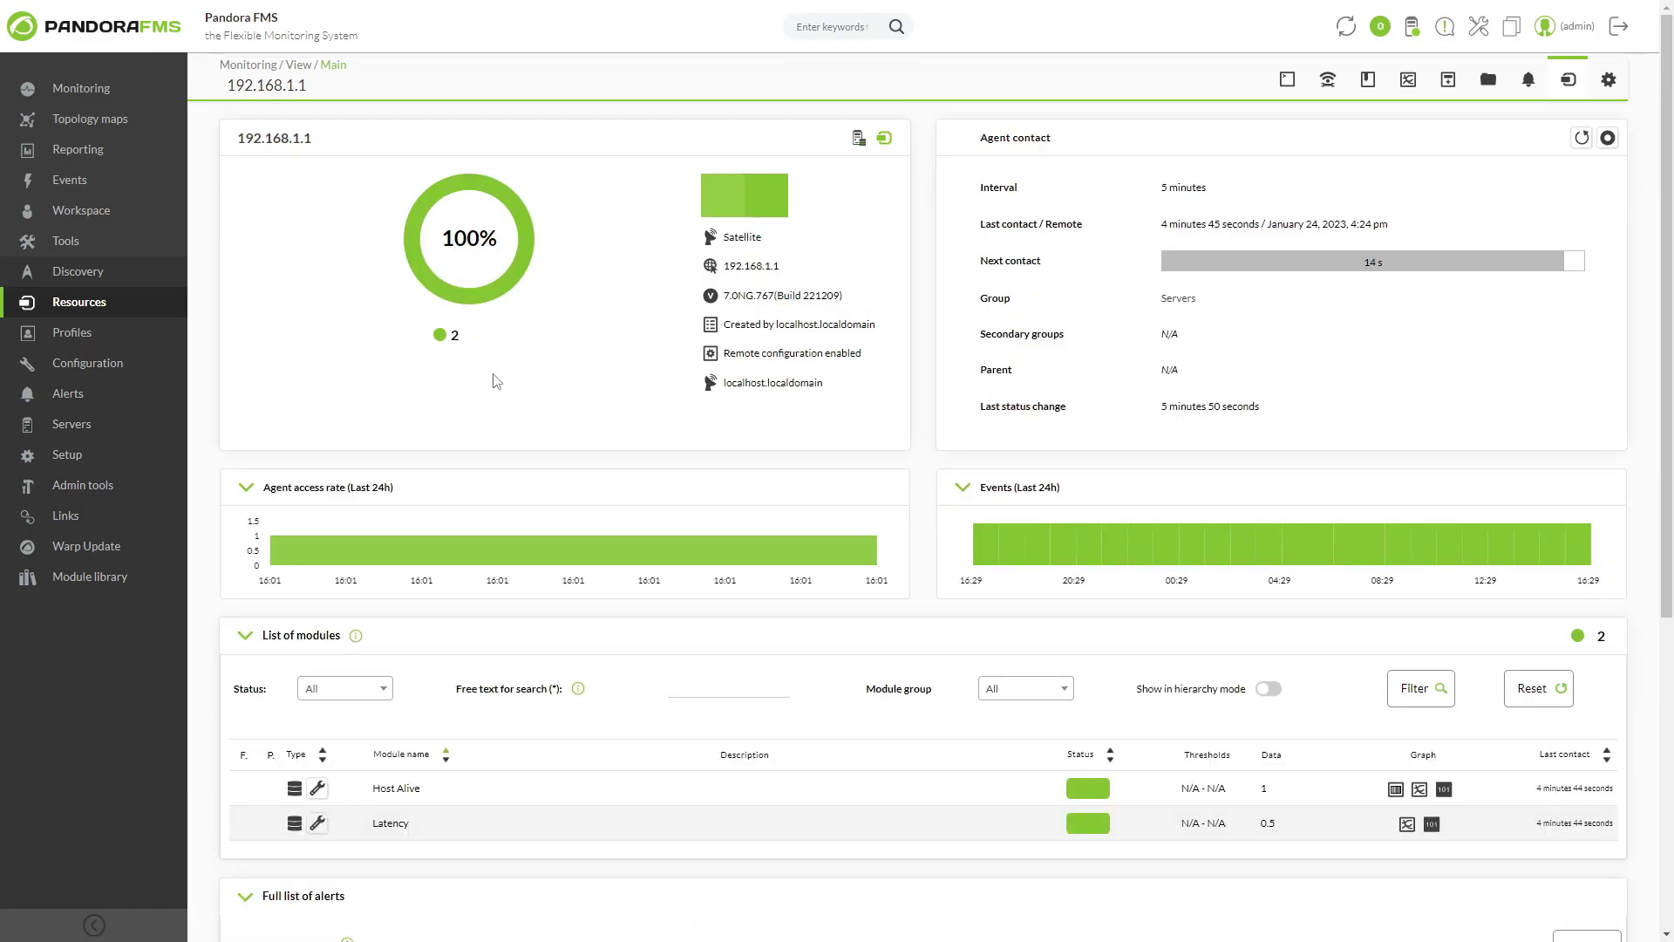
left_click_drag(823, 384, 722, 394)
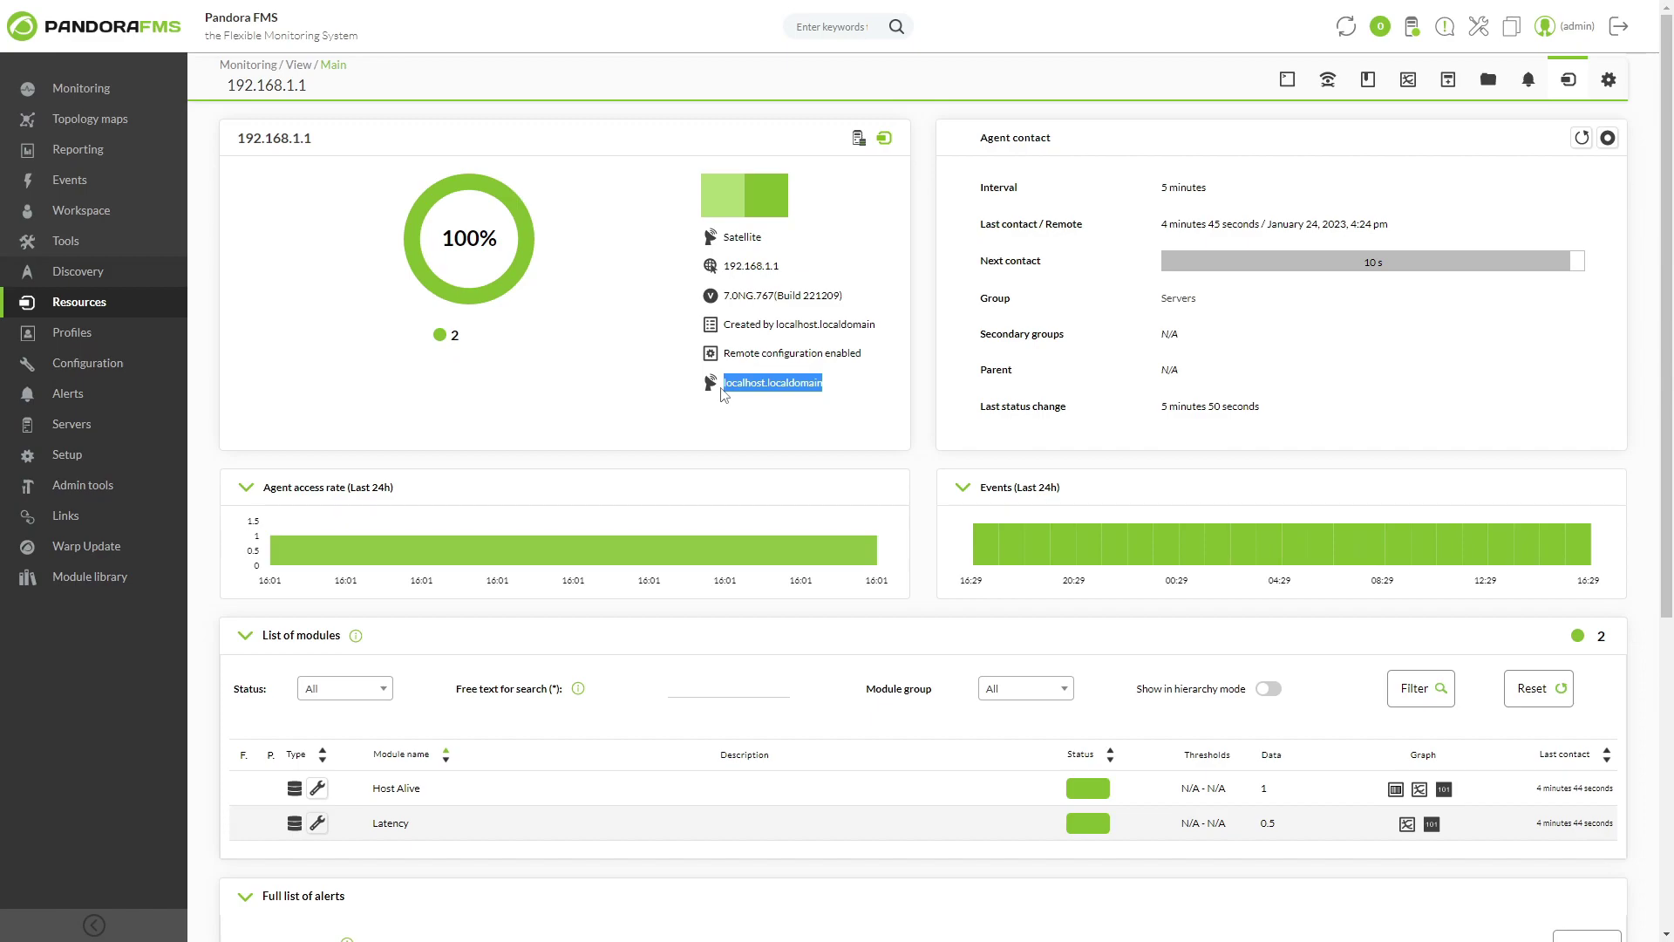
left_click(770, 406)
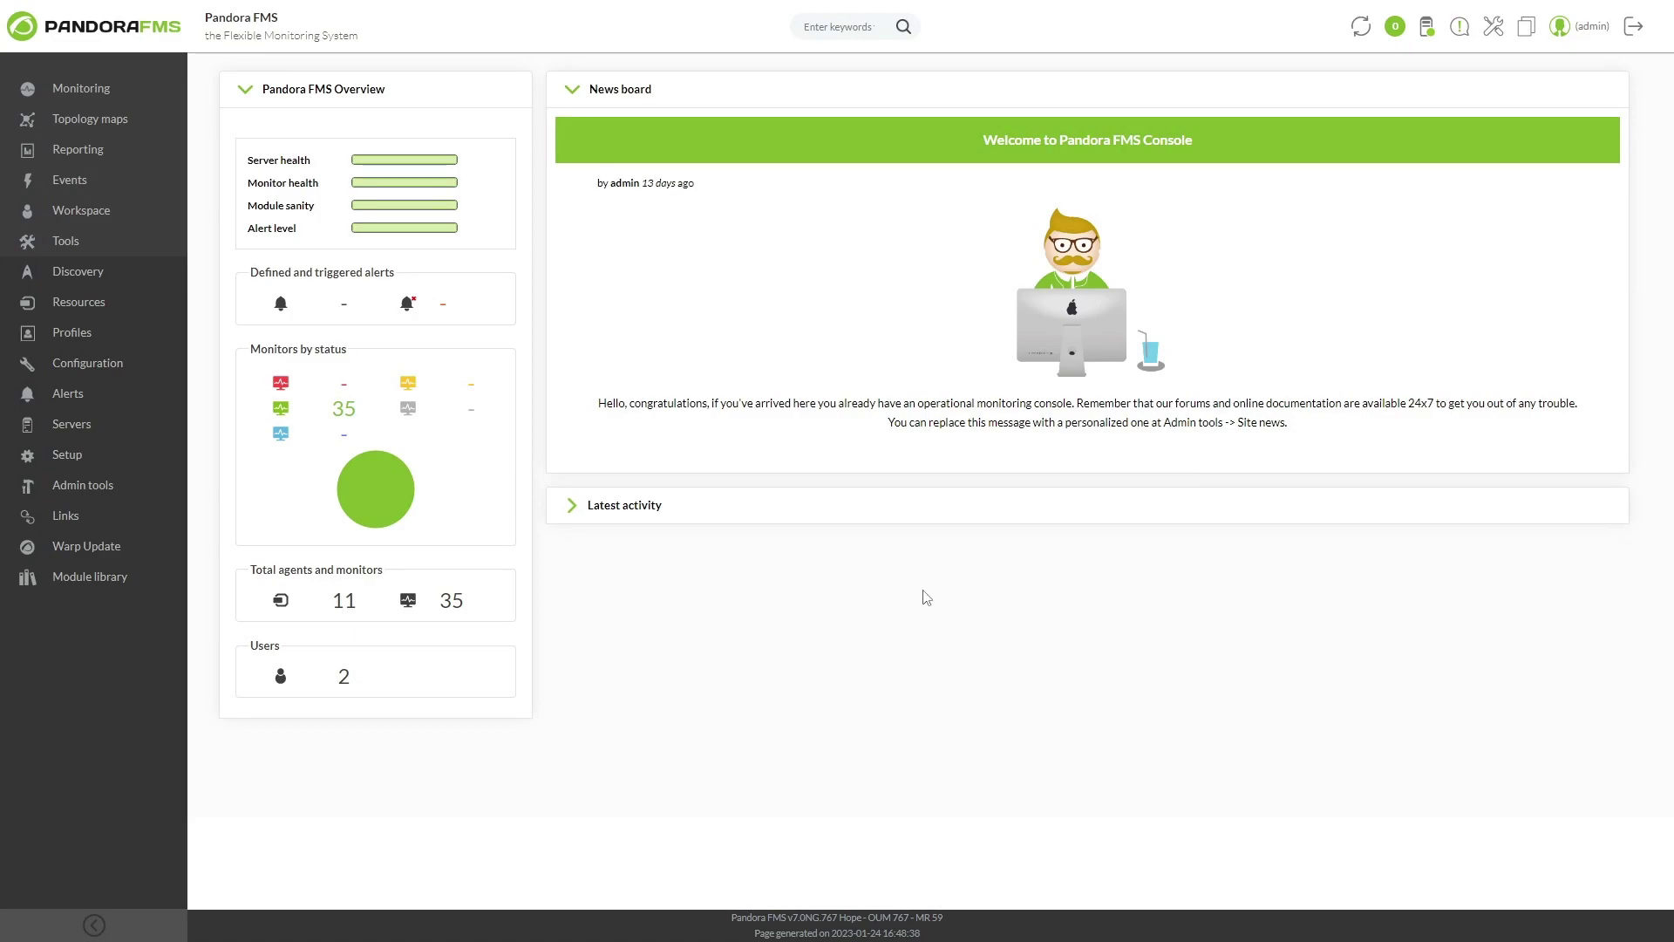
Step: On agent 192.168.1.1, create a Generic boolean data server module named Puerto 80, with module_type generic_proc, module_tcp and module_port 80 in its data configuration
mouse_move(159, 302)
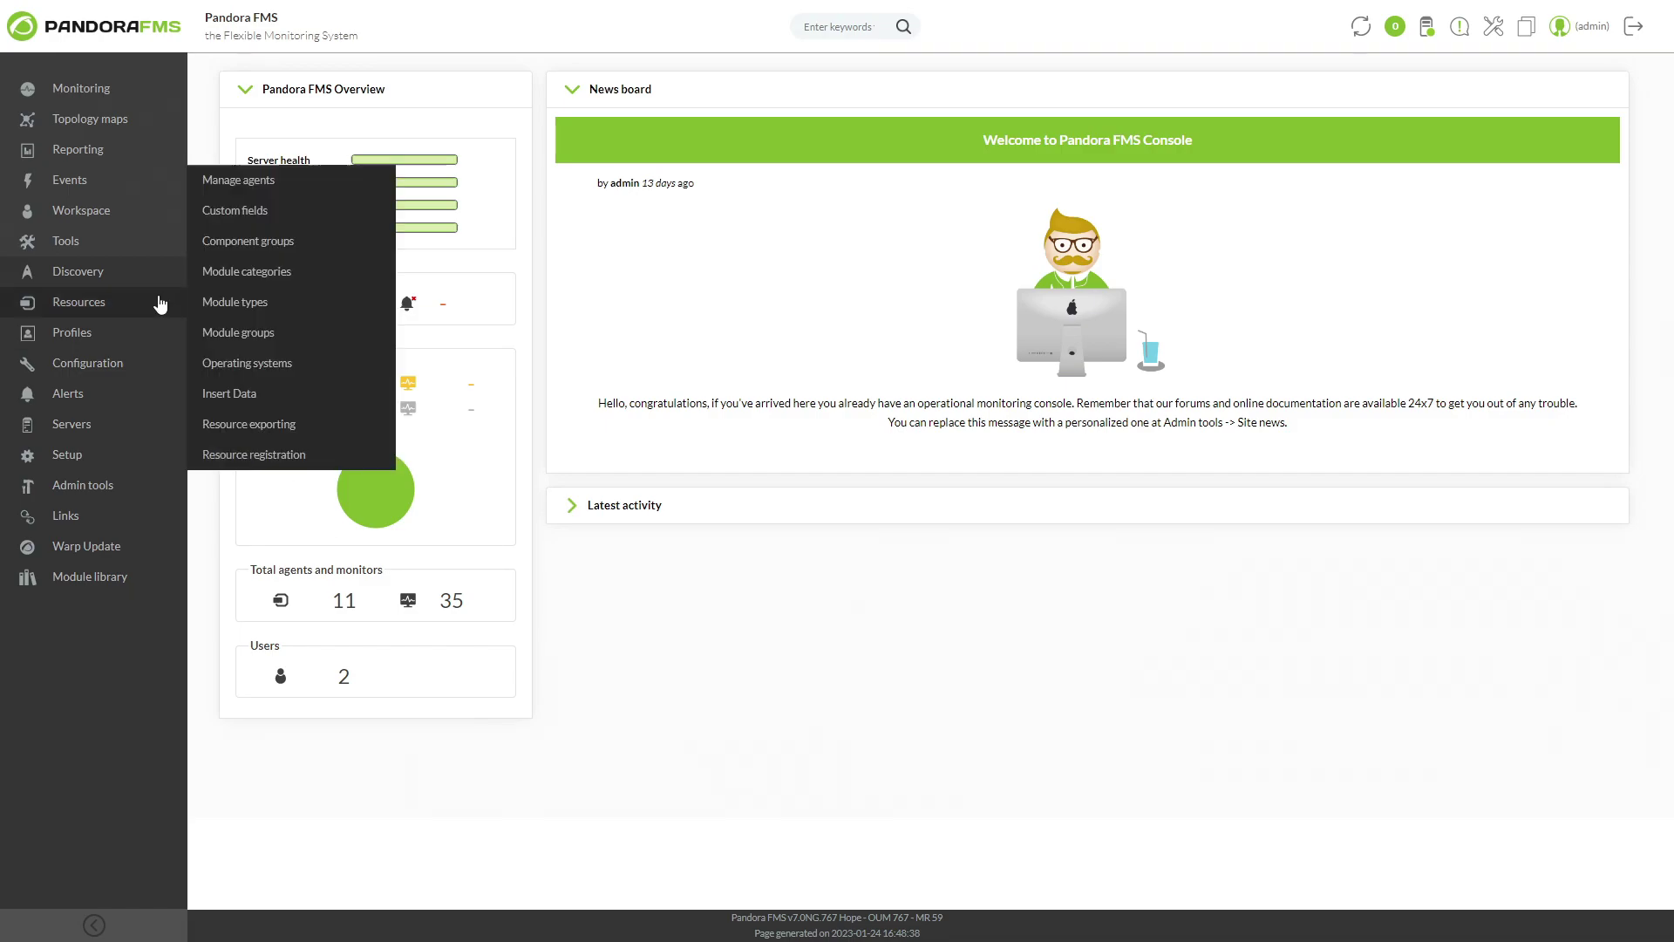
left_click(228, 181)
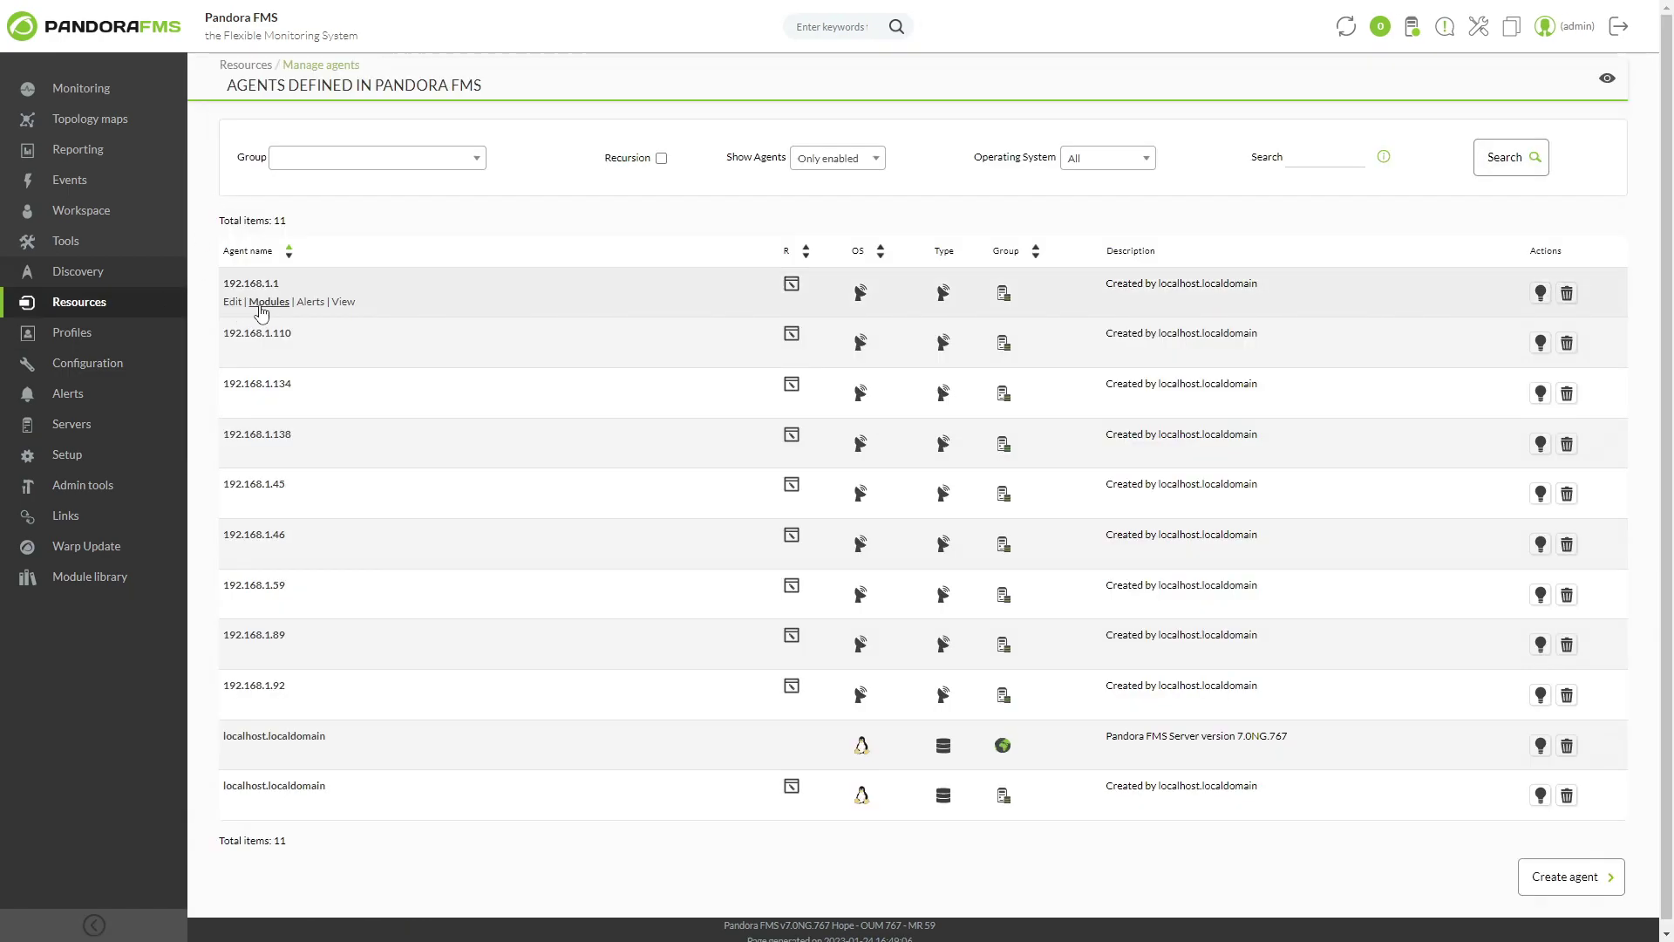
left_click(253, 301)
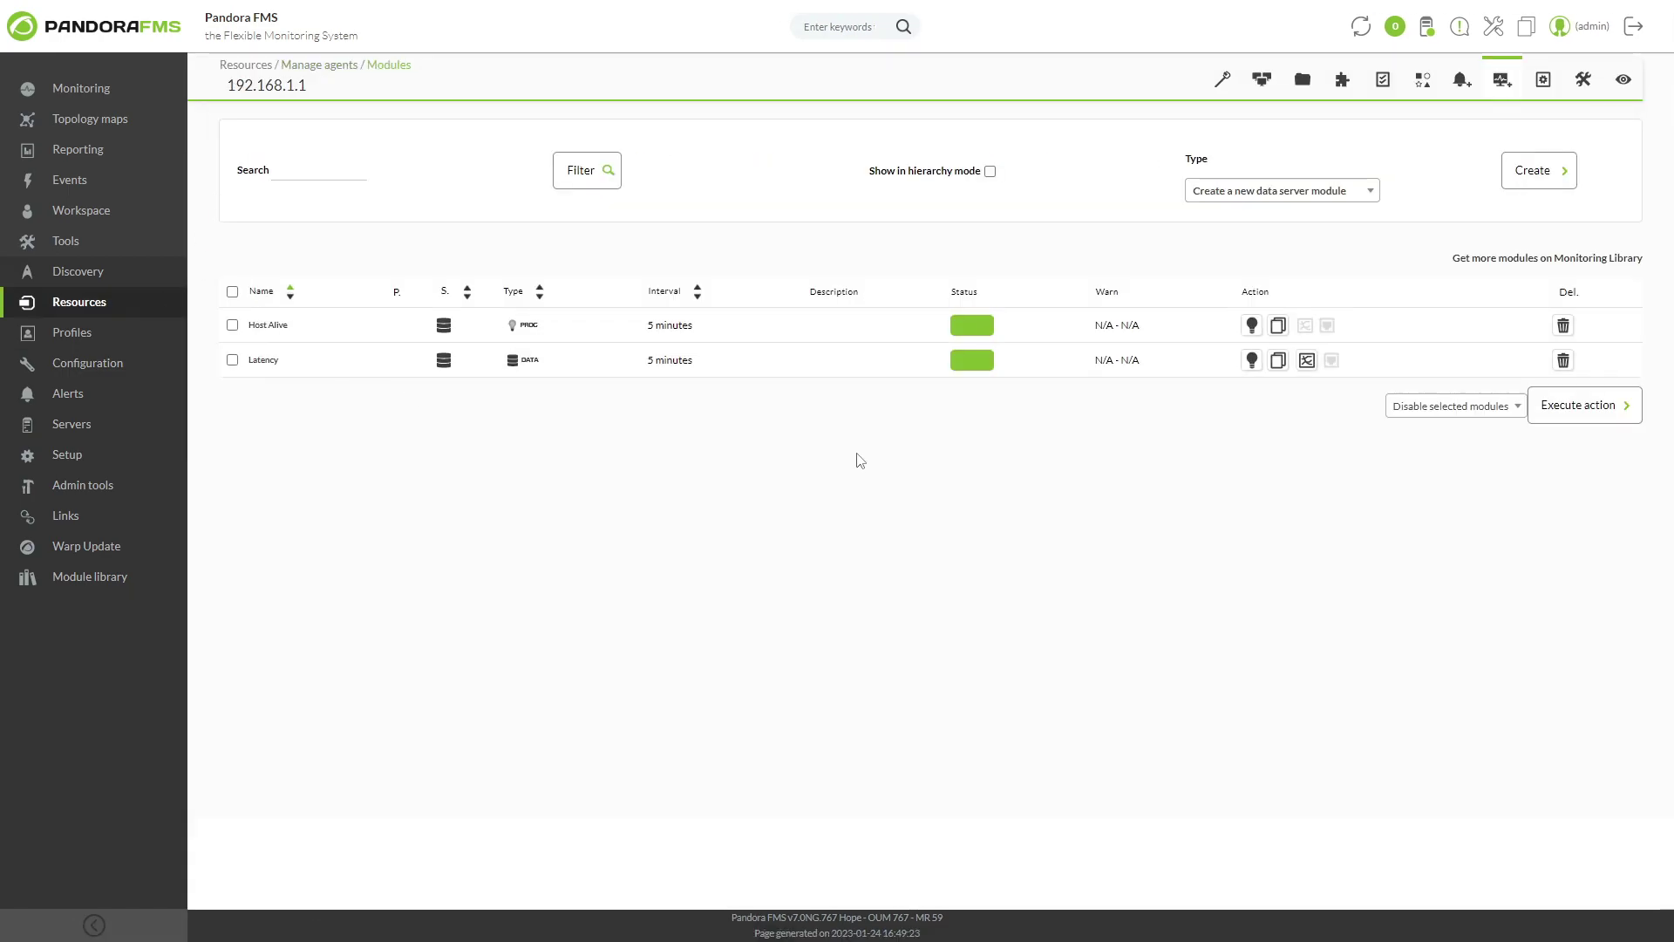
left_click(1544, 191)
left_click(833, 652)
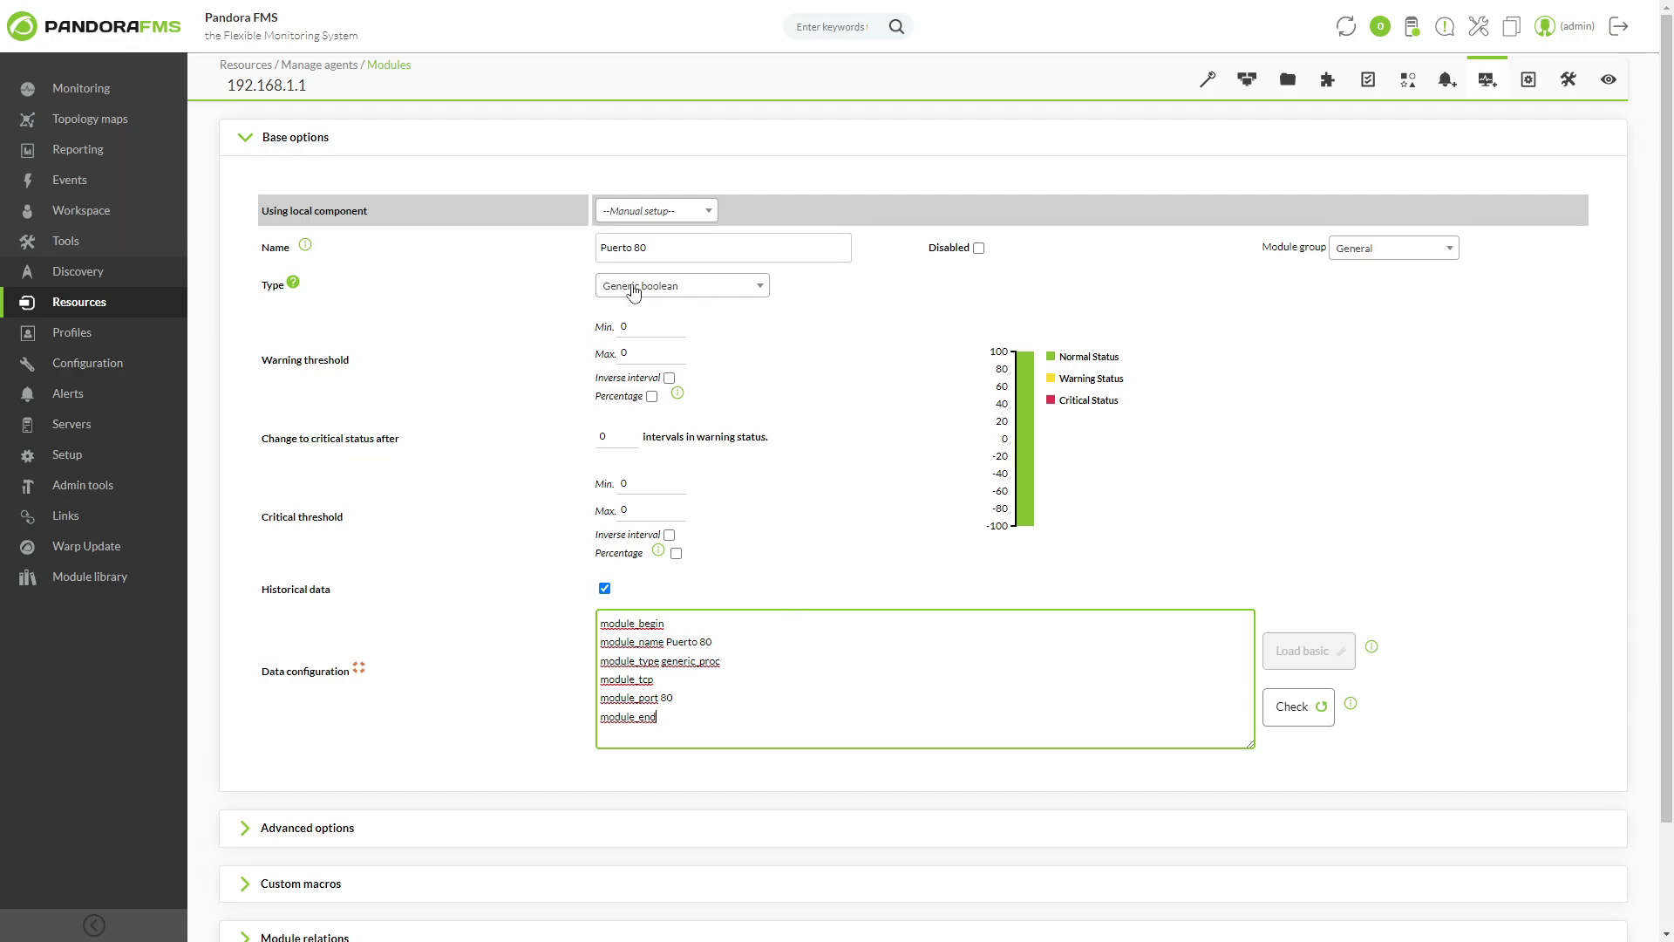
scroll(1482, 698, "down", 2)
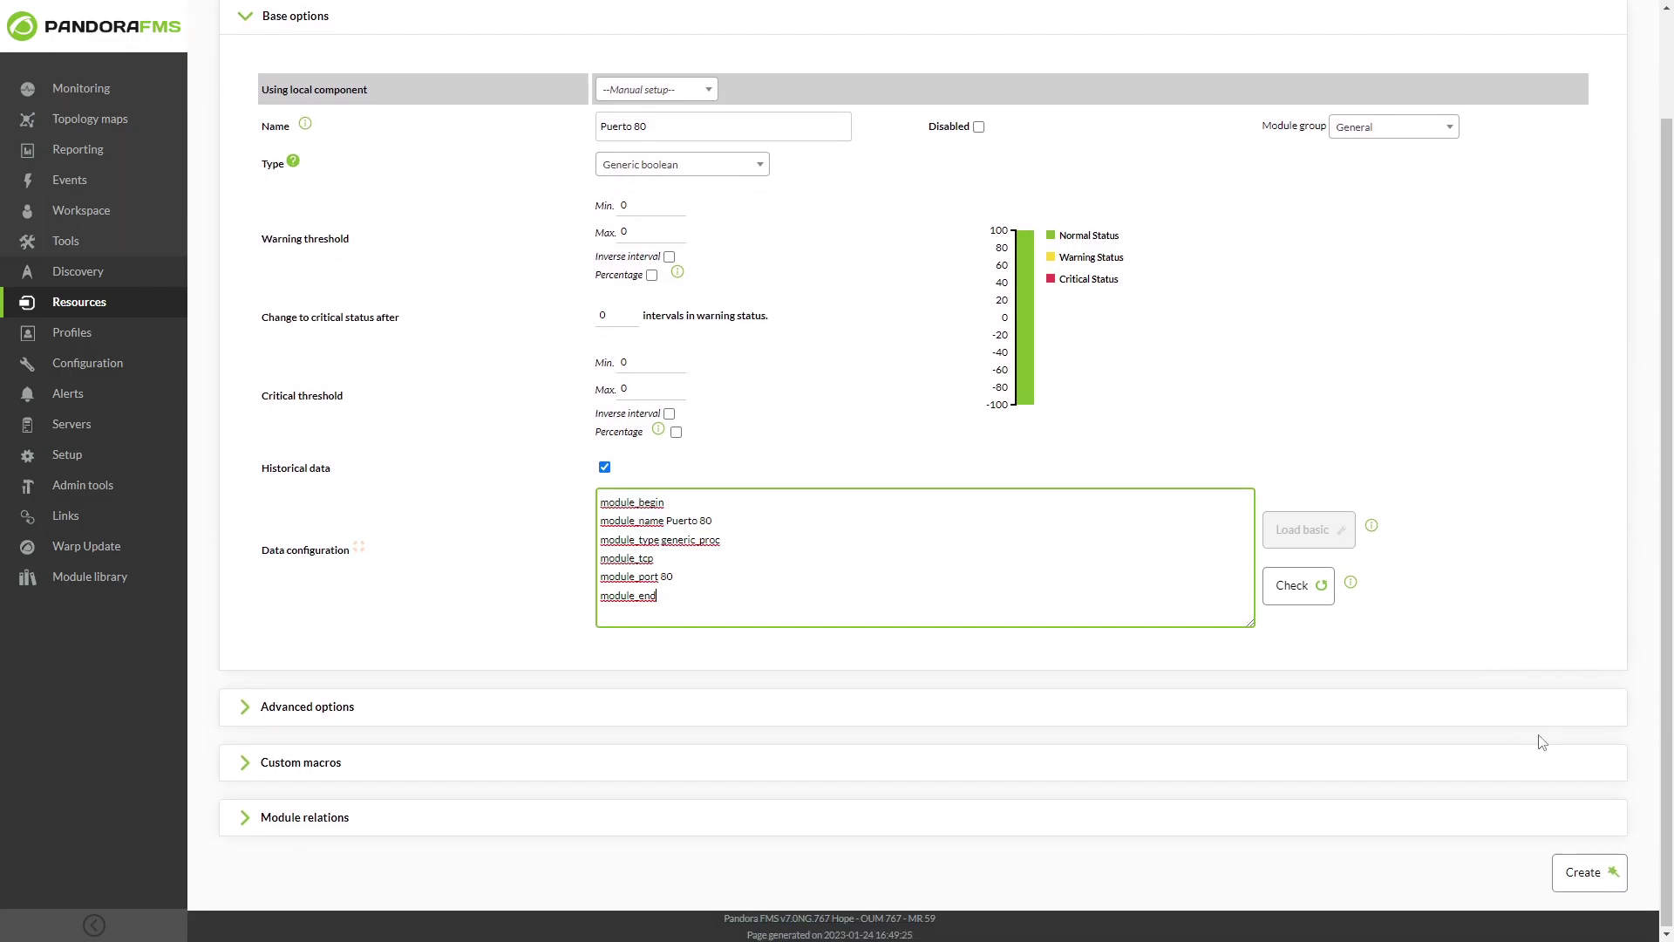
left_click(1576, 874)
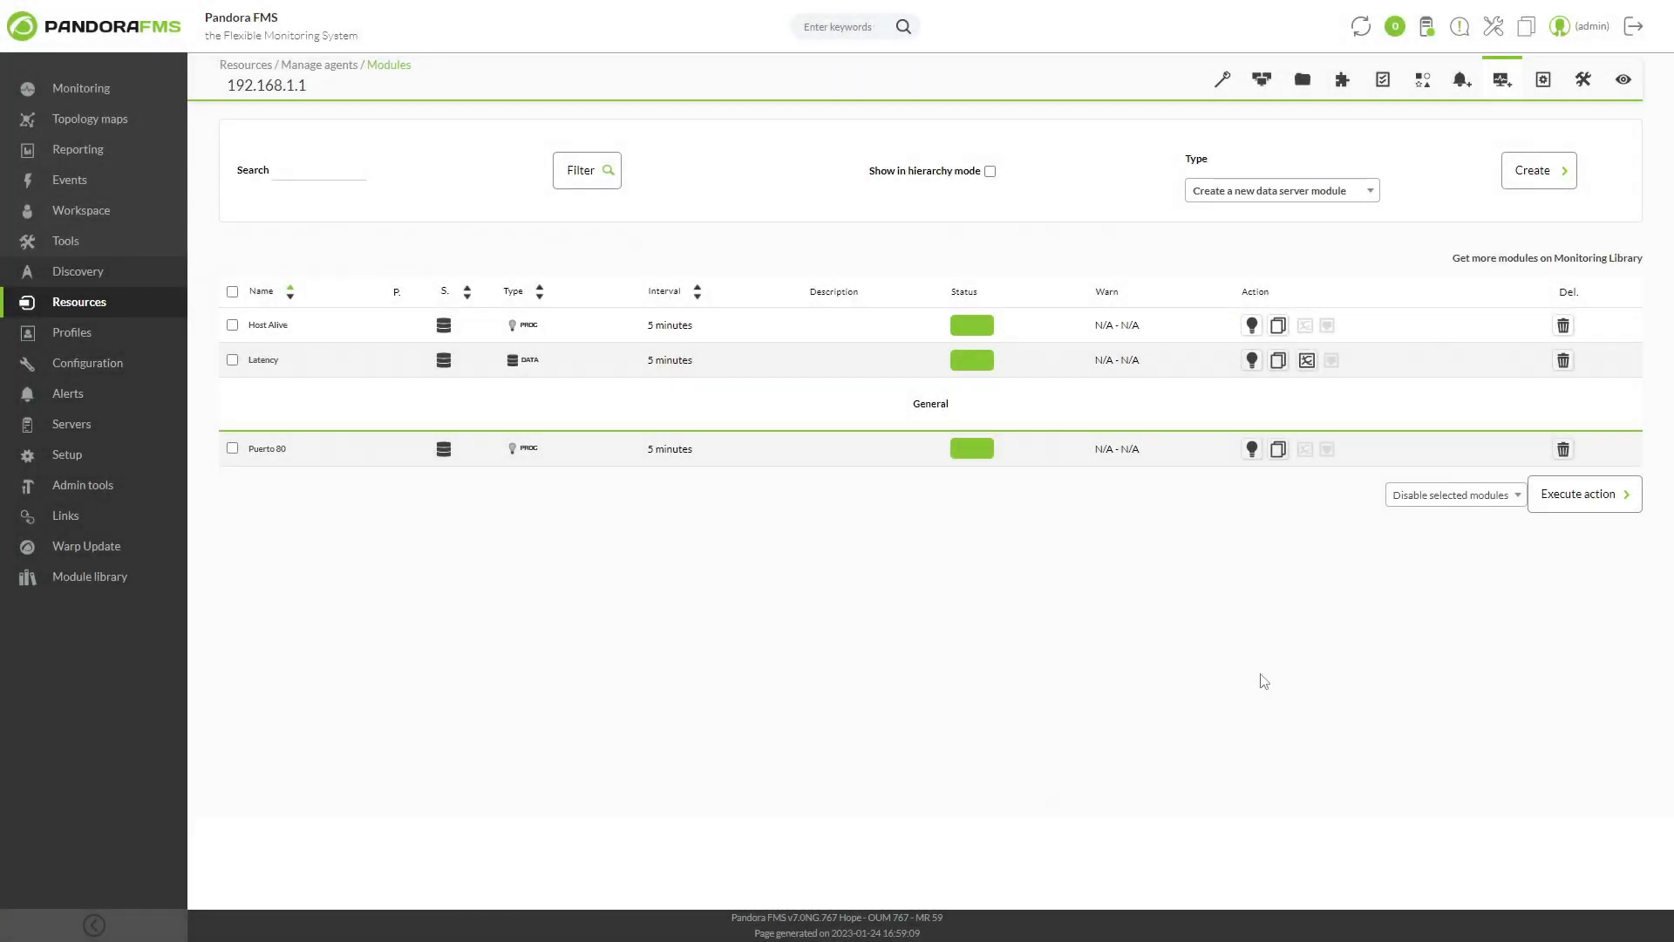
Step: Open the remote configuration file of agent 192.168.1.1 and examine the Puerto 80 module block
left_click(1542, 85)
left_click_drag(300, 785, 250, 691)
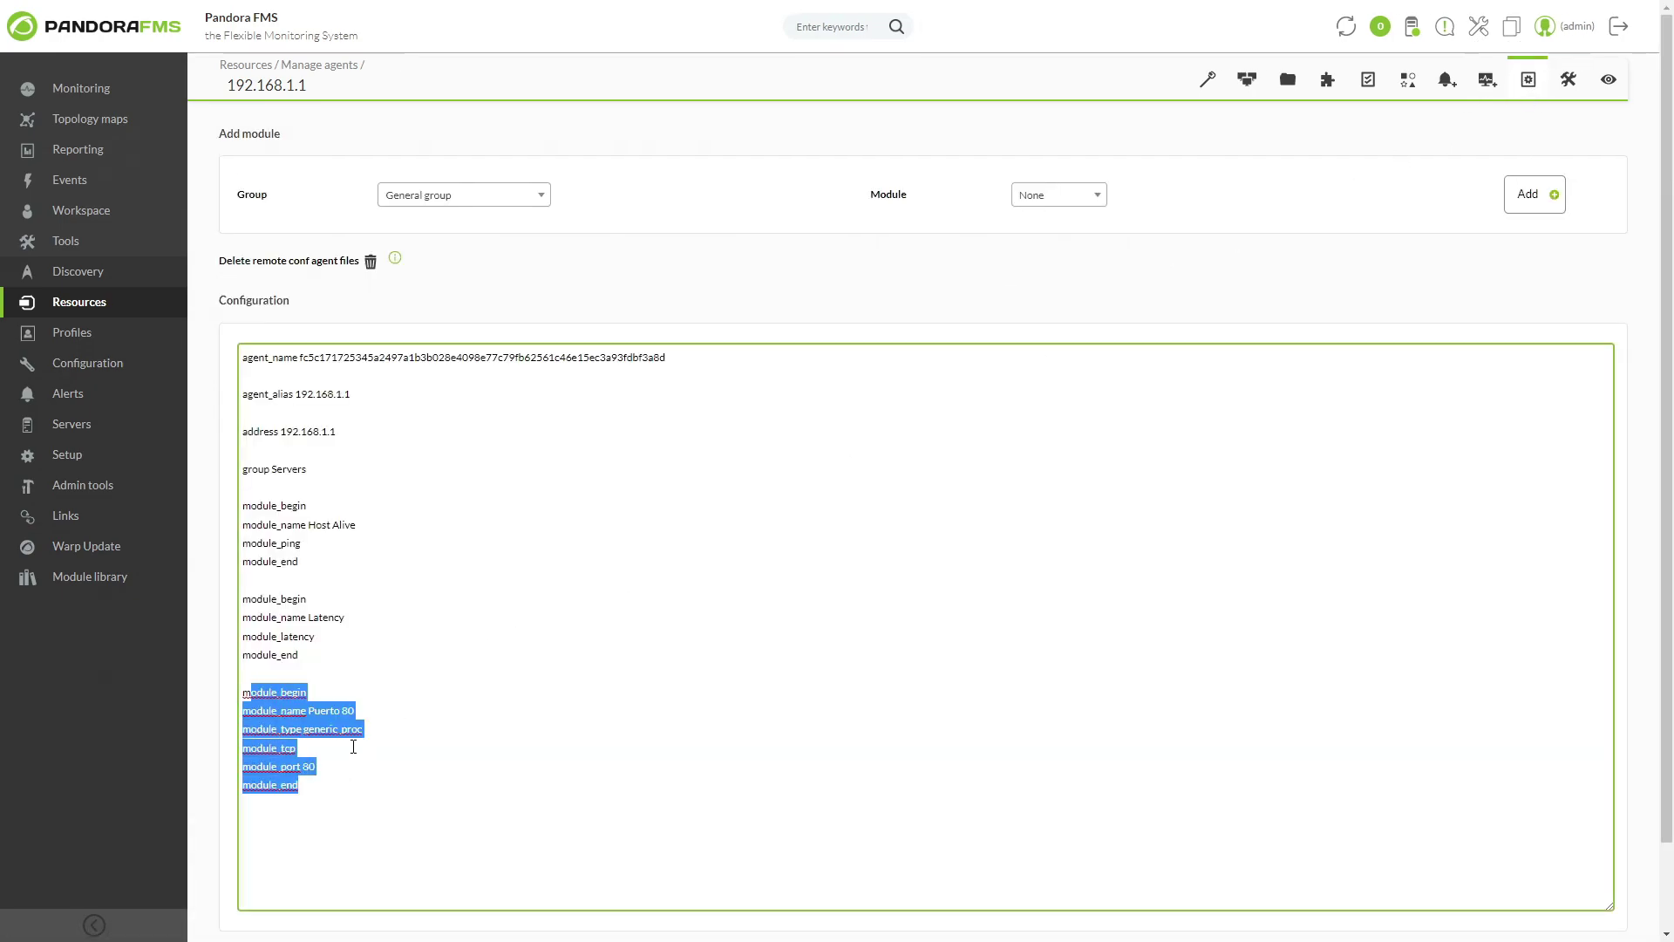
left_click(482, 747)
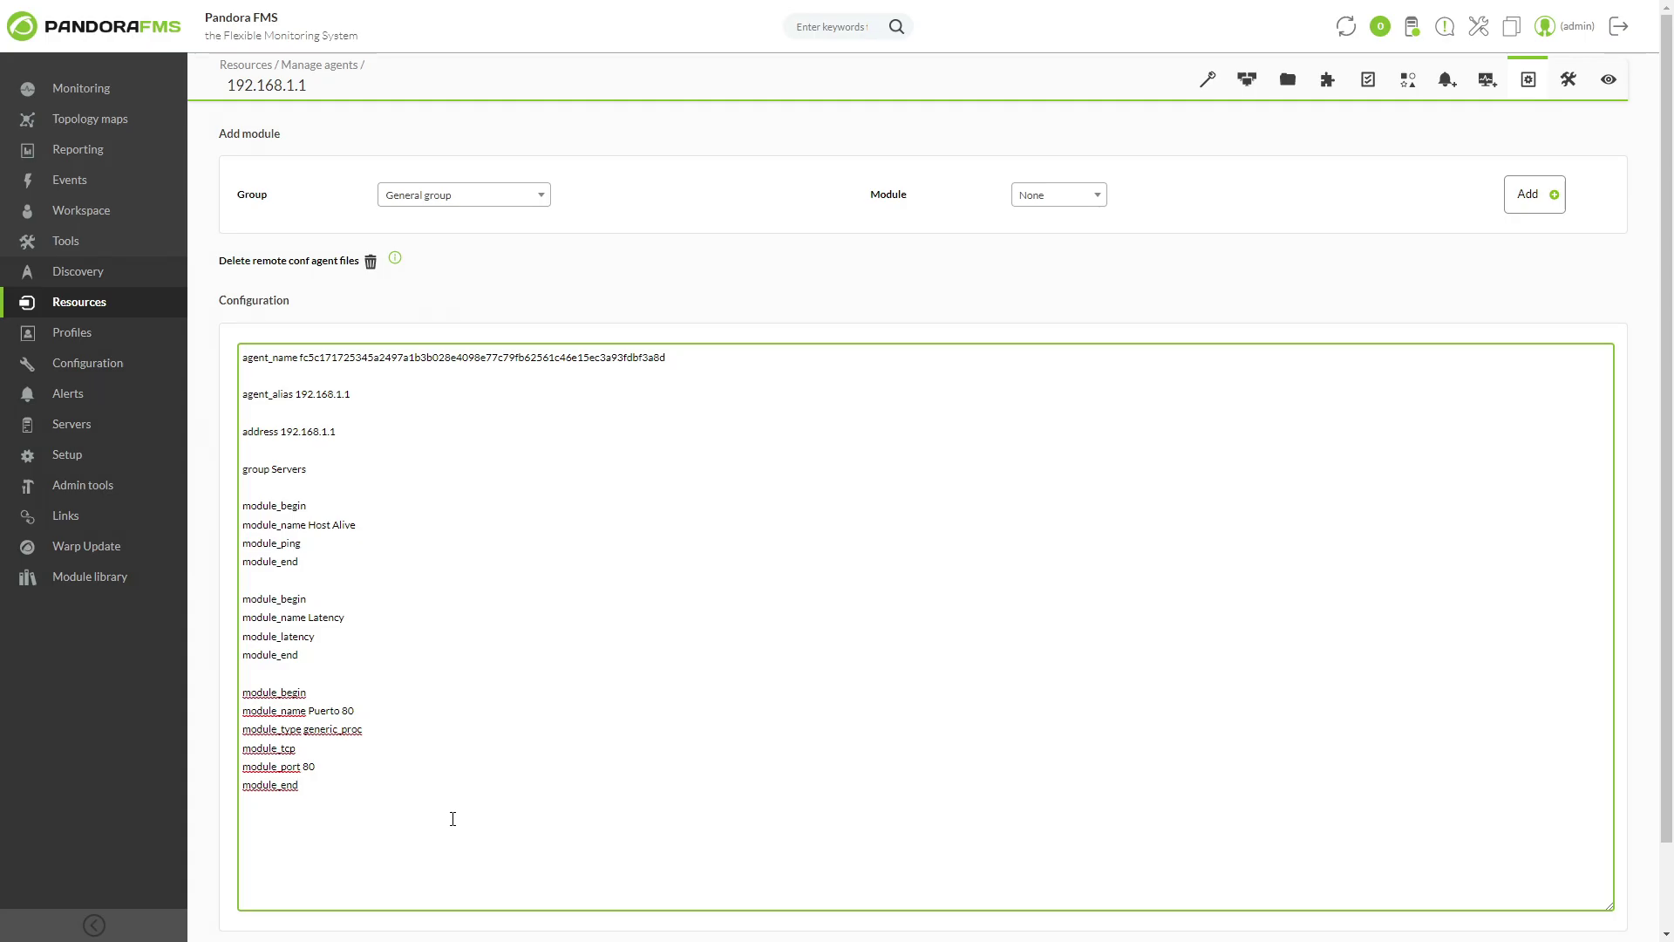